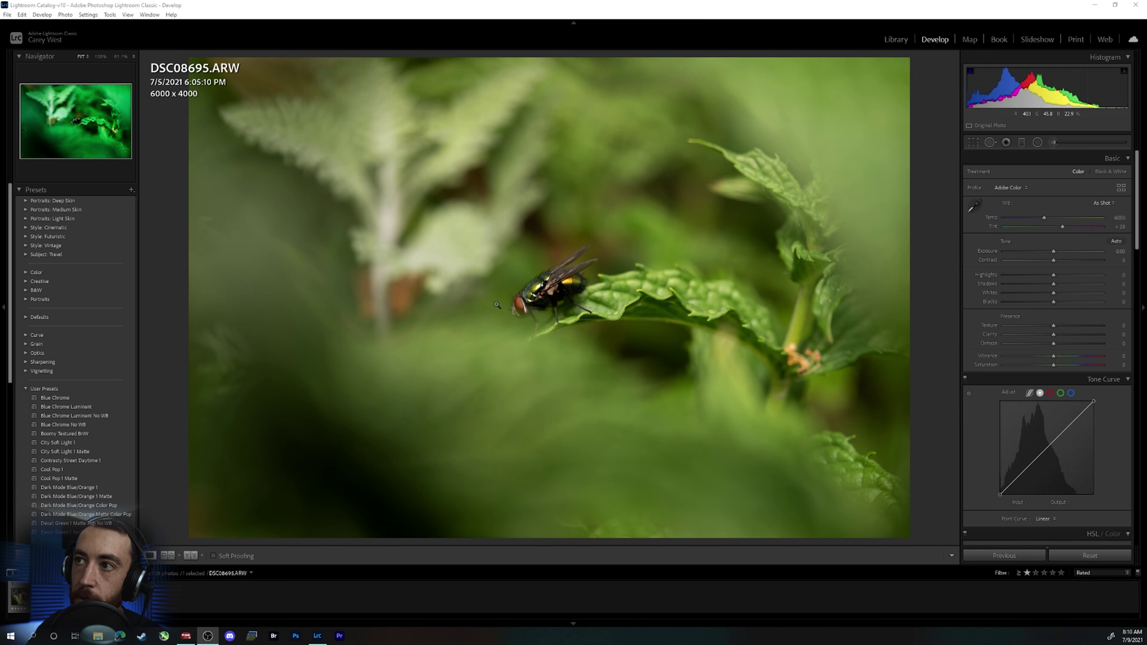
# Step: Examine the fly's body, eye and wing detail in DSC08695.ARW at several magnifications
pyautogui.click(544, 298)
pyautogui.click(542, 297)
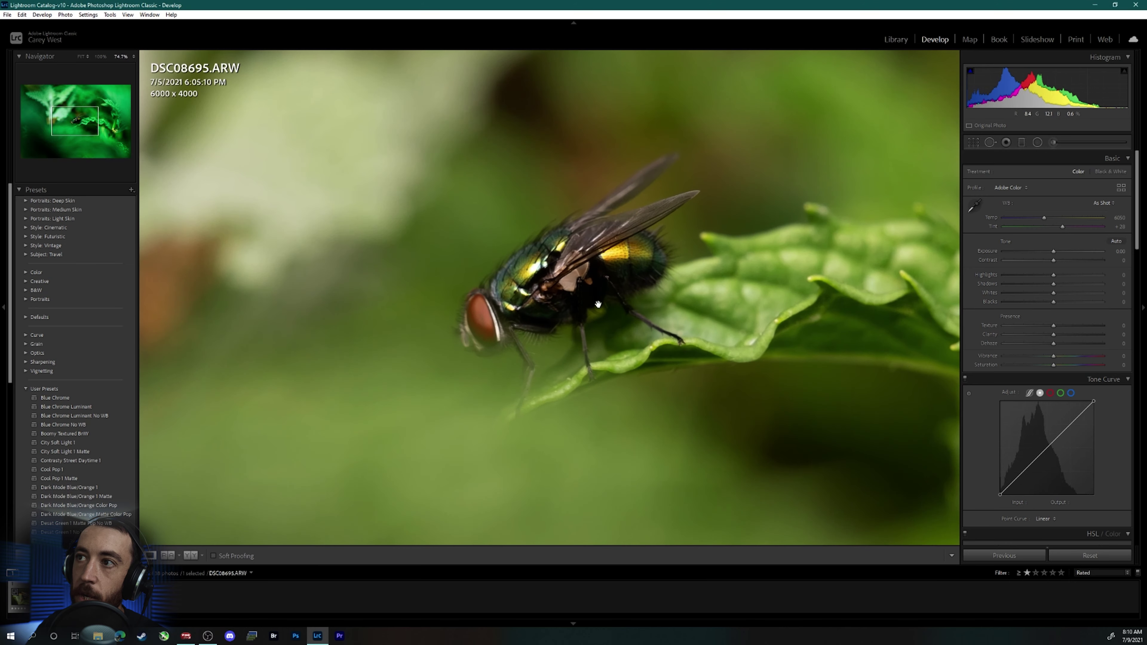
pyautogui.moveTo(597, 298); pyautogui.dragTo(523, 319)
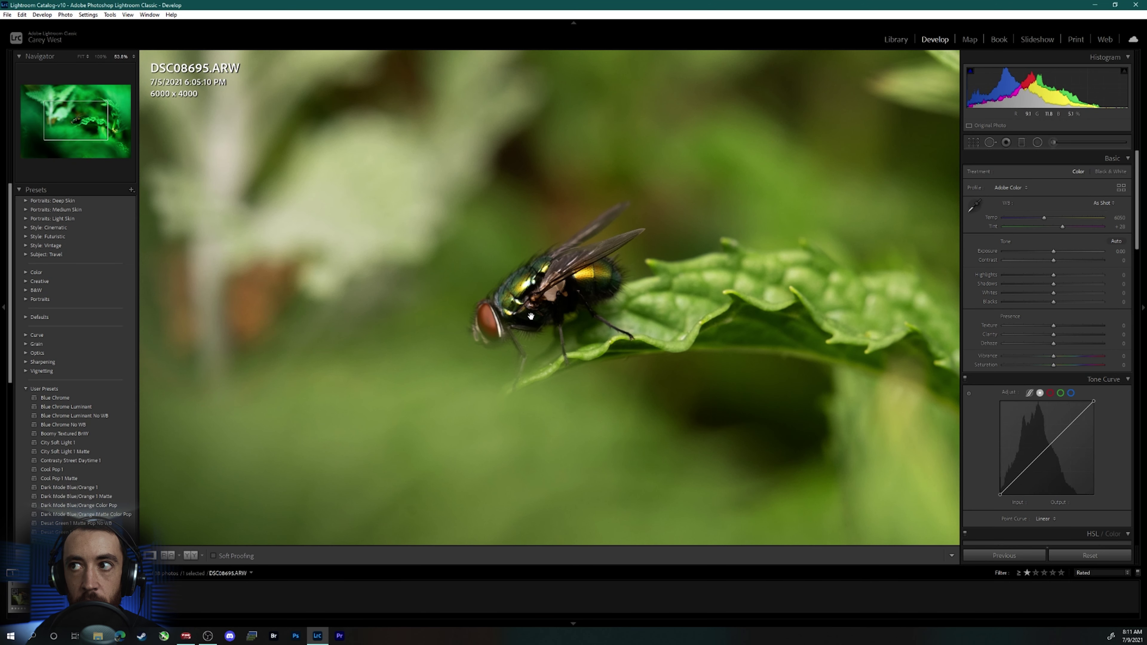
pyautogui.moveTo(534, 314); pyautogui.dragTo(602, 302)
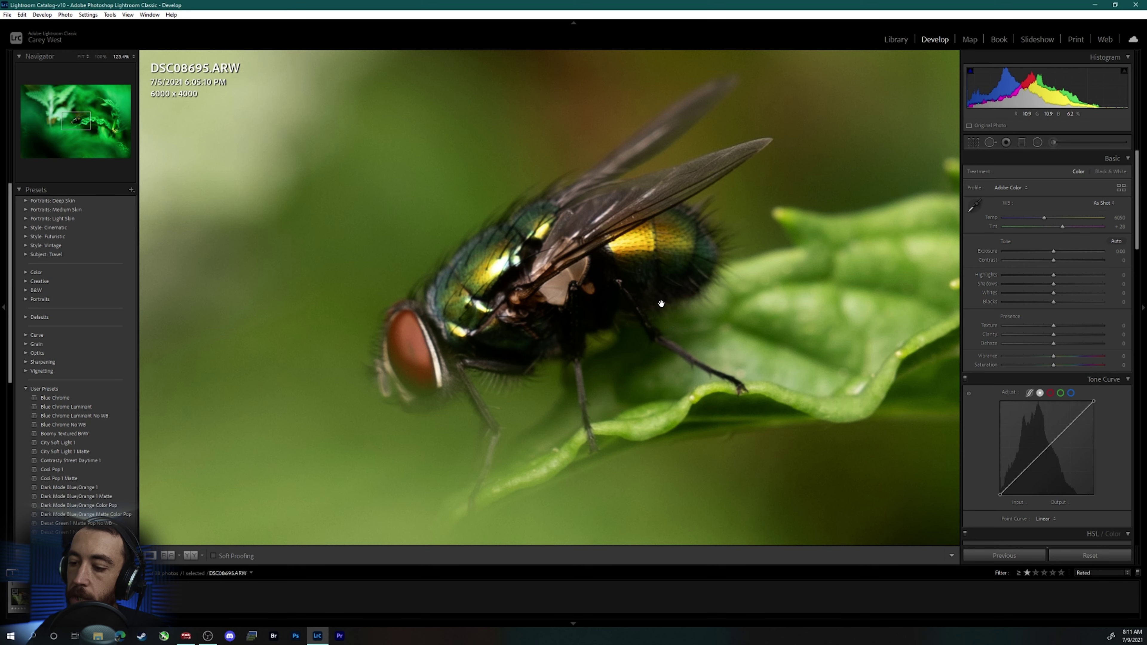
pyautogui.moveTo(611, 265); pyautogui.dragTo(643, 264)
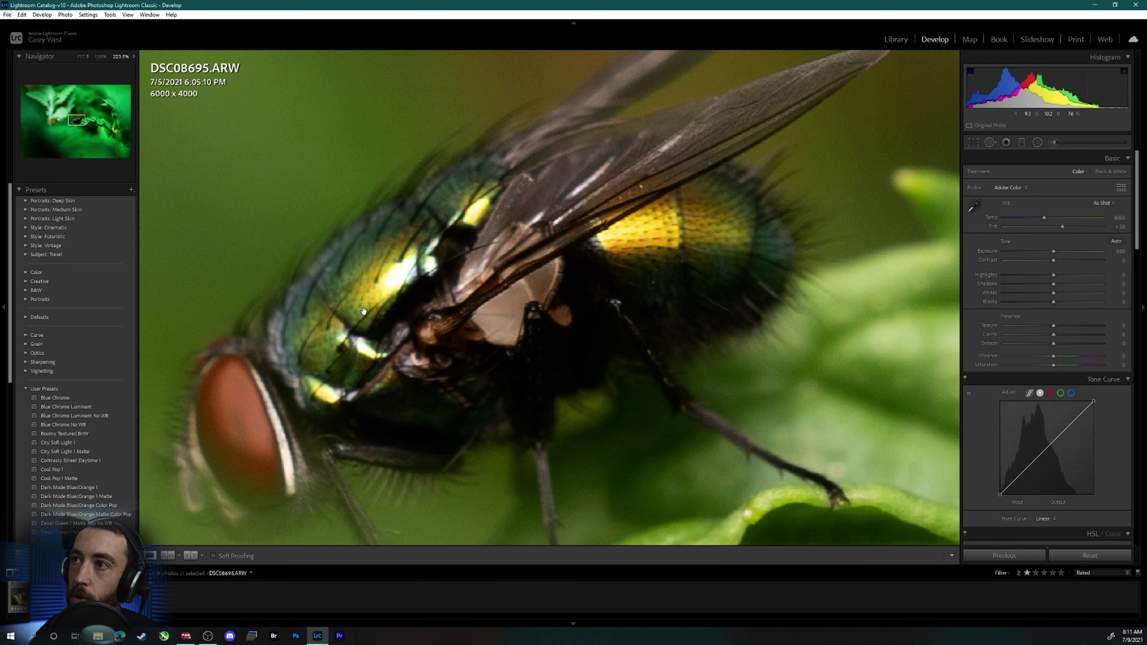
pyautogui.scroll(3, 577, 259)
pyautogui.scroll(1, 525, 311)
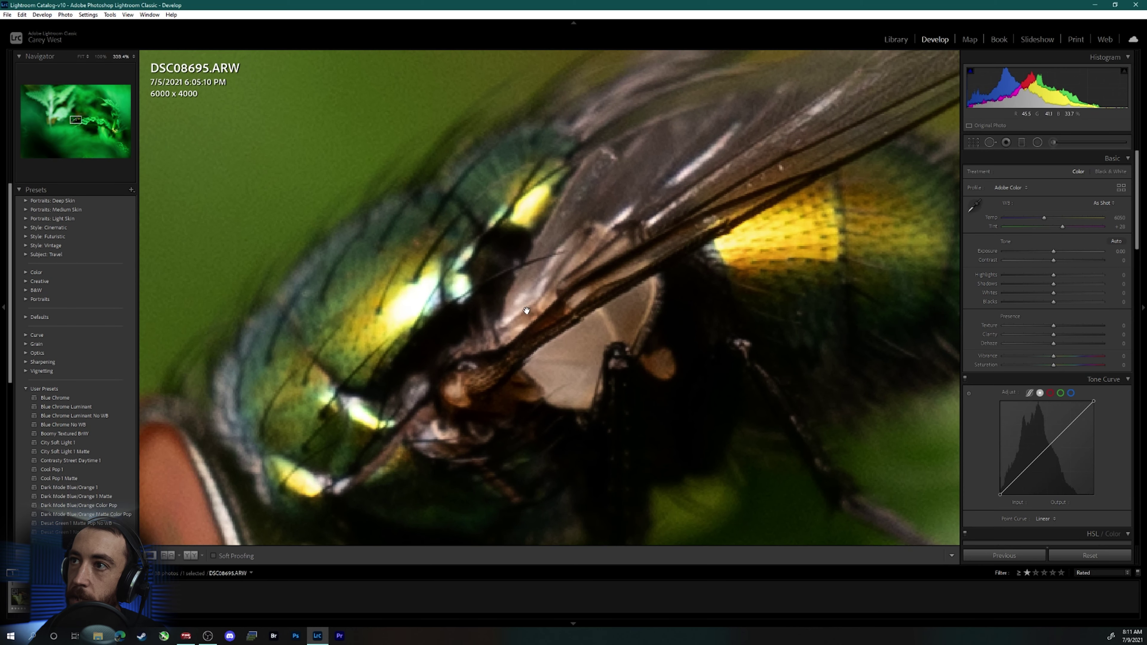
pyautogui.scroll(1, 522, 308)
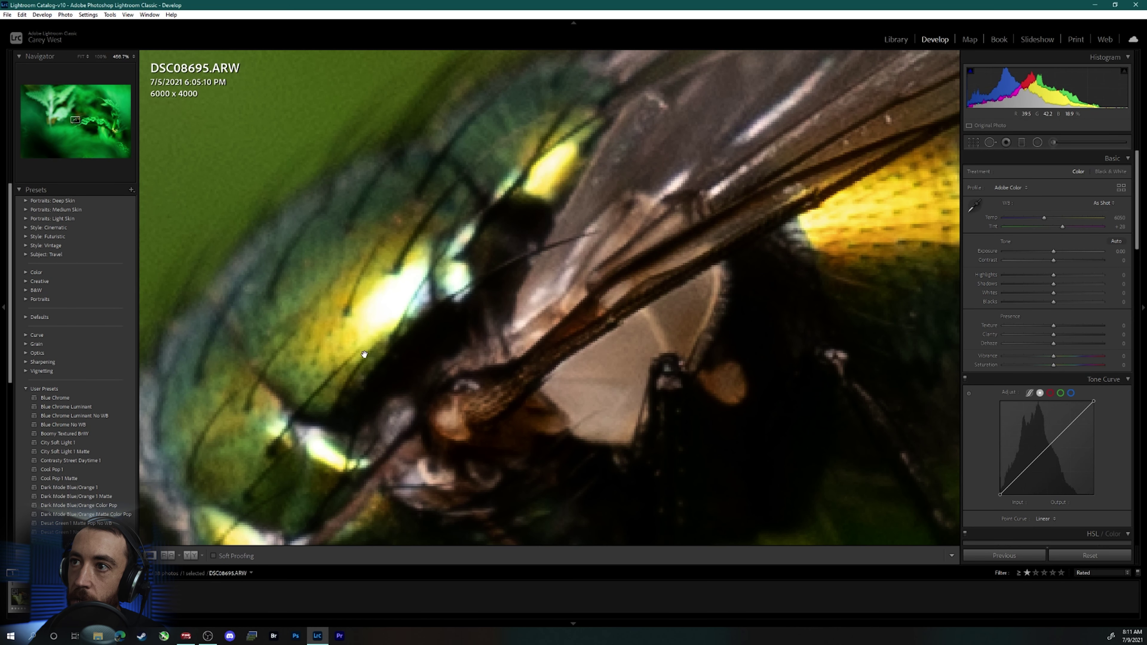
pyautogui.scroll(-4, 544, 303)
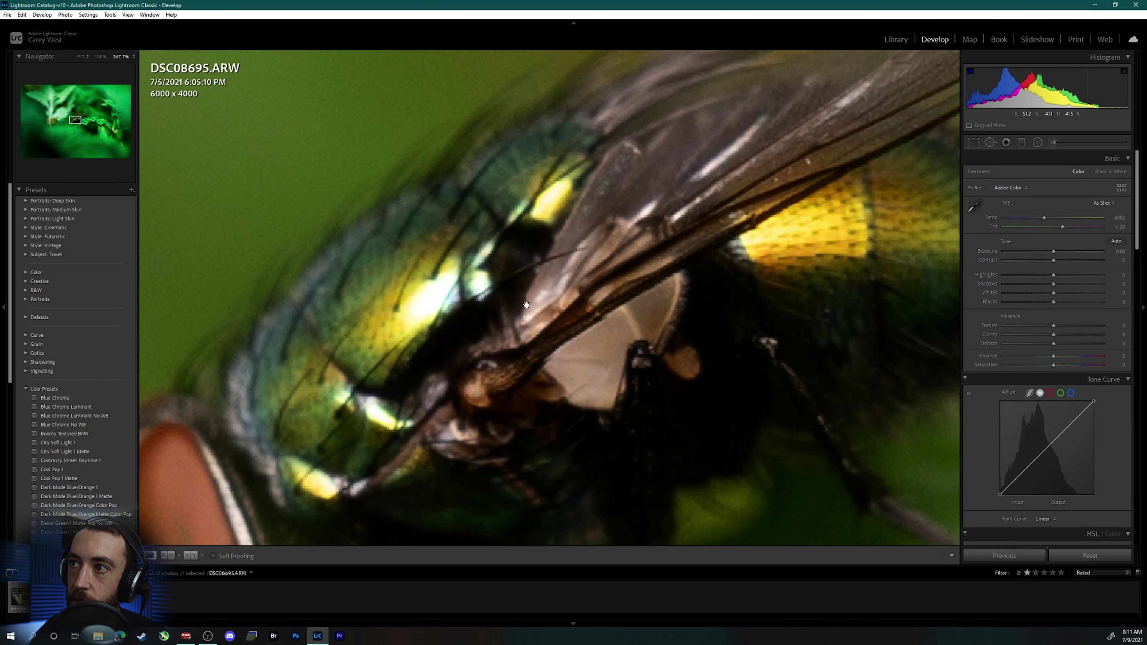
pyautogui.scroll(-1, 621, 356)
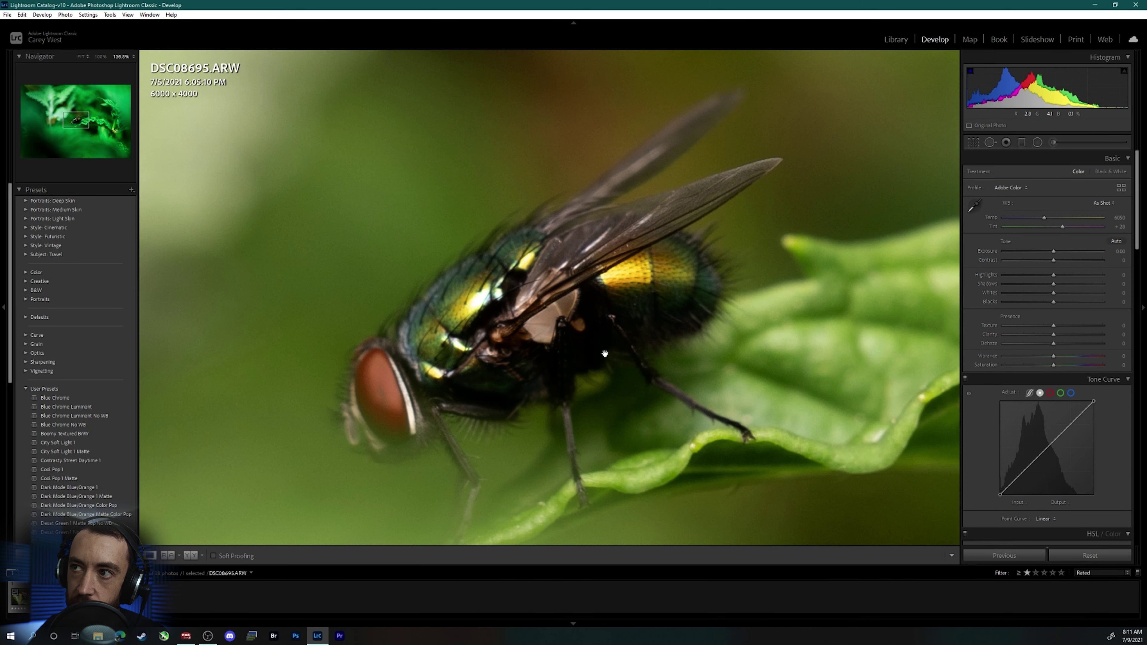
pyautogui.scroll(-1, 606, 355)
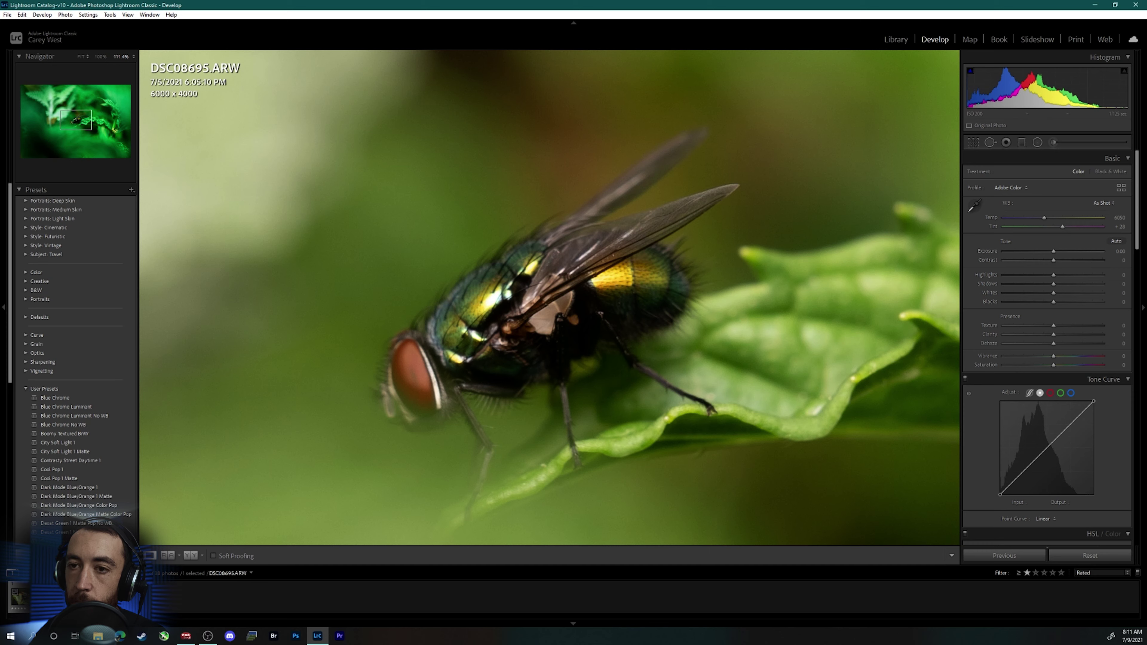
# Step: Open the wasp photo DSC08668.ARW and inspect the detail on its face and antennae up close
pyautogui.click(21, 601)
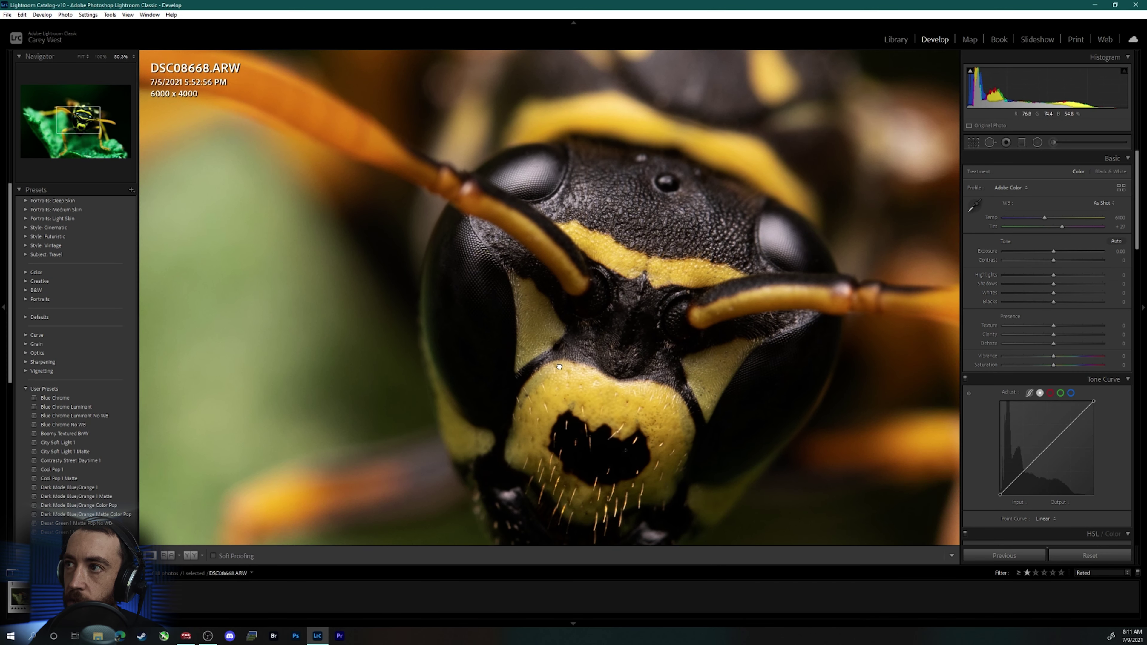
pyautogui.click(565, 366)
pyautogui.click(570, 327)
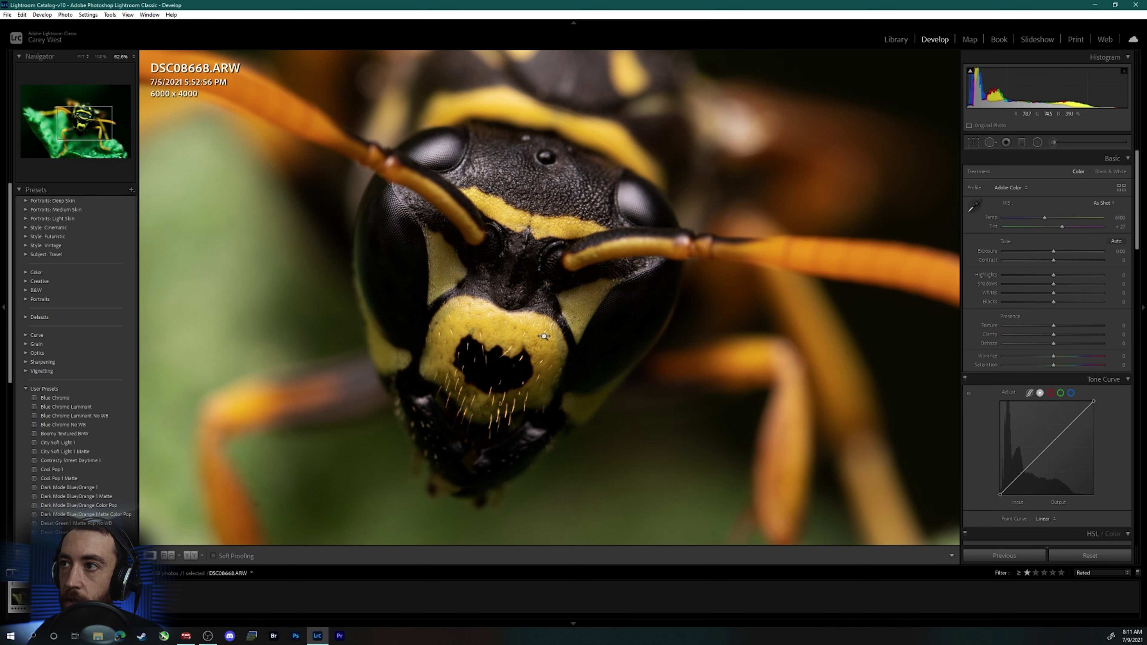
pyautogui.moveTo(544, 336); pyautogui.dragTo(502, 334)
pyautogui.moveTo(837, 273); pyautogui.dragTo(615, 316)
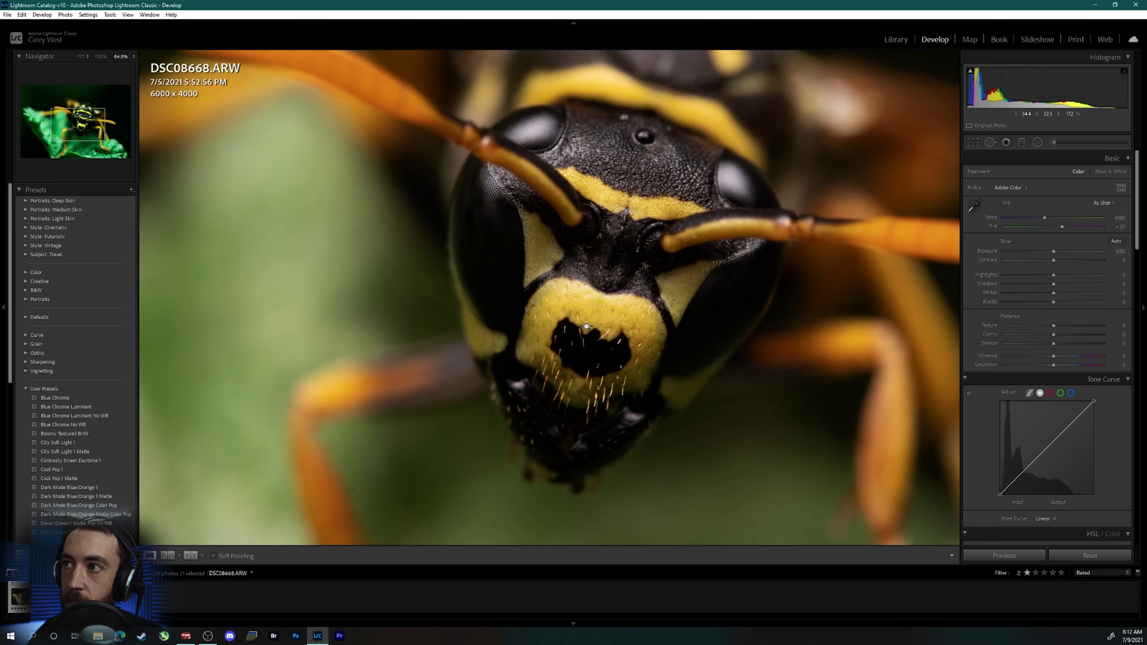
pyautogui.click(544, 317)
pyautogui.scroll(-2, 608, 330)
pyautogui.scroll(-2, 767, 259)
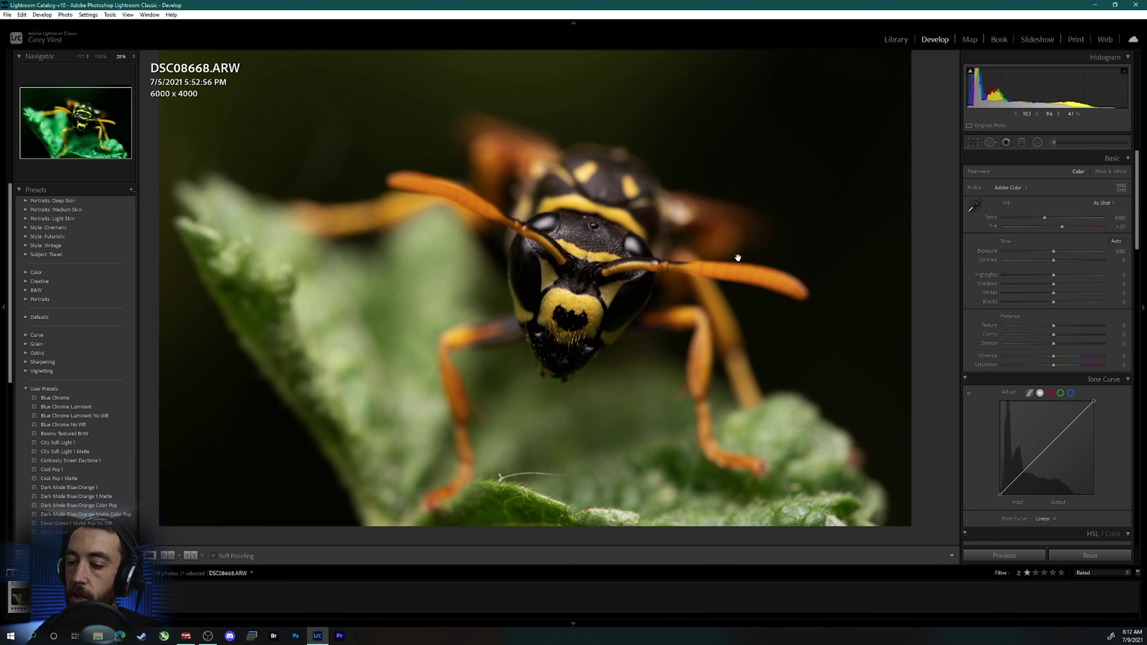
# Step: Enhance the fly photo DSC08695.ARW with Super Resolution and Create Stack enabled, checking the fly's body in the preview first
pyautogui.press('Right')
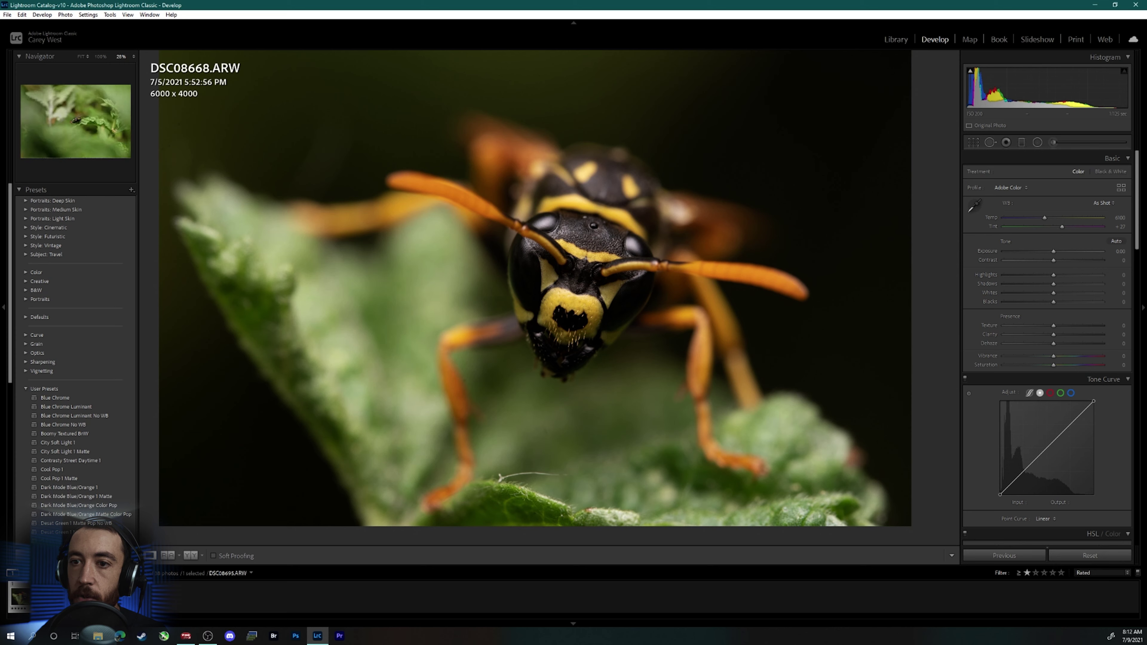
pyautogui.rightClick(55, 596)
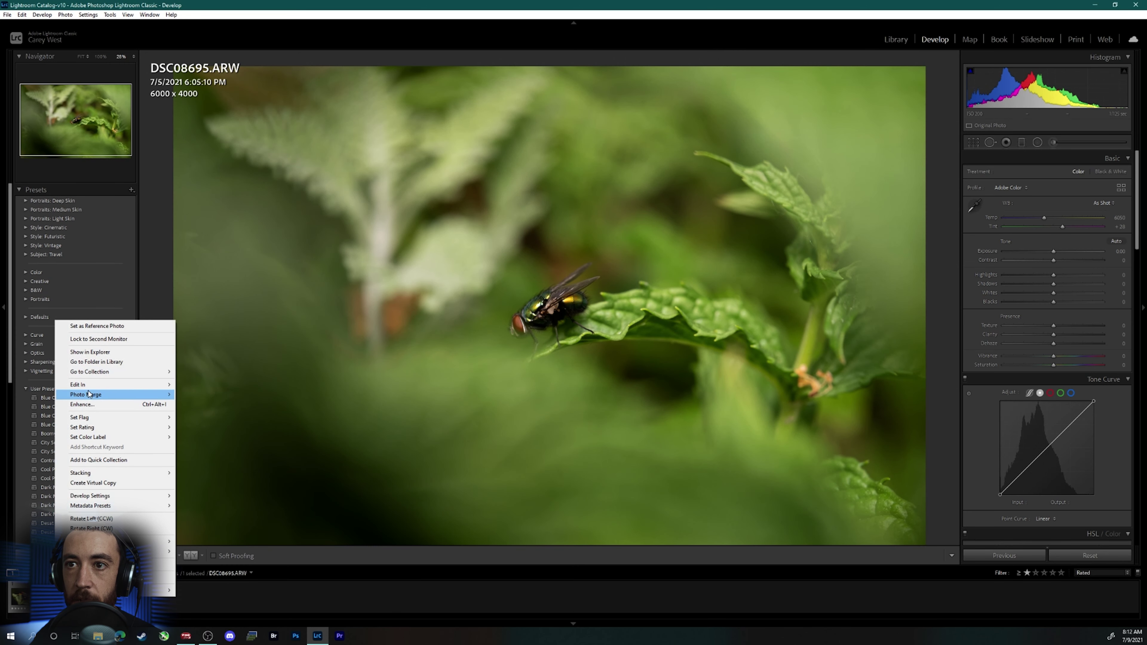
pyautogui.click(99, 411)
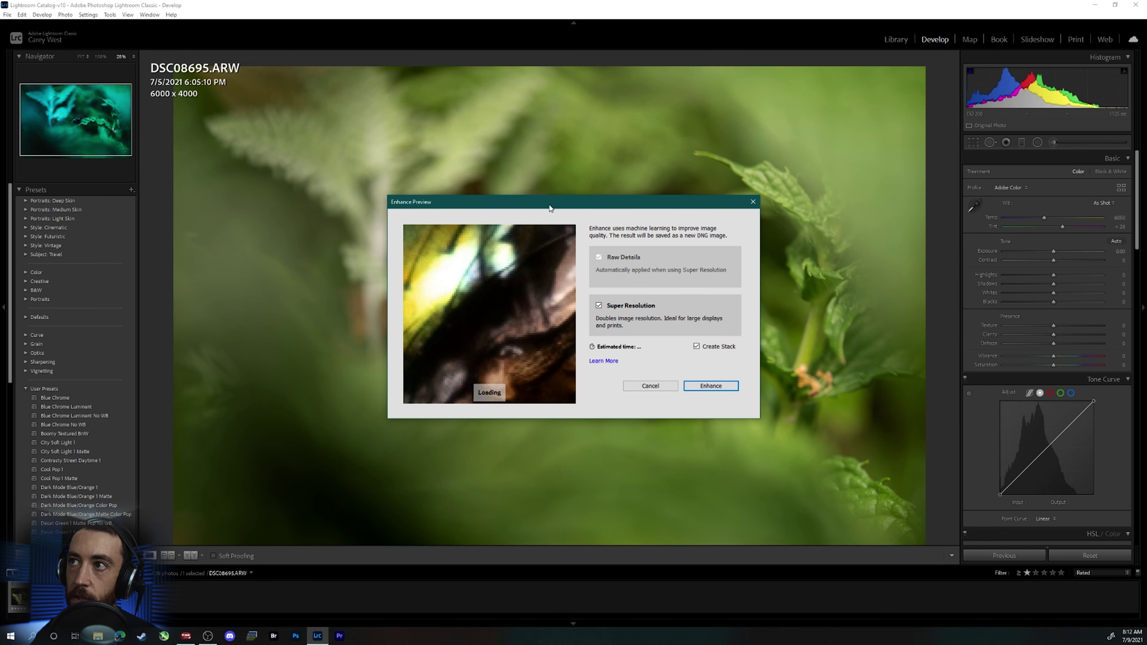
pyautogui.moveTo(550, 208)
pyautogui.mouseDown()
pyautogui.moveTo(570, 217)
pyautogui.moveTo(538, 222)
pyautogui.moveTo(549, 214)
pyautogui.mouseUp()
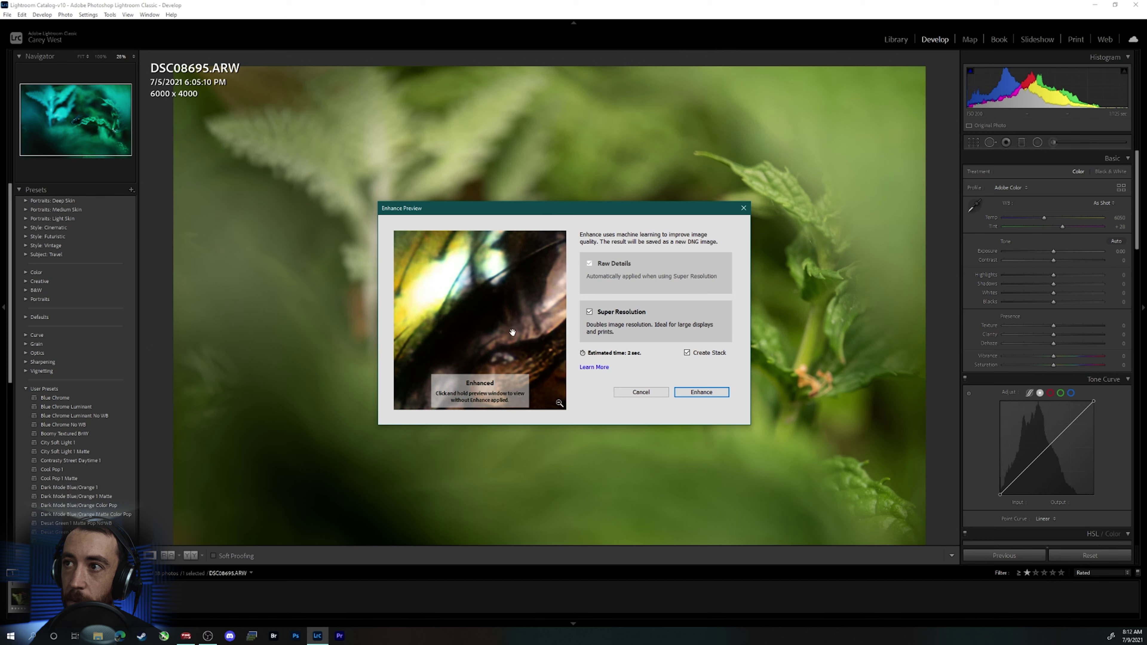
pyautogui.moveTo(512, 332); pyautogui.dragTo(493, 347)
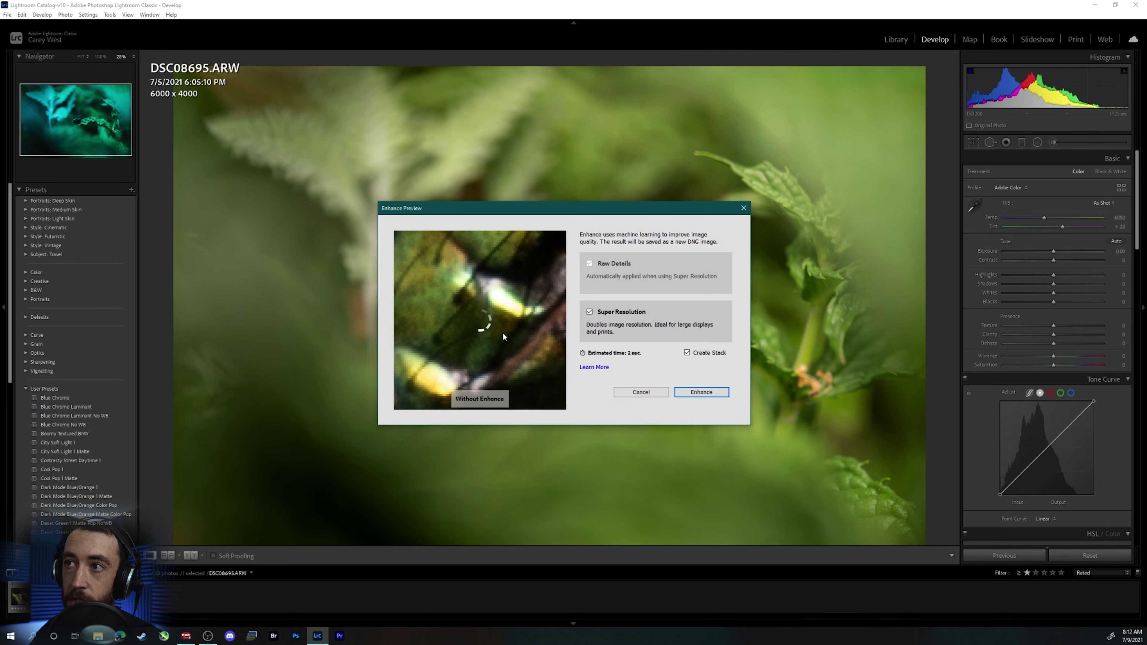
pyautogui.moveTo(543, 213); pyautogui.dragTo(554, 225)
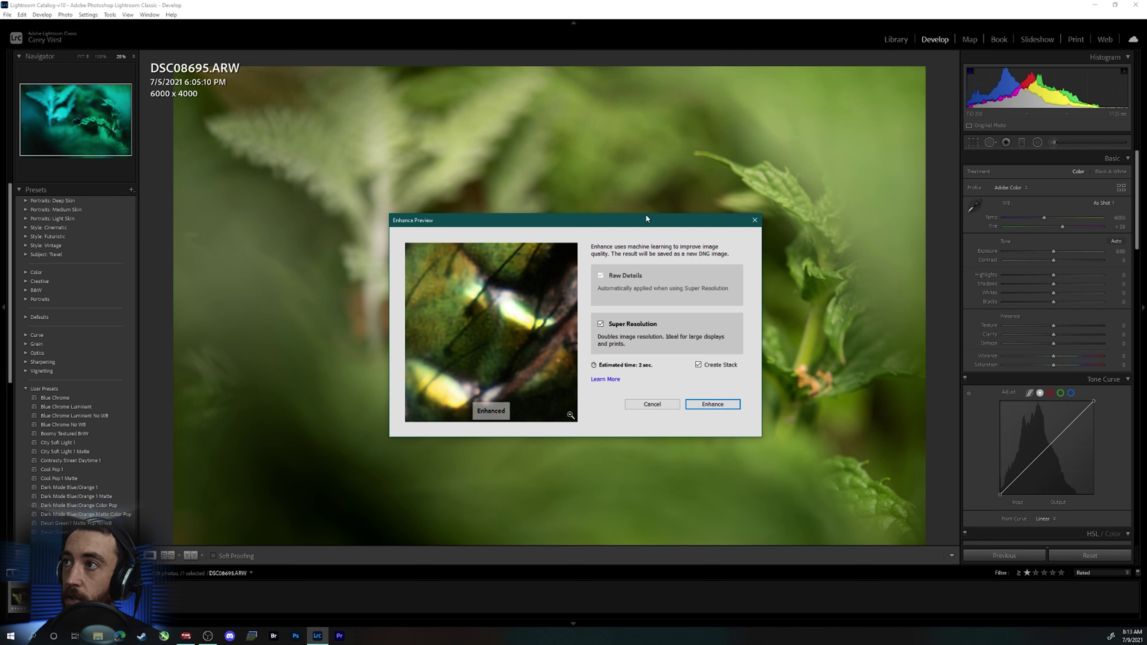
pyautogui.click(707, 405)
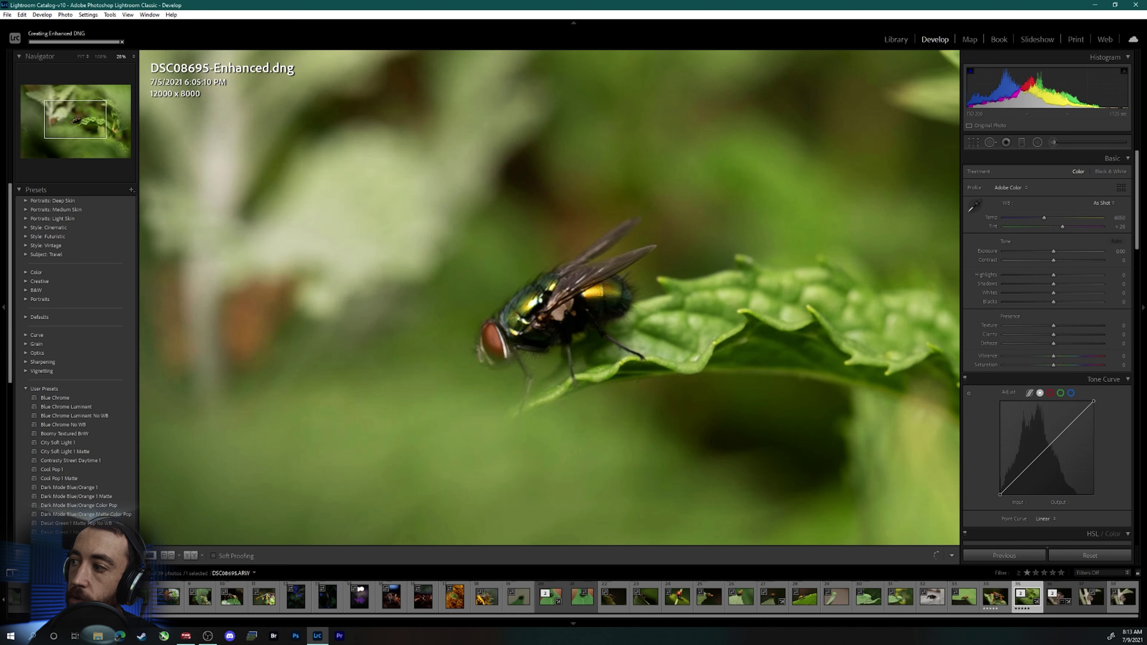
# Step: Filter the filmstrip with the Rated preset and show the whole enhanced fly photo
pyautogui.click(1102, 573)
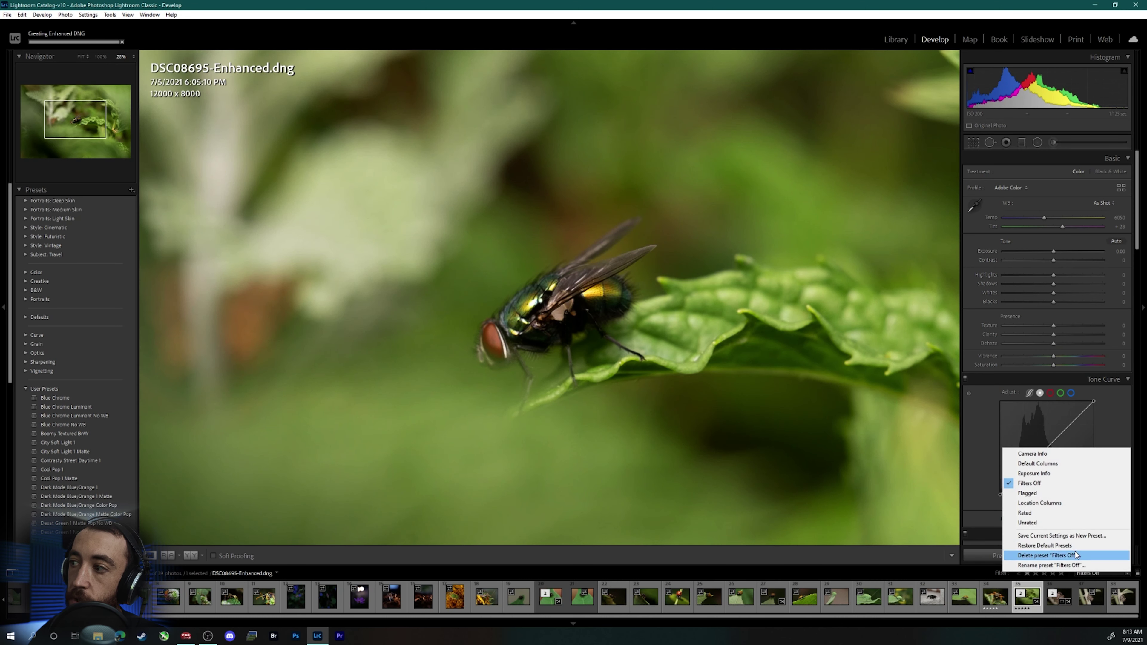
pyautogui.click(1025, 513)
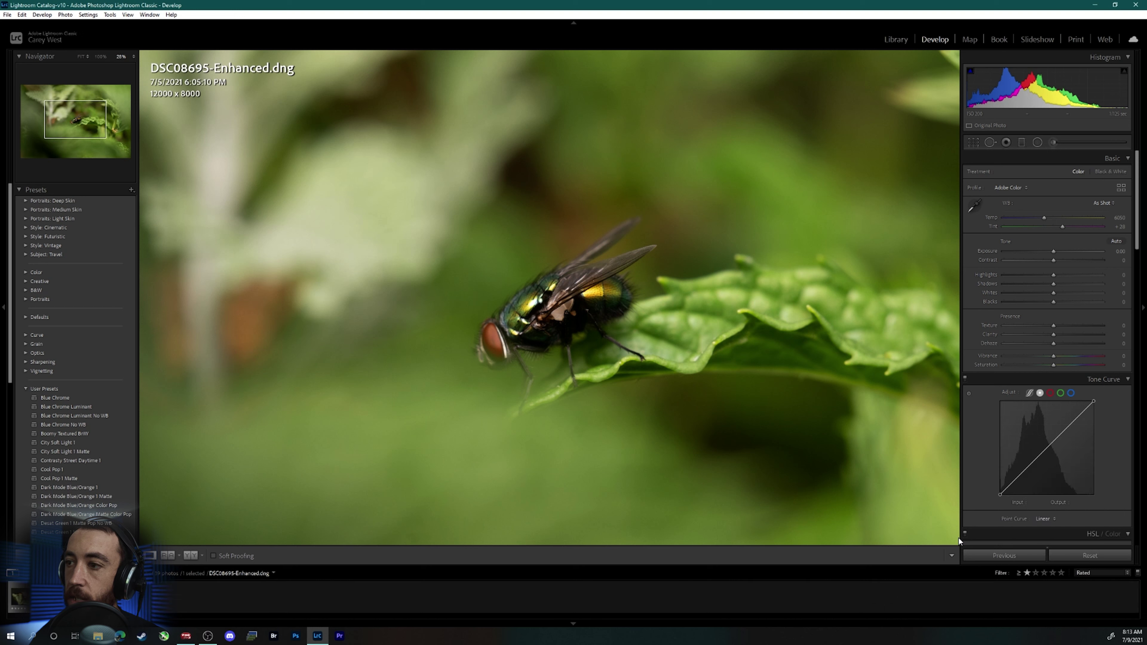
pyautogui.click(235, 67)
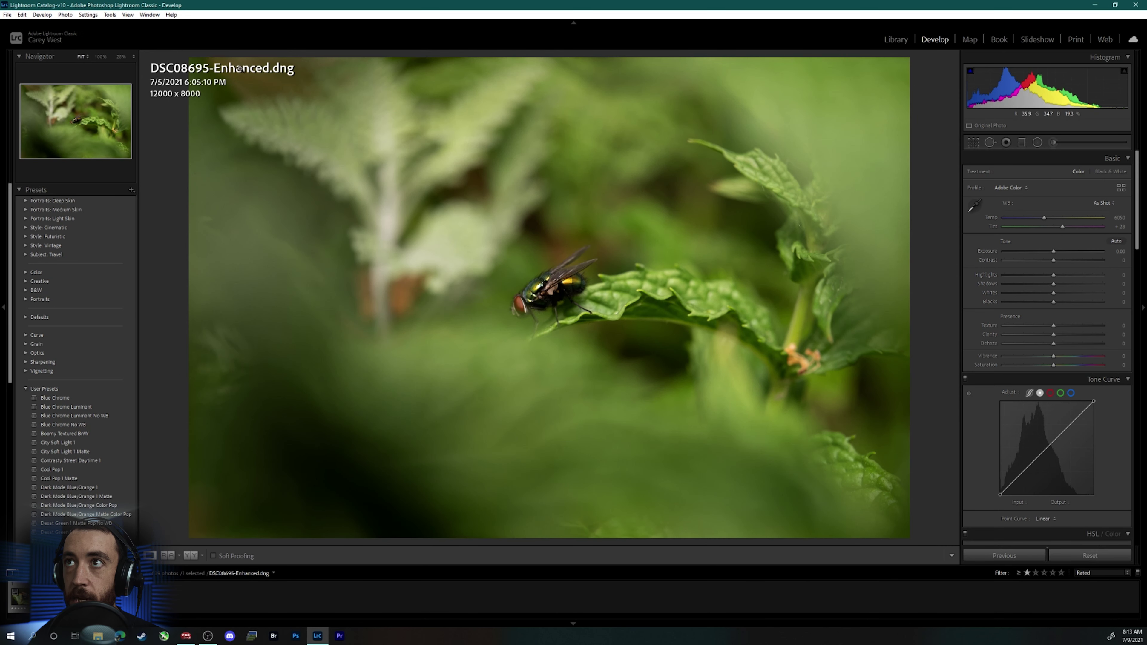
# Step: Compare the original fly photo with DSC08695-Enhanced.dng and inspect the enhanced fly up close
pyautogui.click(50, 596)
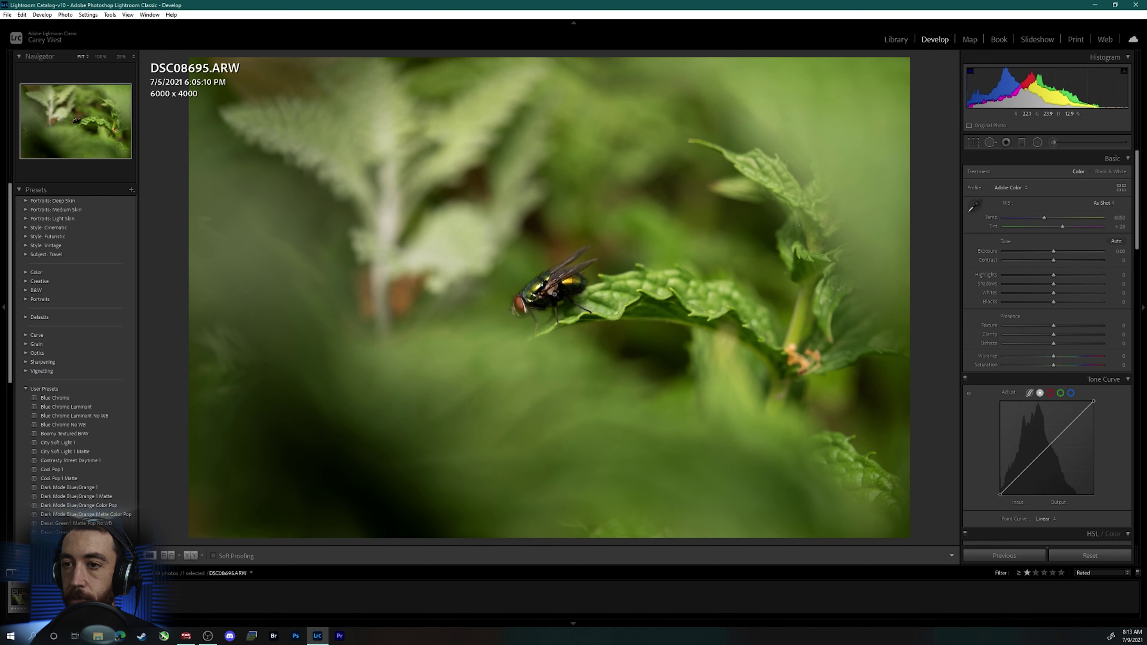
pyautogui.press('Right')
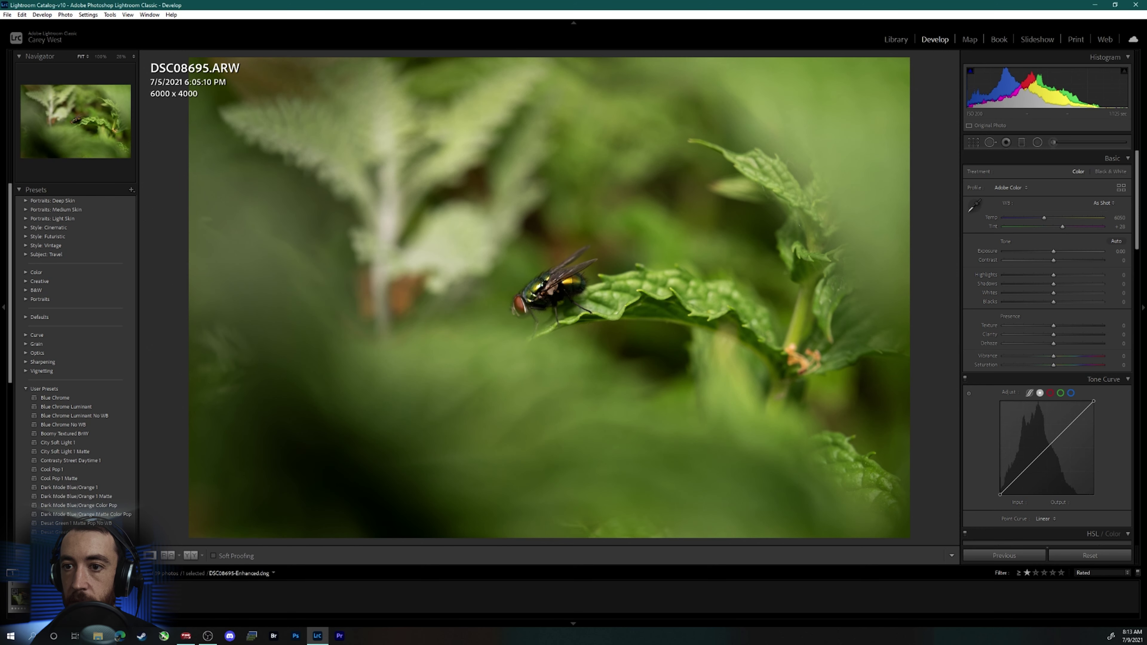
pyautogui.press('Left')
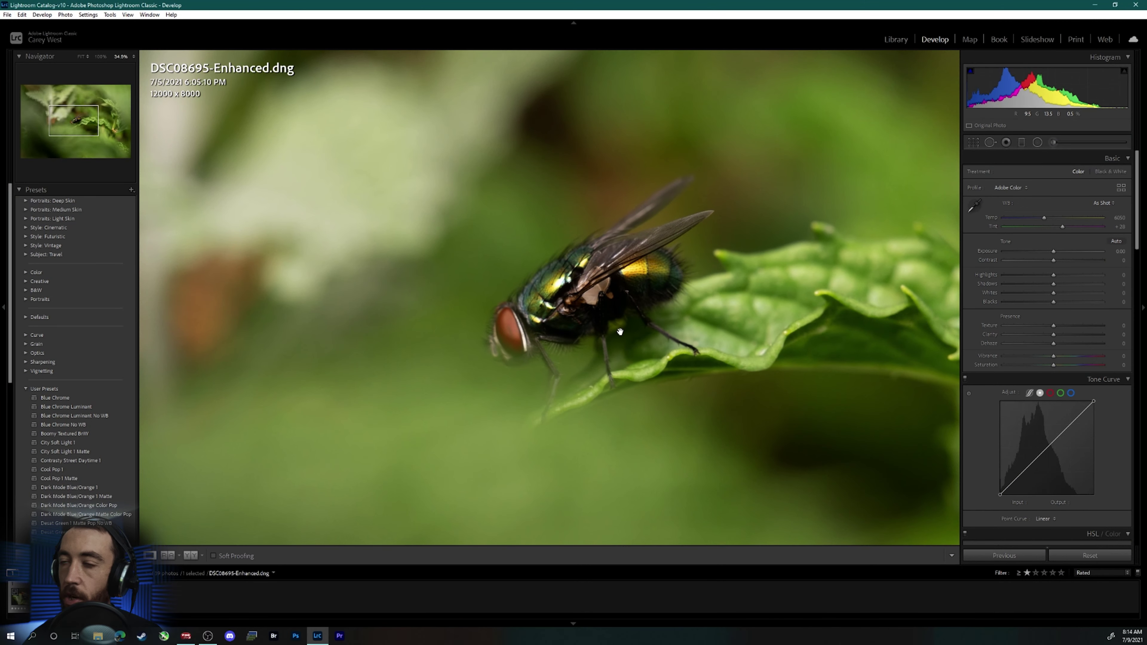
pyautogui.moveTo(620, 332); pyautogui.dragTo(519, 326)
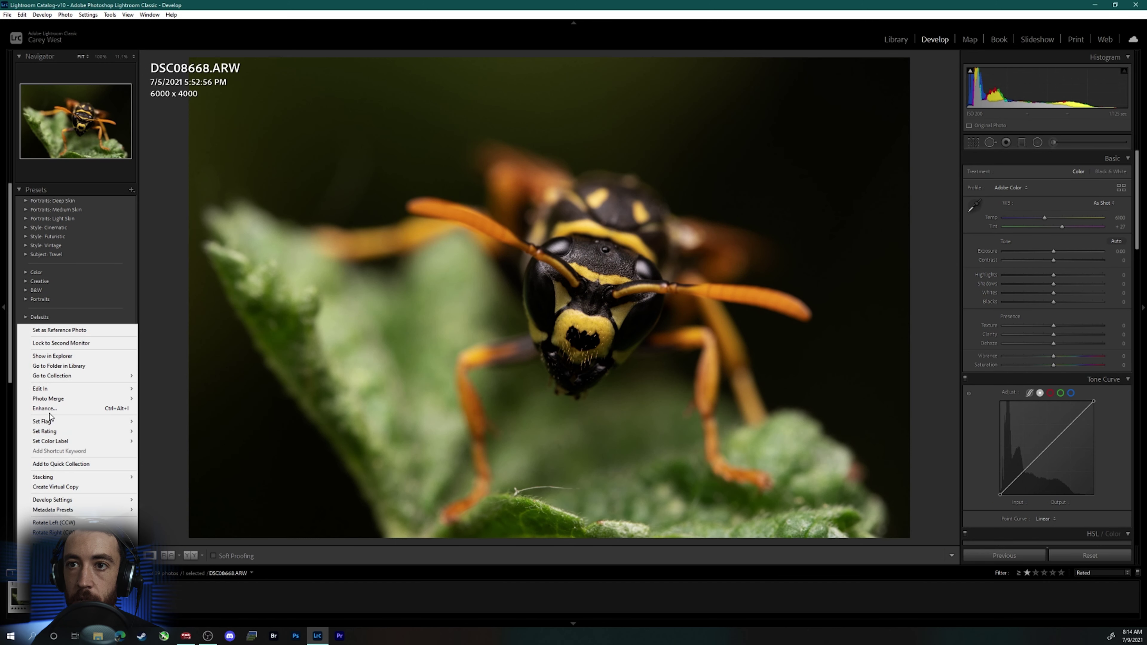
# Step: Enhance the wasp photo DSC08668.ARW with Super Resolution and open the resulting DNG in Photoshop for editing
pyautogui.click(50, 408)
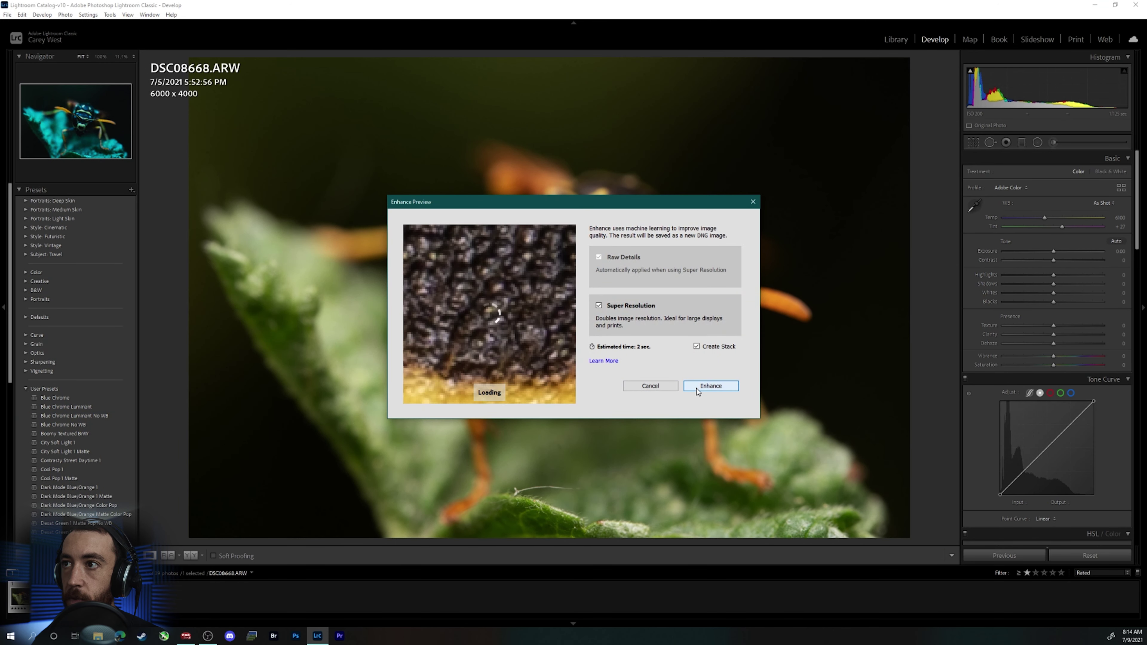
pyautogui.click(704, 387)
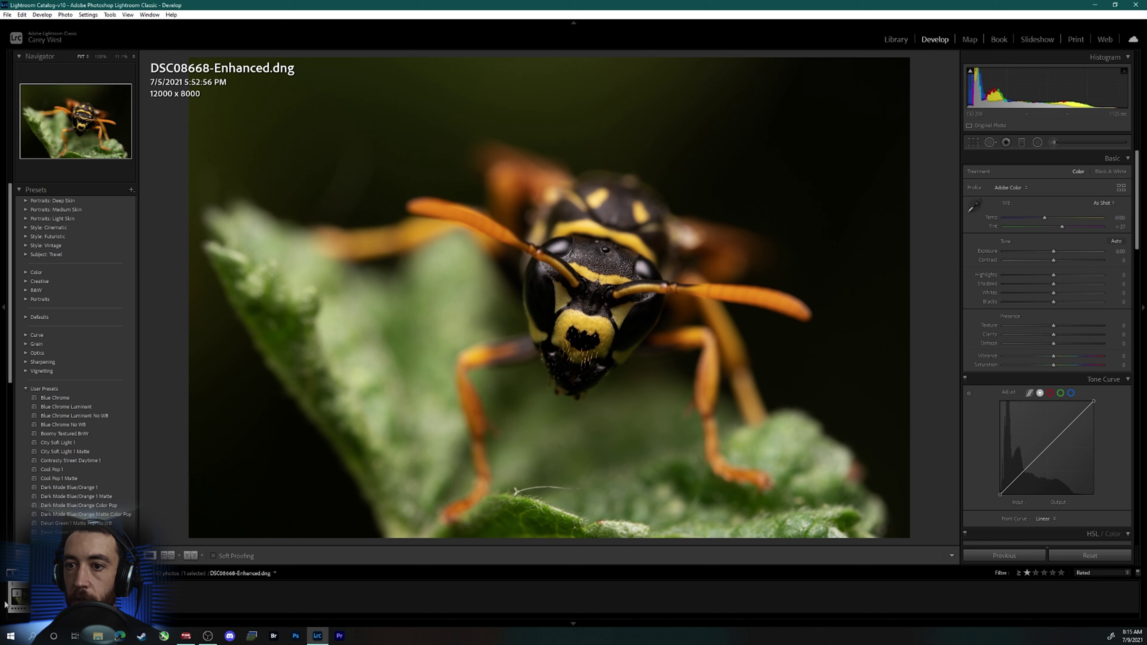
pyautogui.rightClick(18, 596)
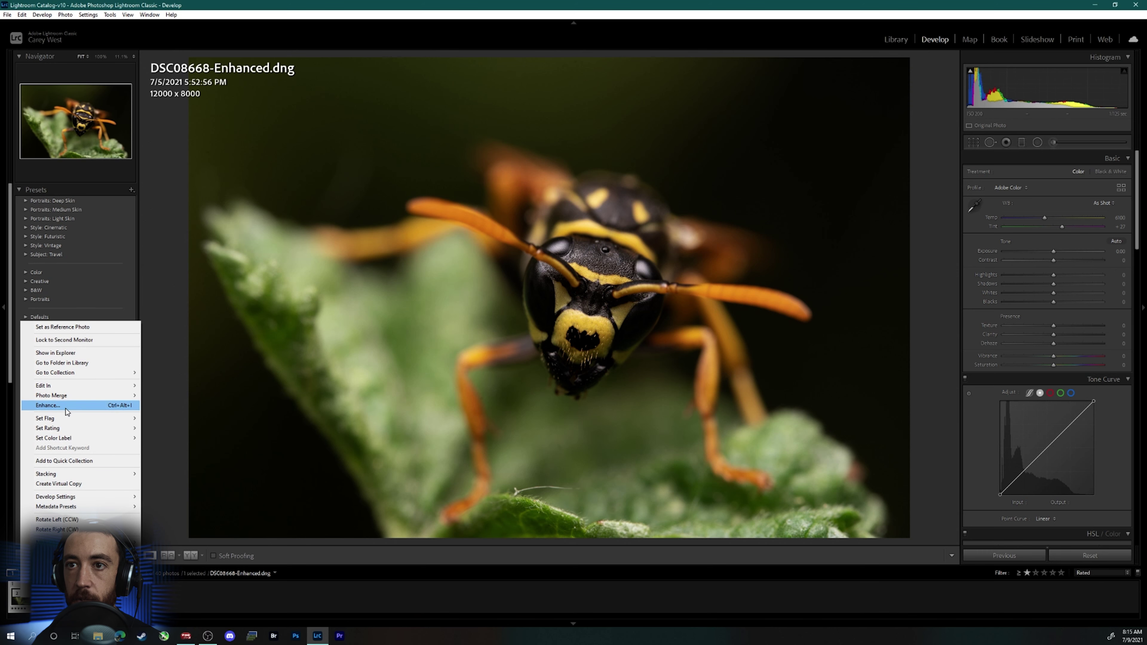
pyautogui.moveTo(68, 388)
pyautogui.click(172, 386)
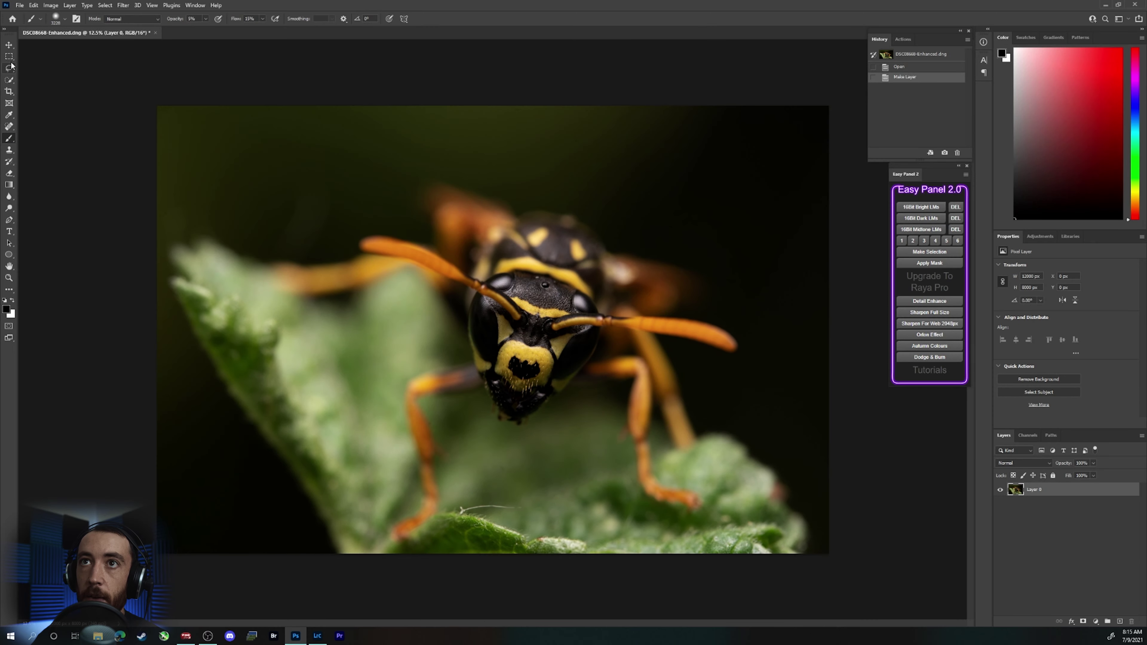
# Step: Rotate the wasp image counterclockwise to level the head and crop it at the original ratio around the wasp, about 7377 × 4918 px
pyautogui.click(9, 91)
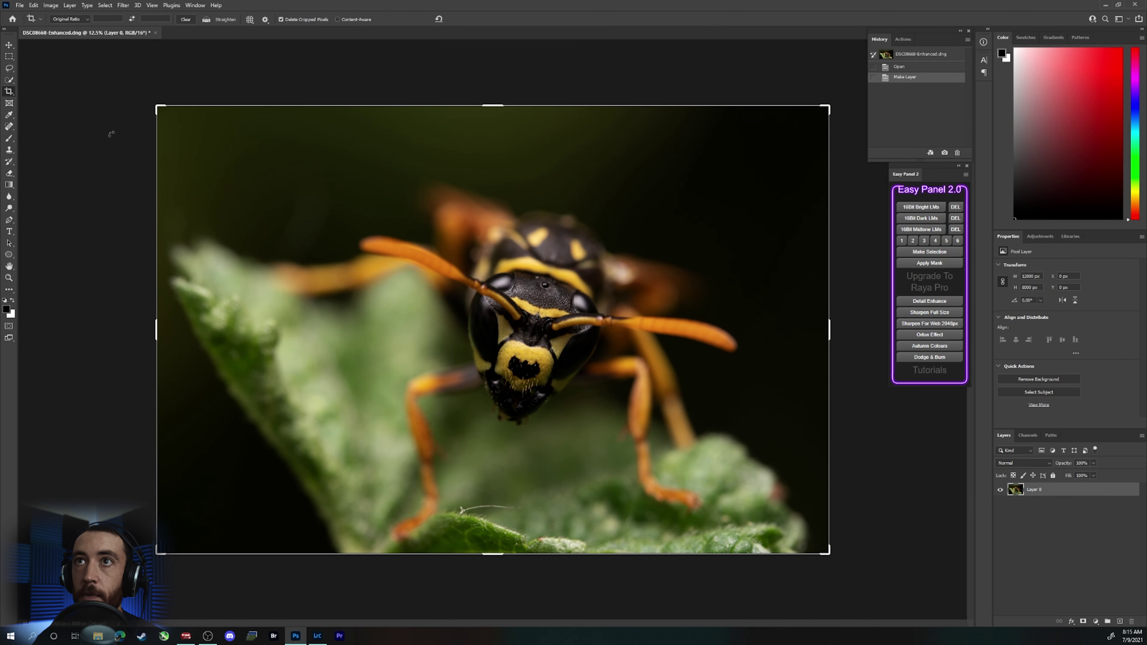
pyautogui.moveTo(864, 459); pyautogui.dragTo(877, 377)
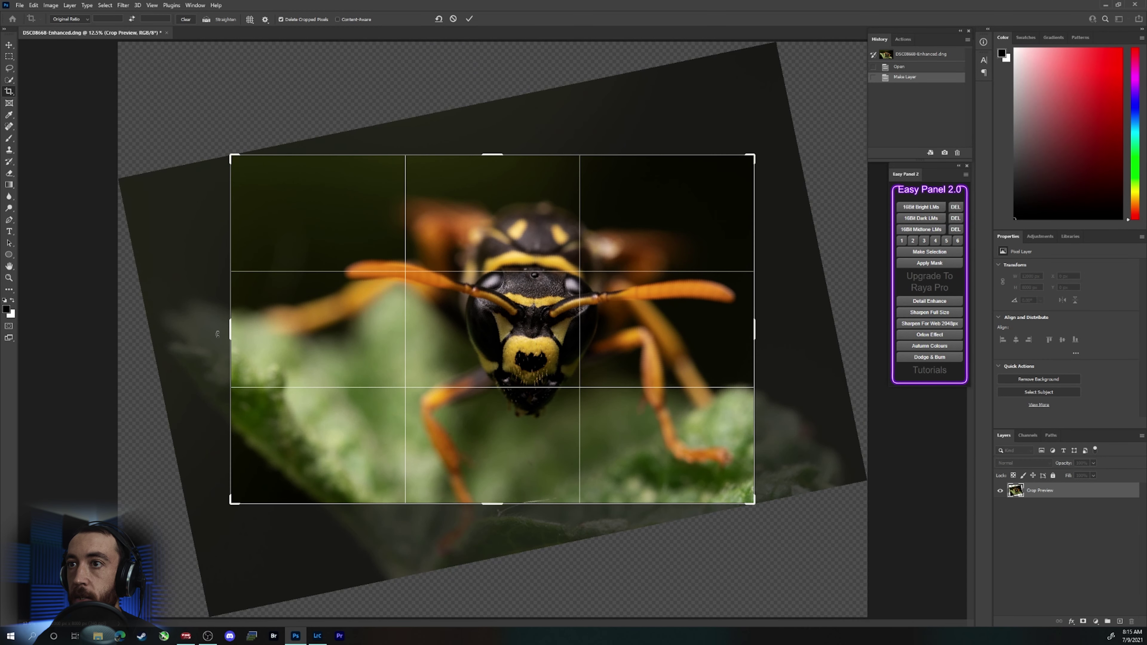
pyautogui.moveTo(228, 336); pyautogui.dragTo(283, 331)
pyautogui.moveTo(437, 311); pyautogui.dragTo(447, 310)
pyautogui.moveTo(283, 326); pyautogui.dragTo(286, 326)
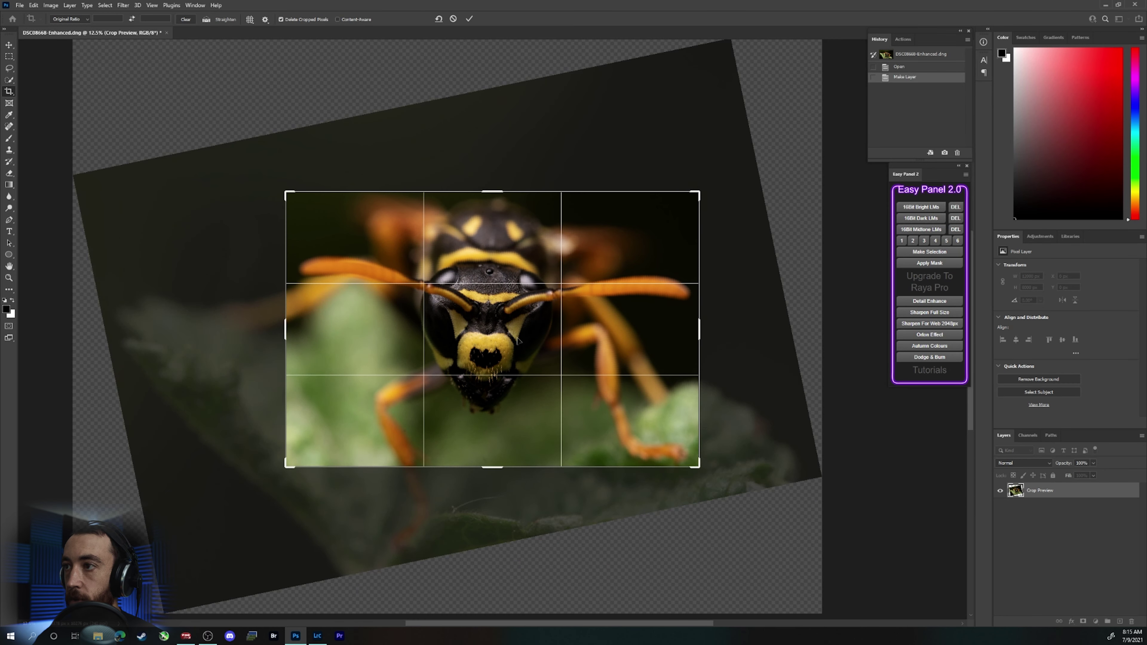
pyautogui.press('Return')
pyautogui.scroll(5, 479, 350)
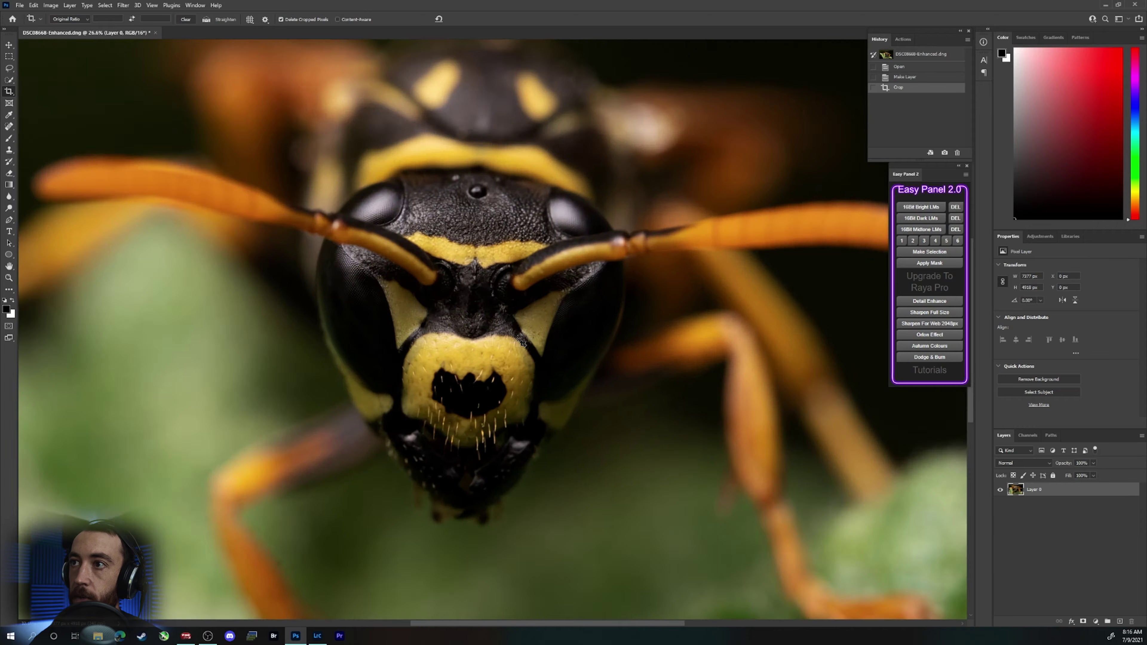
# Step: Examine the cropped wasp image, comparing the full composition with the facial detail up close
pyautogui.scroll(-5, 475, 354)
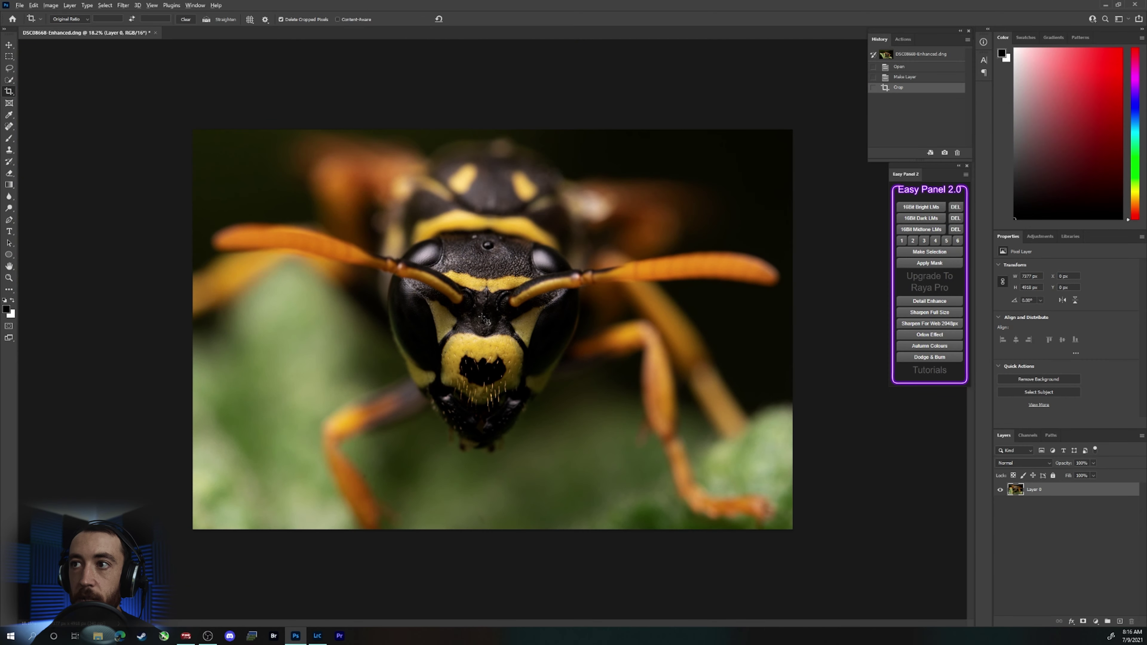
pyautogui.scroll(6, 484, 320)
pyautogui.scroll(2, 484, 320)
pyautogui.scroll(-7, 484, 320)
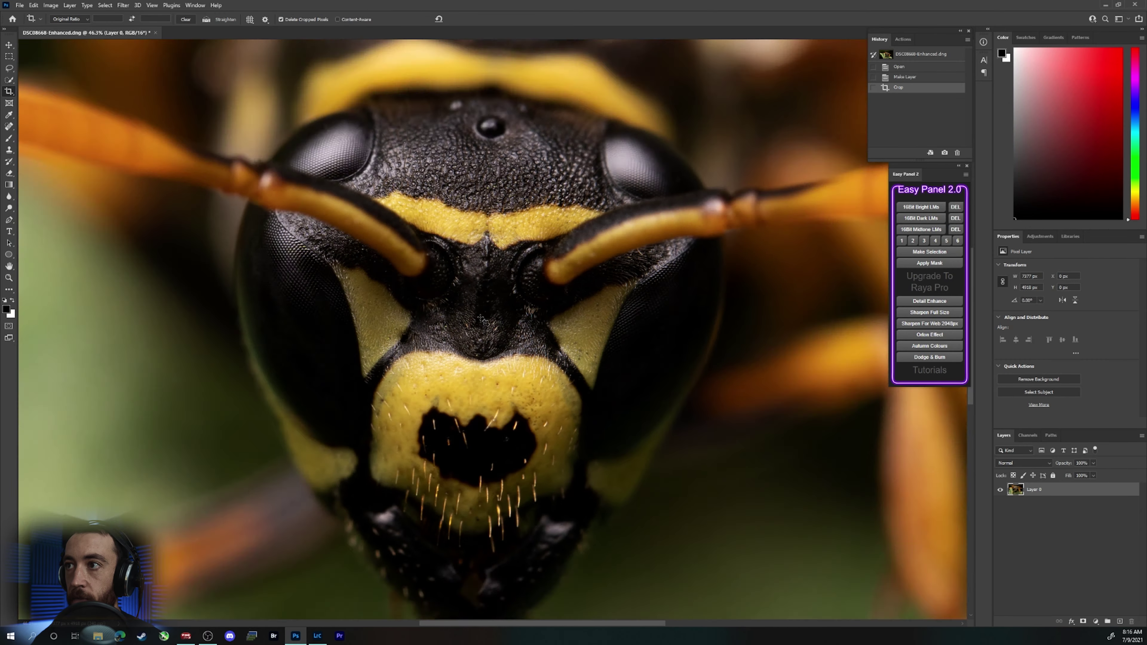
pyautogui.scroll(1, 483, 322)
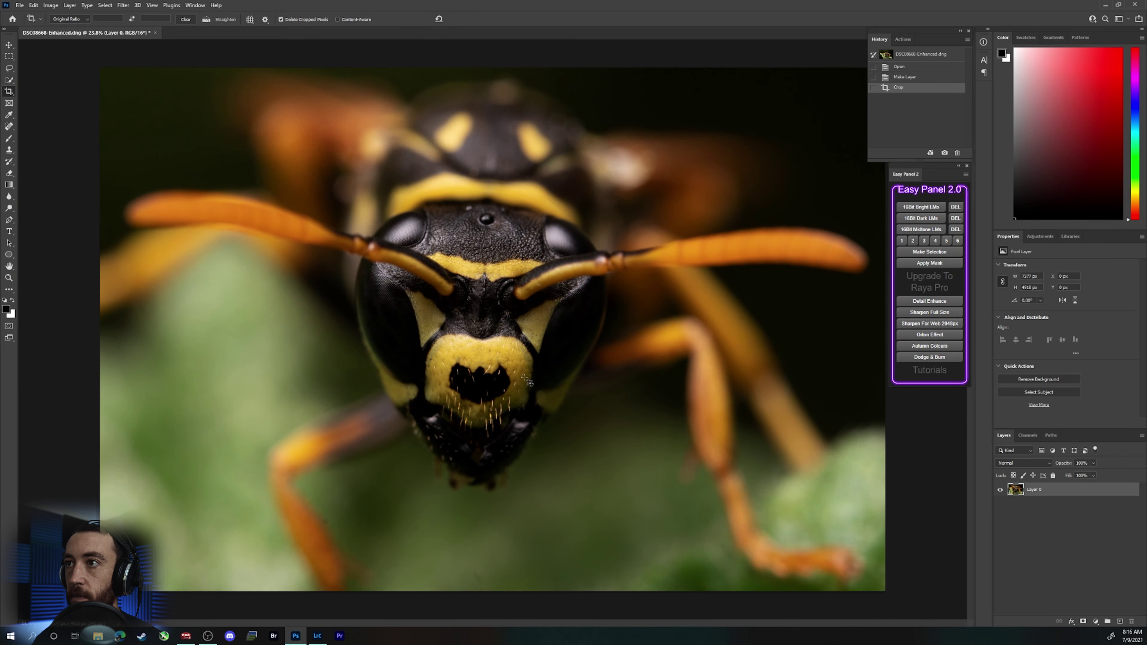
pyautogui.scroll(3, 490, 318)
pyautogui.scroll(-3, 489, 318)
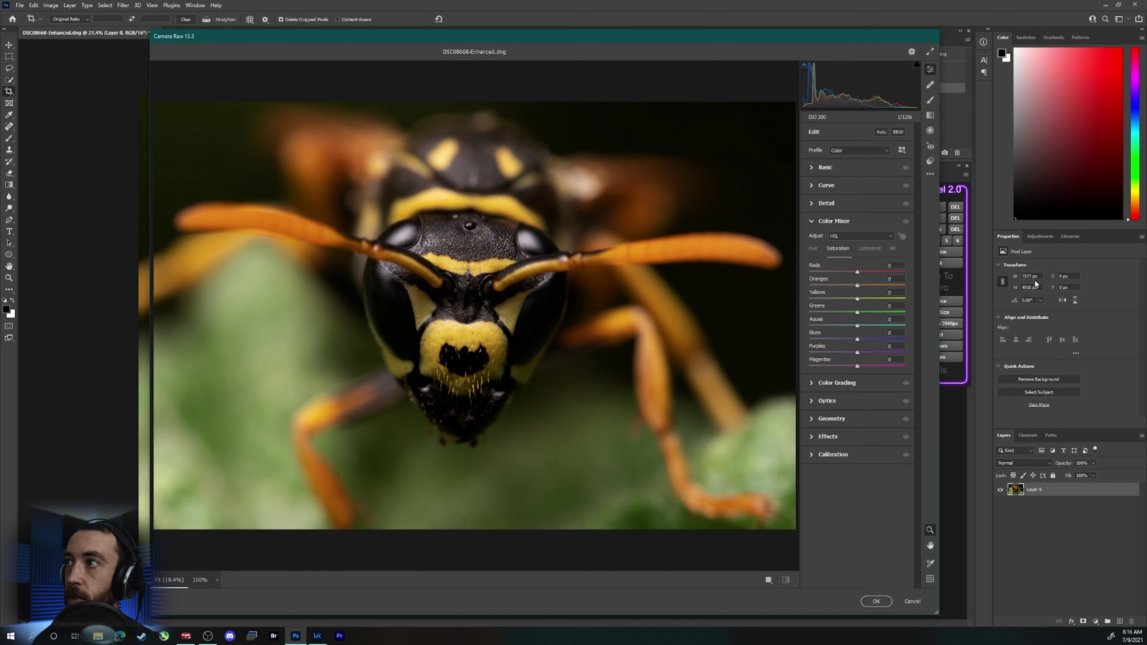
# Step: Apply a Camera Raw Filter to the wasp layer with Exposure +0.45, Highlights -19 and Contrast +18
pyautogui.click(812, 169)
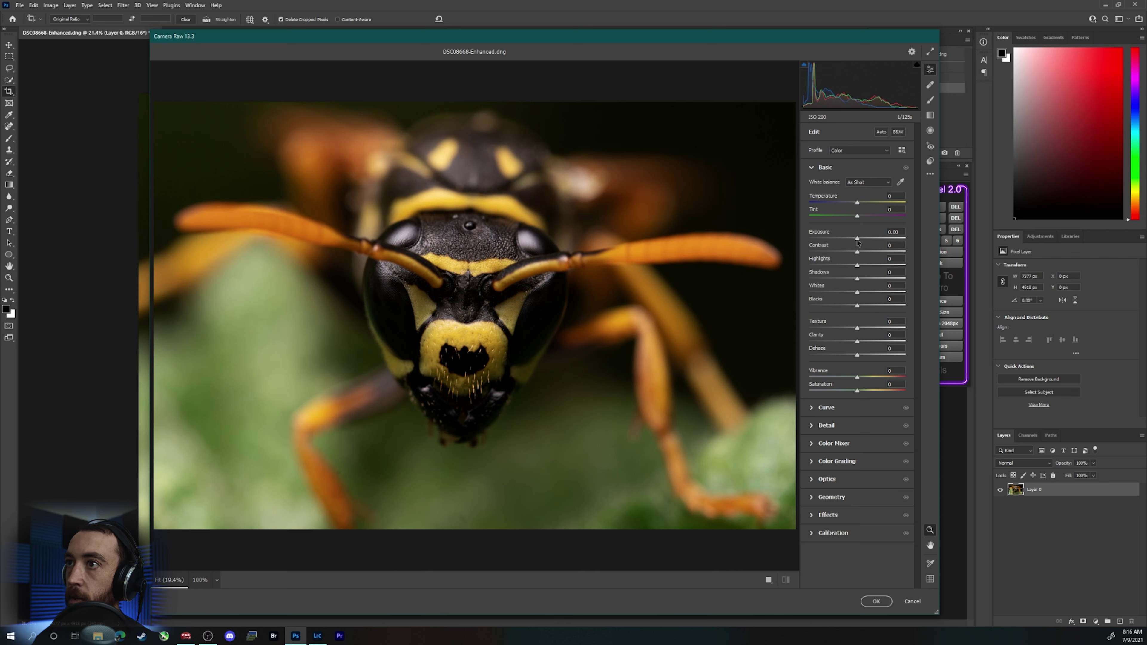
pyautogui.moveTo(858, 243); pyautogui.dragTo(861, 240)
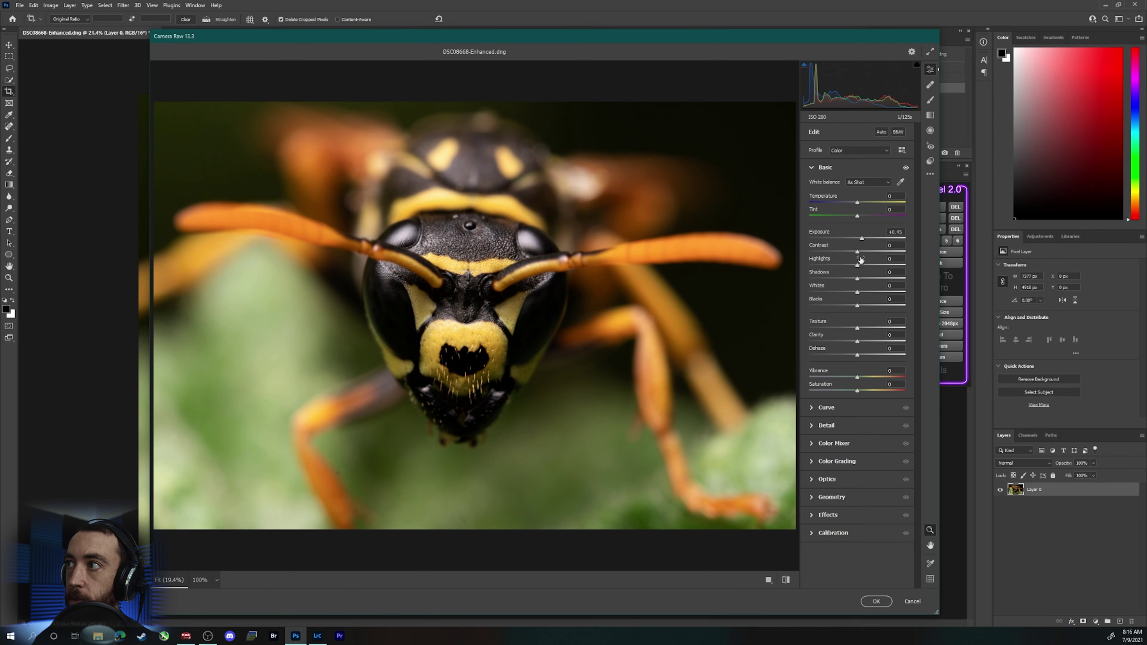
pyautogui.moveTo(858, 265); pyautogui.dragTo(852, 263)
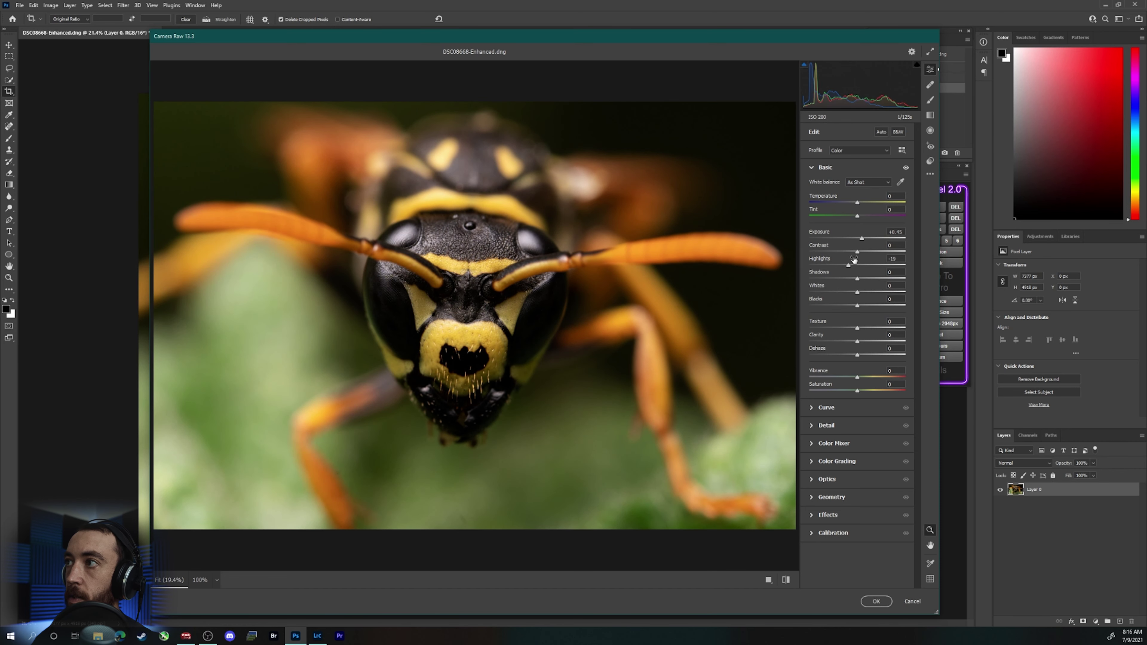
pyautogui.moveTo(858, 253); pyautogui.dragTo(866, 253)
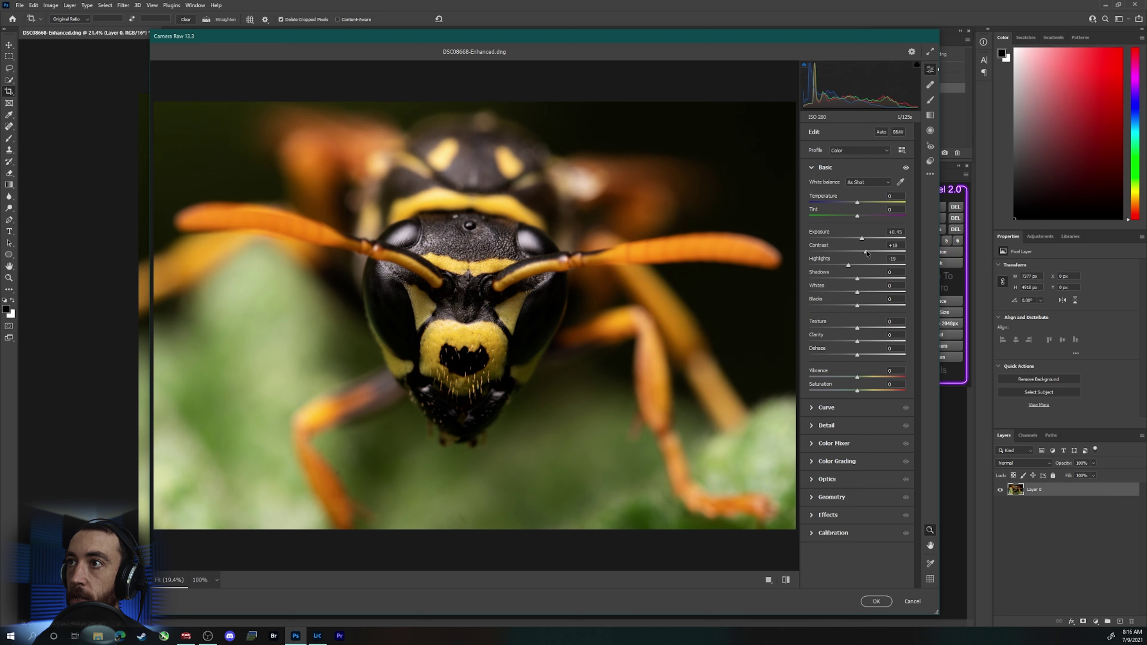
pyautogui.click(878, 601)
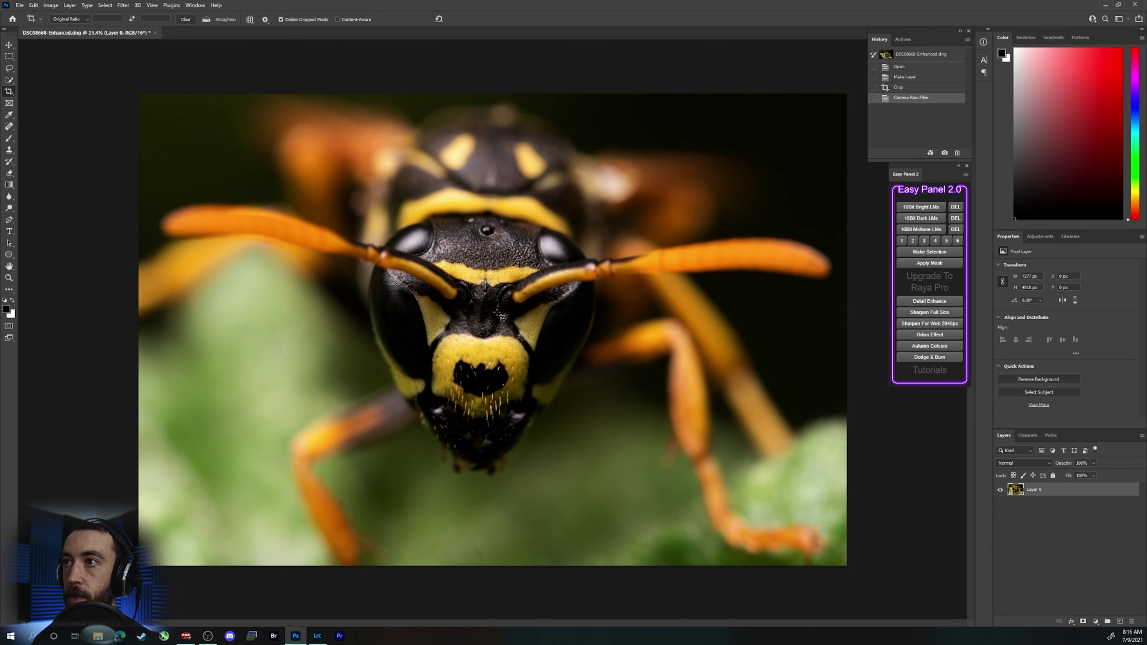
# Step: Examine the filtered wasp image close up and as a whole
pyautogui.scroll(3, 520, 283)
pyautogui.scroll(-3, 520, 283)
pyautogui.scroll(3, 520, 283)
pyautogui.scroll(-4, 521, 285)
pyautogui.scroll(1, 521, 285)
pyautogui.scroll(1, 521, 285)
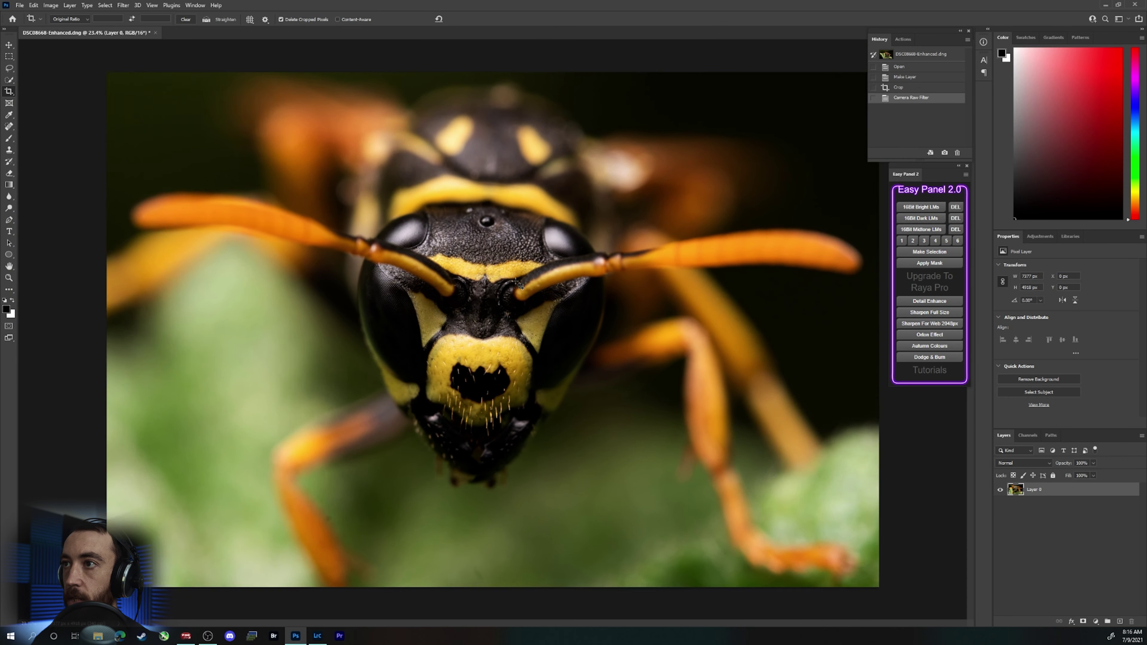
pyautogui.scroll(-1, 521, 286)
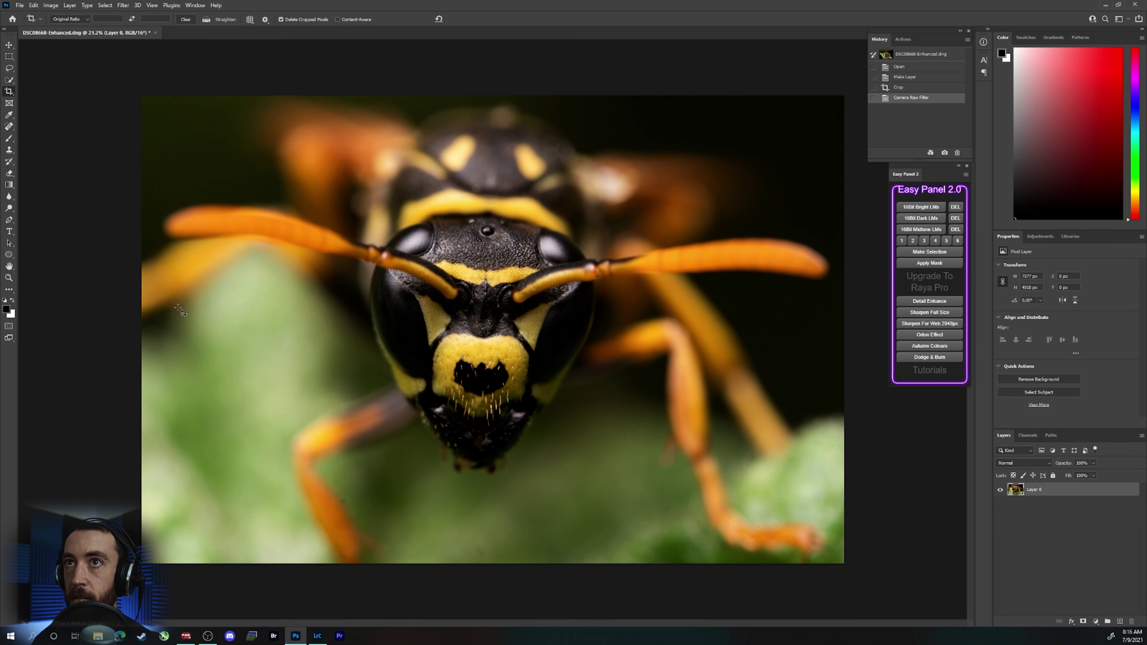
# Step: Create a new layer in Overlay mode at 100% opacity, filled with the overlay-neutral 50% gray
pyautogui.click(69, 5)
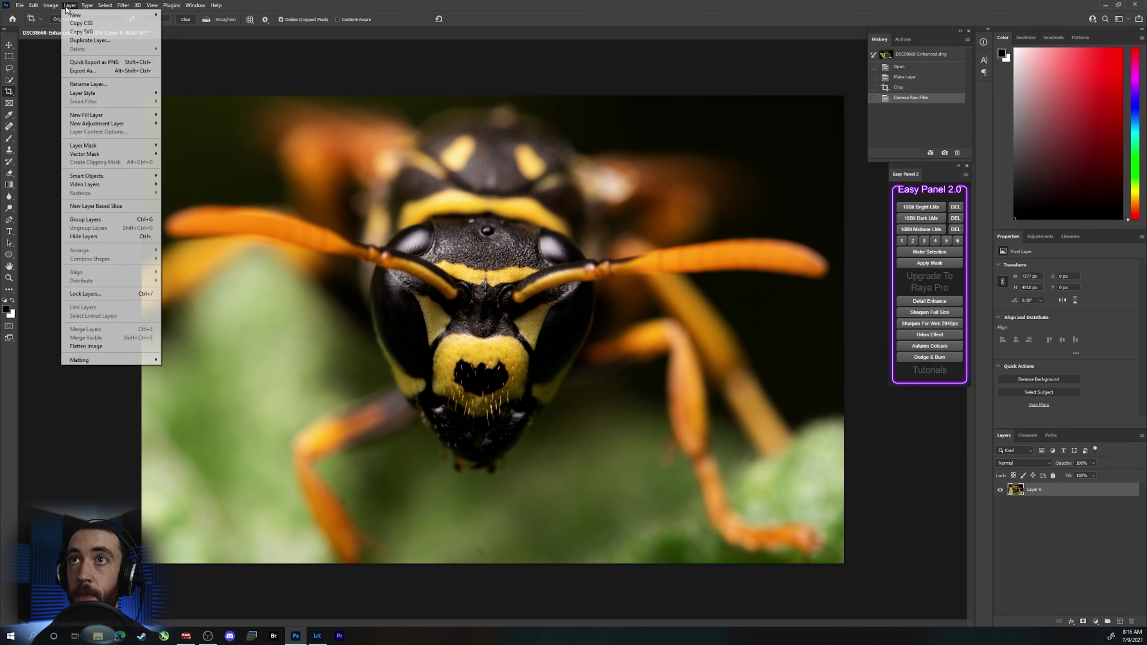
pyautogui.moveTo(90, 14)
pyautogui.click(199, 15)
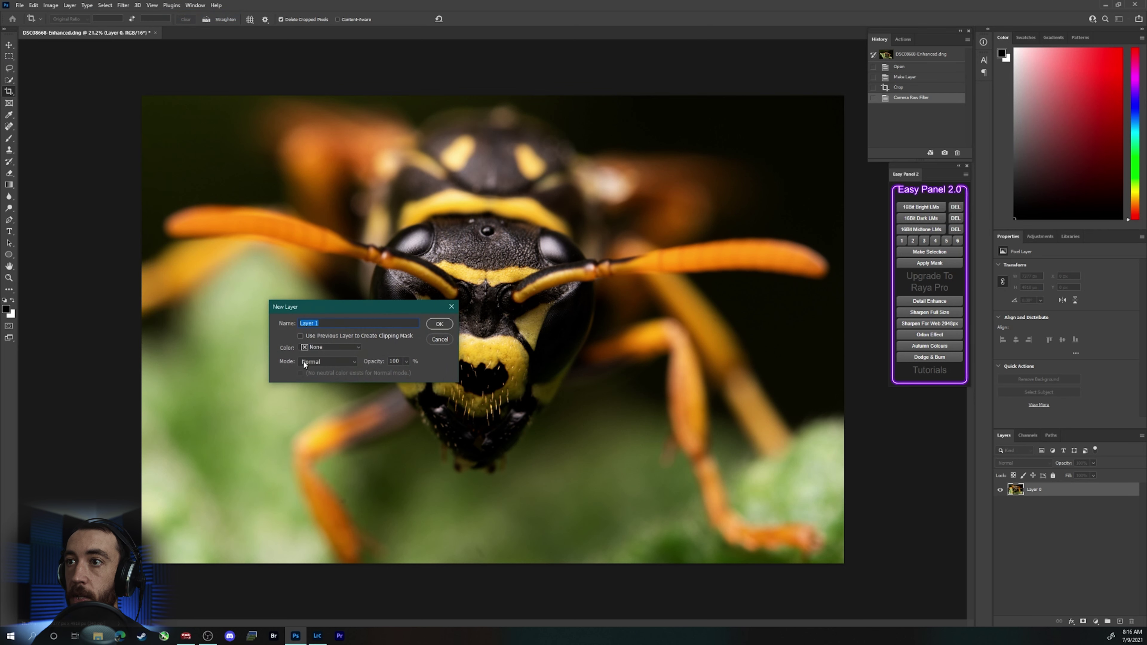
pyautogui.click(304, 362)
pyautogui.click(326, 477)
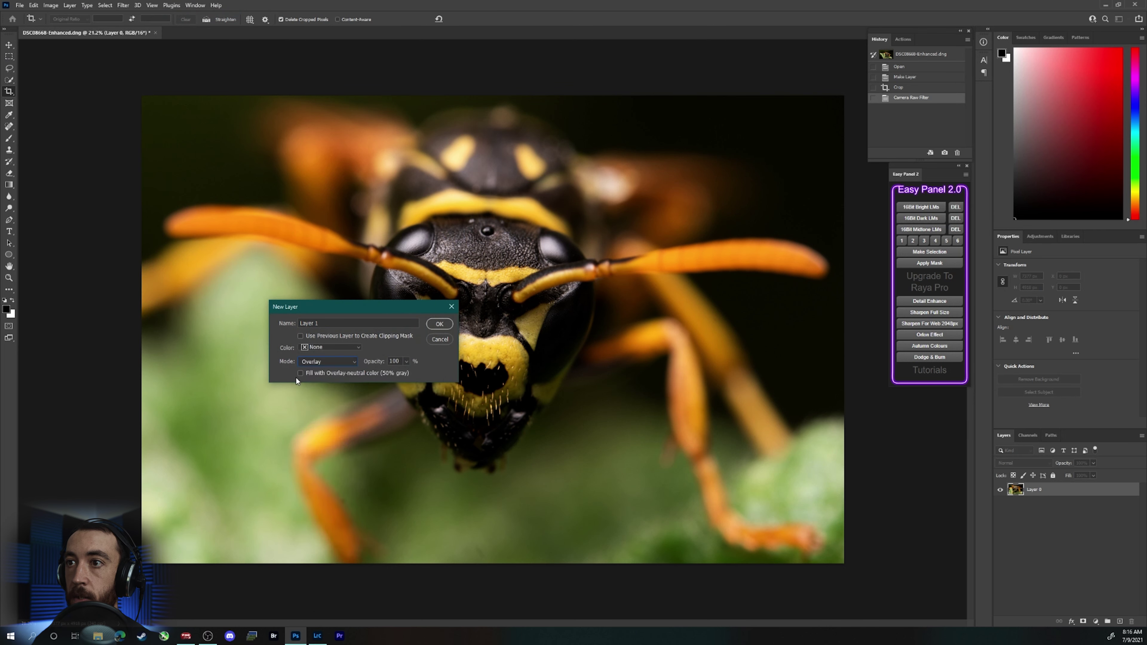
pyautogui.click(438, 324)
# Step: Dodge the wasp's forehead, both upper eye highlights and the centre of its face with soft white brush strokes on the overlay layer
pyautogui.press('z')
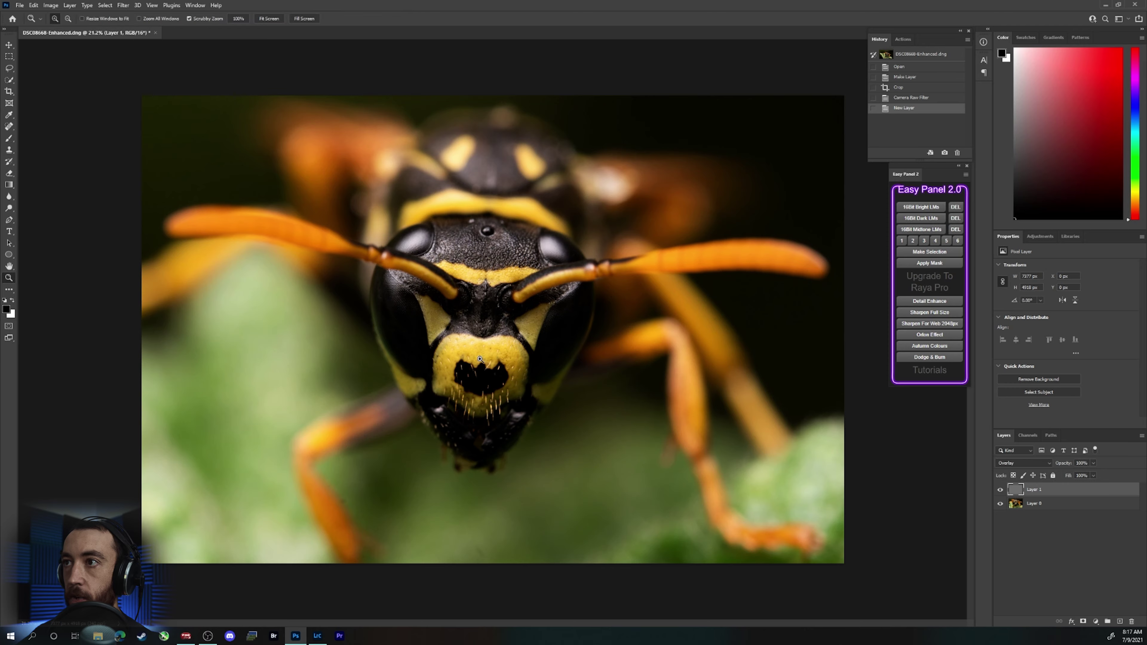
pyautogui.click(531, 343)
pyautogui.moveTo(531, 343); pyautogui.dragTo(573, 362)
pyautogui.moveTo(551, 275); pyautogui.dragTo(512, 454)
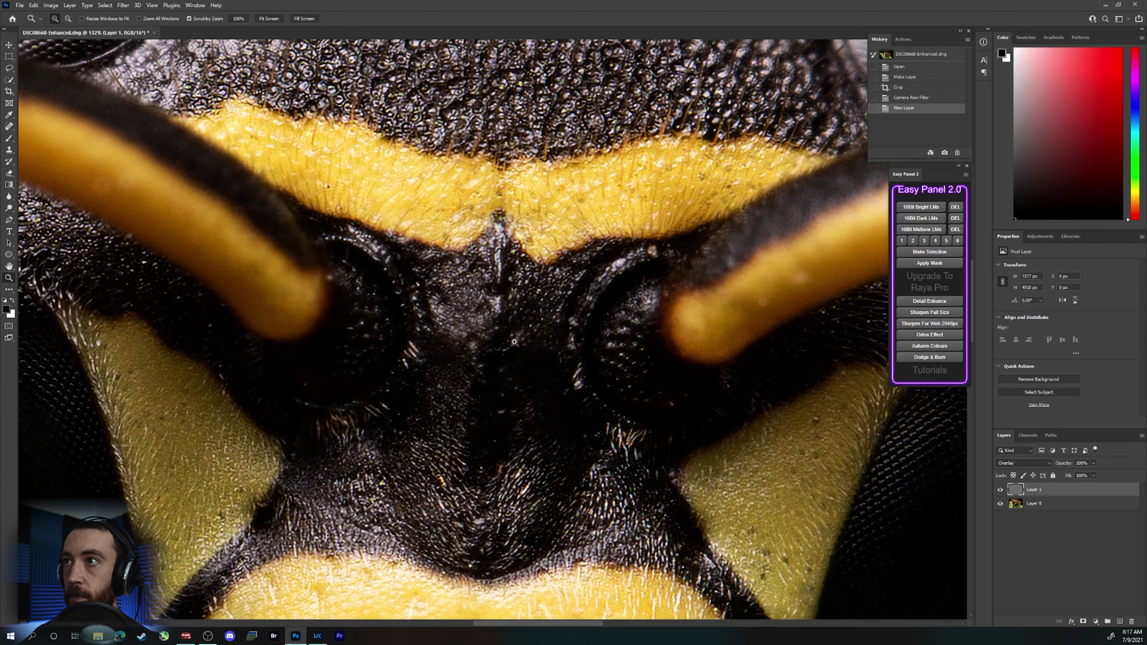
pyautogui.moveTo(533, 348); pyautogui.dragTo(562, 335)
pyautogui.press('b')
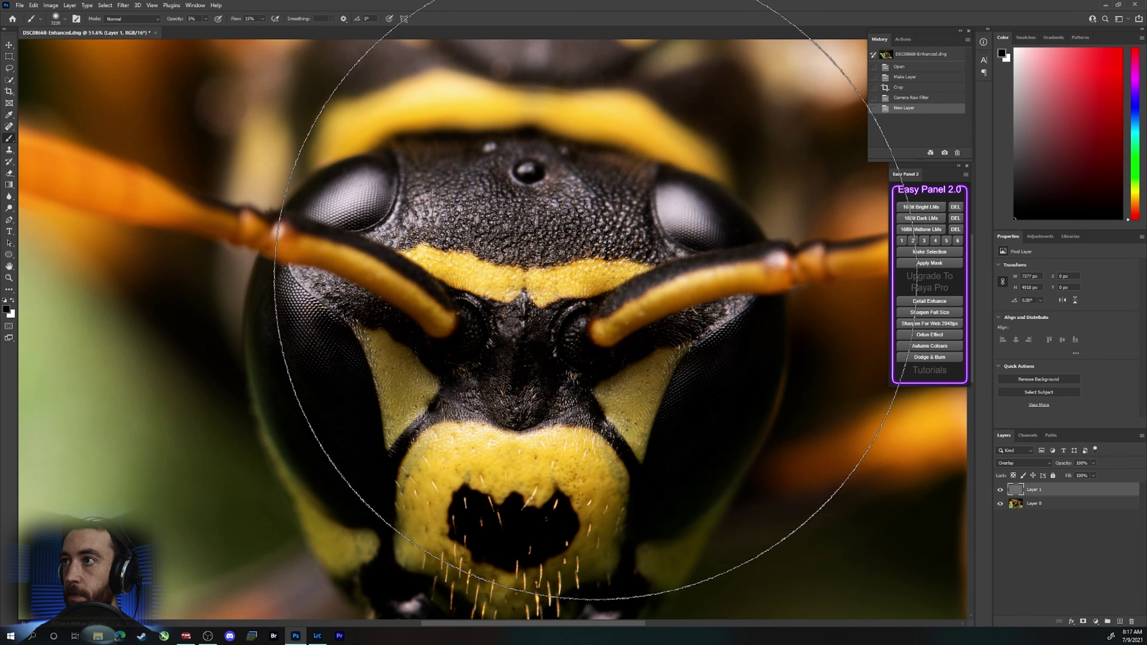
pyautogui.moveTo(584, 311); pyautogui.dragTo(544, 303)
pyautogui.press('x')
pyautogui.moveTo(489, 198)
pyautogui.mouseDown()
pyautogui.moveTo(432, 178)
pyautogui.moveTo(353, 192)
pyautogui.mouseUp()
pyautogui.click(697, 227)
pyautogui.moveTo(557, 204); pyautogui.dragTo(613, 213)
pyautogui.moveTo(512, 375); pyautogui.dragTo(496, 379)
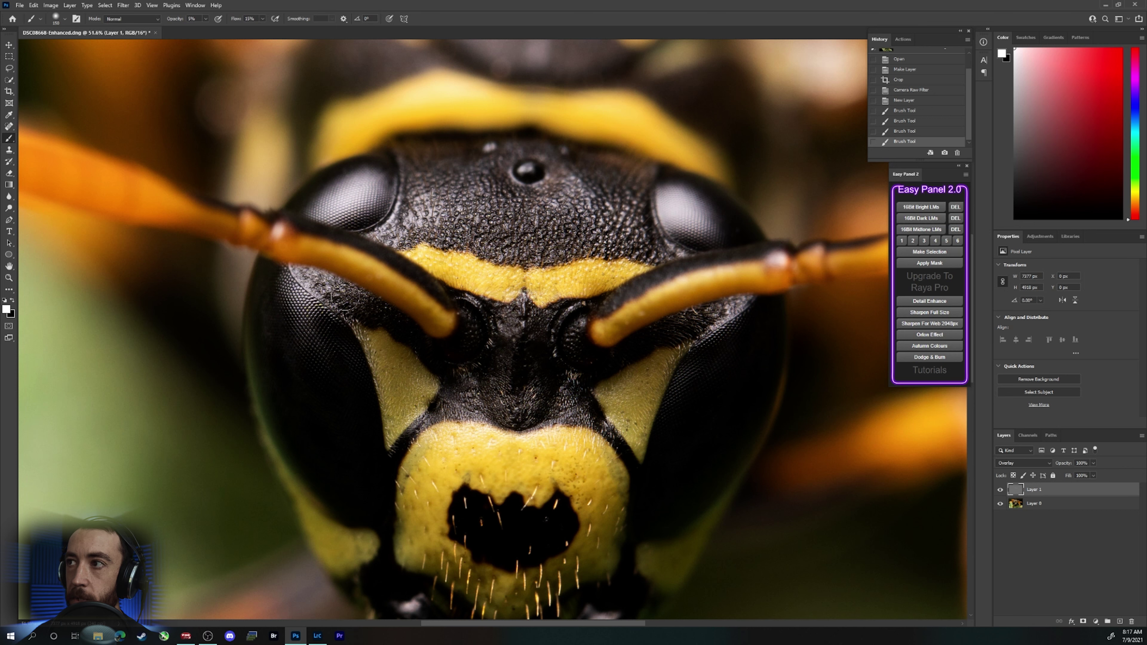
# Step: Brighten the compound eye edges below both antennae, the upper-left eye highlight and the area between the antennae with white brush strokes
pyautogui.moveTo(345, 296); pyautogui.dragTo(339, 289)
pyautogui.moveTo(771, 323); pyautogui.dragTo(754, 323)
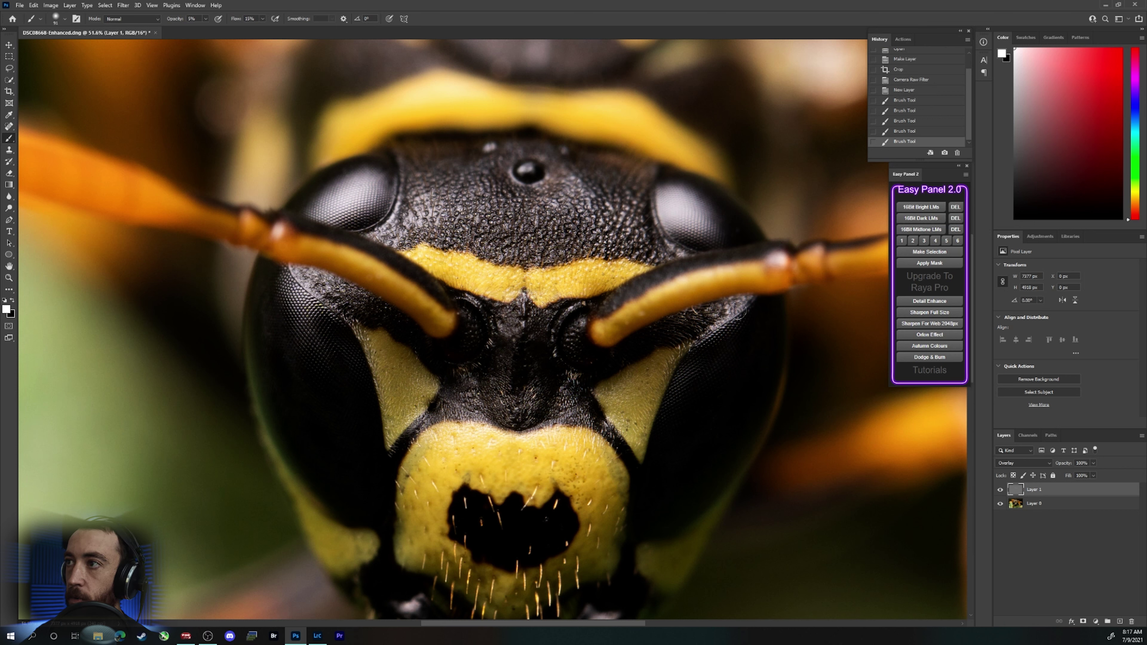
pyautogui.moveTo(736, 309); pyautogui.dragTo(700, 344)
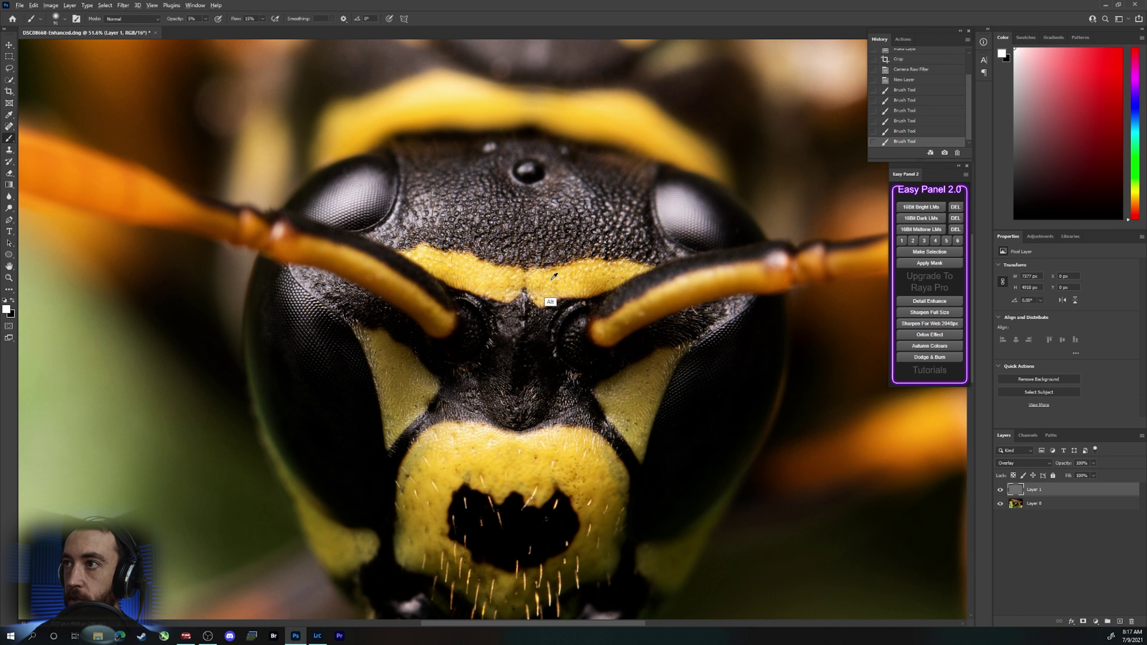
pyautogui.moveTo(550, 285); pyautogui.dragTo(580, 284)
pyautogui.moveTo(425, 237); pyautogui.dragTo(429, 228)
pyautogui.moveTo(361, 217)
pyautogui.mouseDown()
pyautogui.moveTo(342, 192)
pyautogui.moveTo(340, 203)
pyautogui.mouseUp()
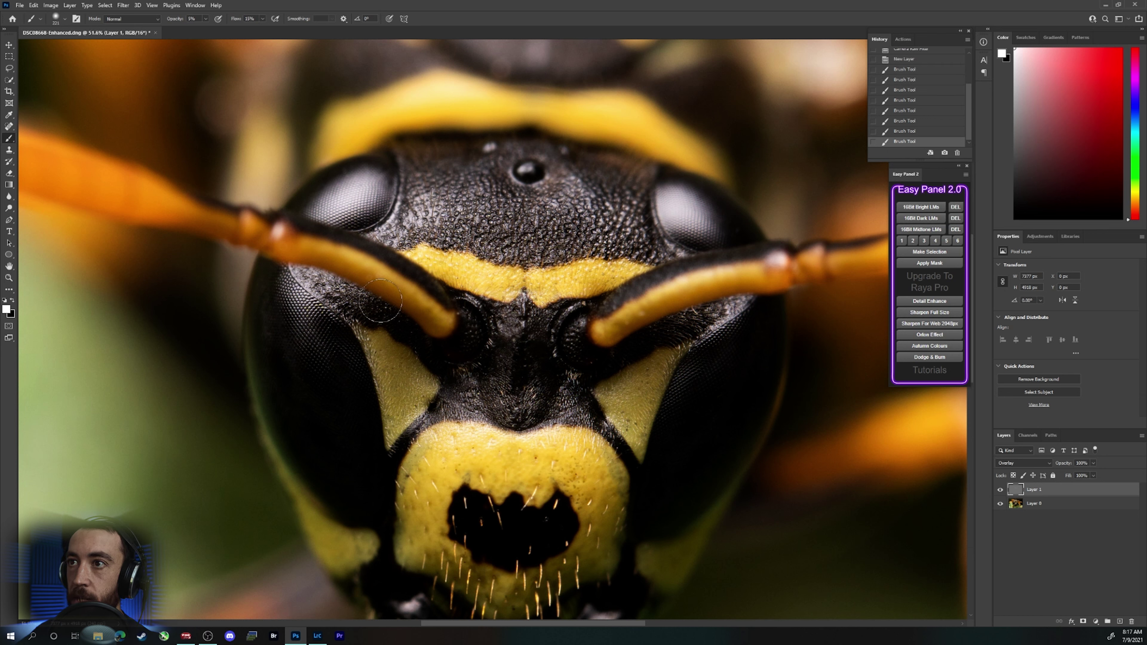
pyautogui.moveTo(378, 301); pyautogui.dragTo(370, 301)
pyautogui.moveTo(291, 300)
pyautogui.mouseDown()
pyautogui.moveTo(333, 335)
pyautogui.moveTo(317, 345)
pyautogui.moveTo(383, 339)
pyautogui.mouseUp()
pyautogui.moveTo(530, 305); pyautogui.dragTo(524, 307)
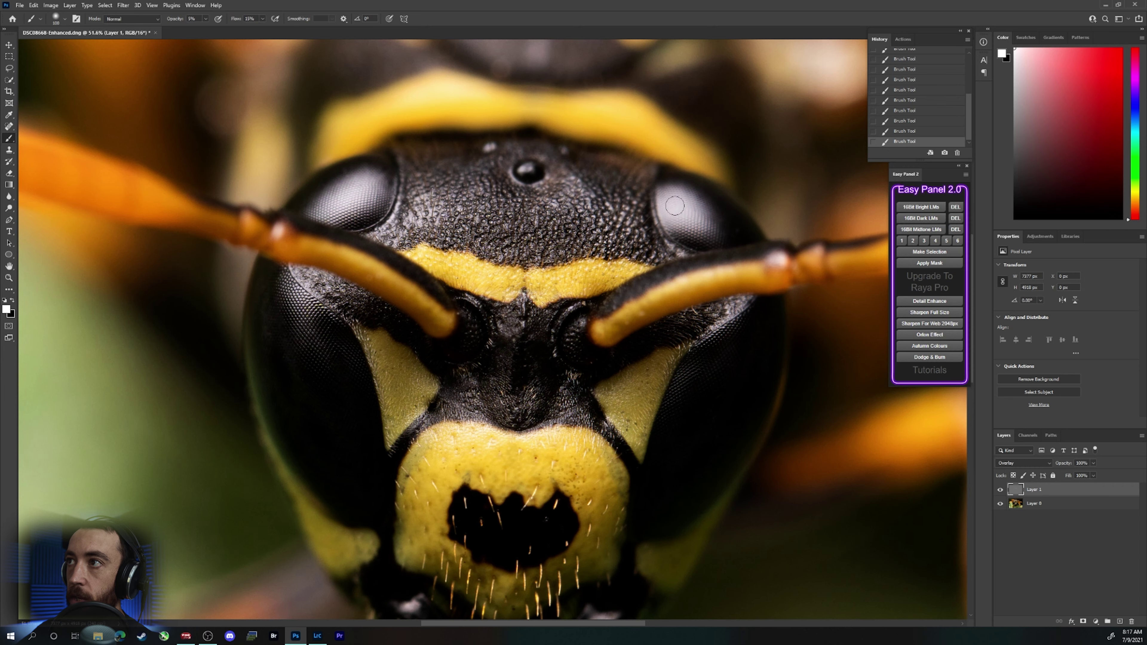
# Step: Dodge the hairy black area between the antenna bases and the yellow face plate with a small white brush
pyautogui.press('z')
pyautogui.moveTo(609, 360); pyautogui.dragTo(571, 351)
pyautogui.press('b')
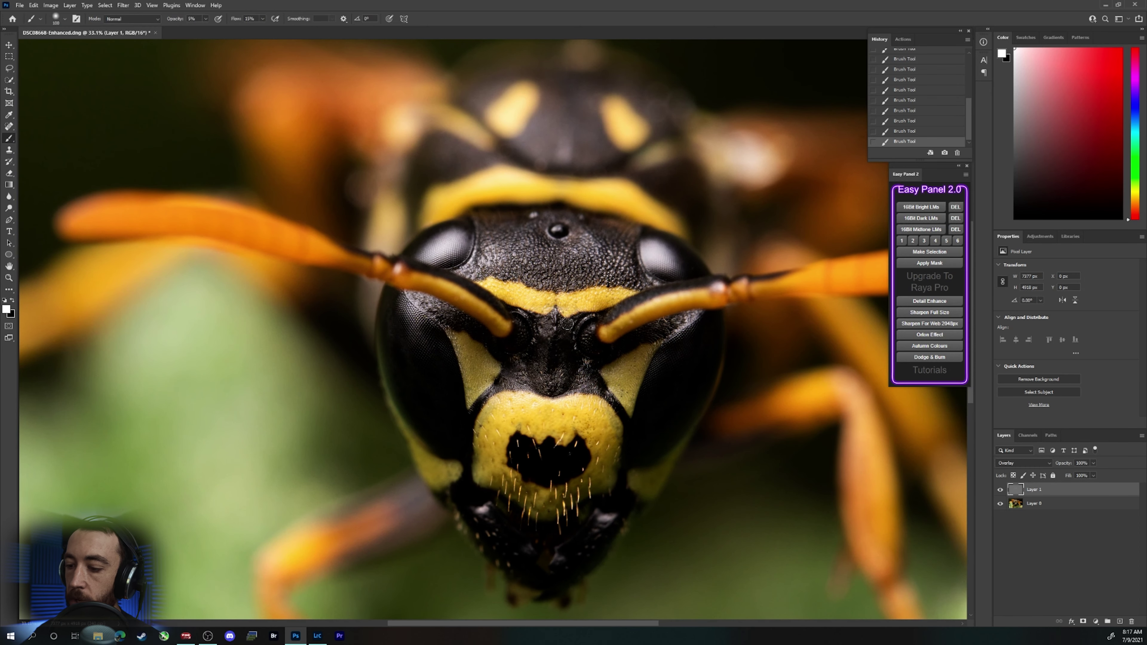
pyautogui.press('z')
pyautogui.moveTo(539, 365); pyautogui.dragTo(596, 375)
pyautogui.press('b')
pyautogui.moveTo(571, 420); pyautogui.dragTo(595, 420)
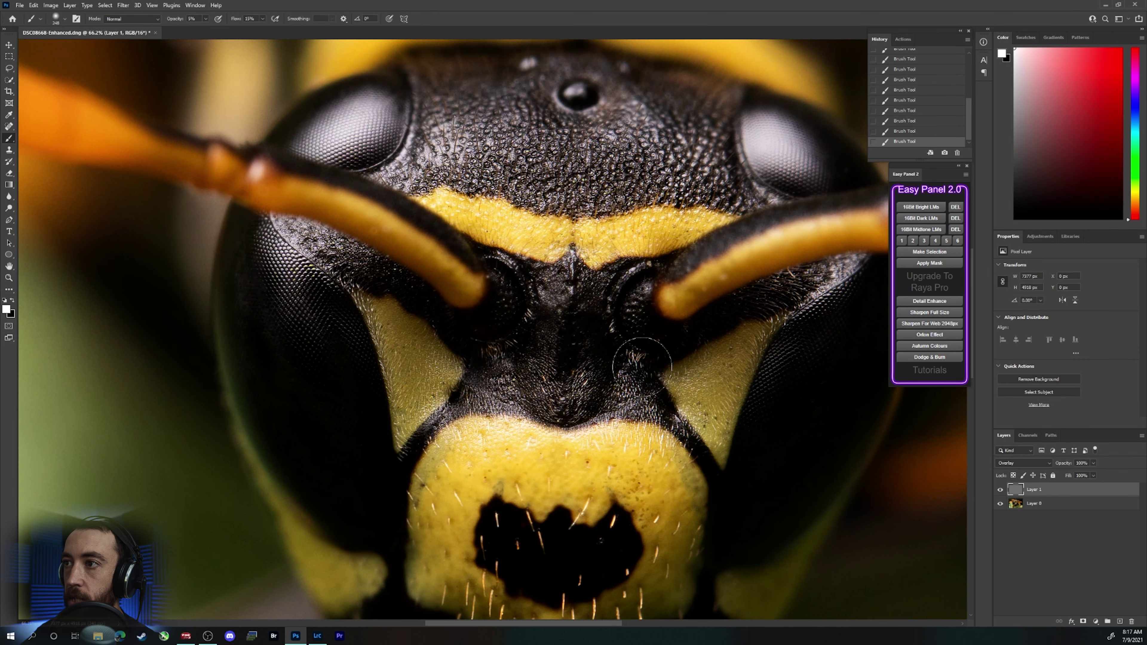
pyautogui.moveTo(494, 397); pyautogui.dragTo(463, 406)
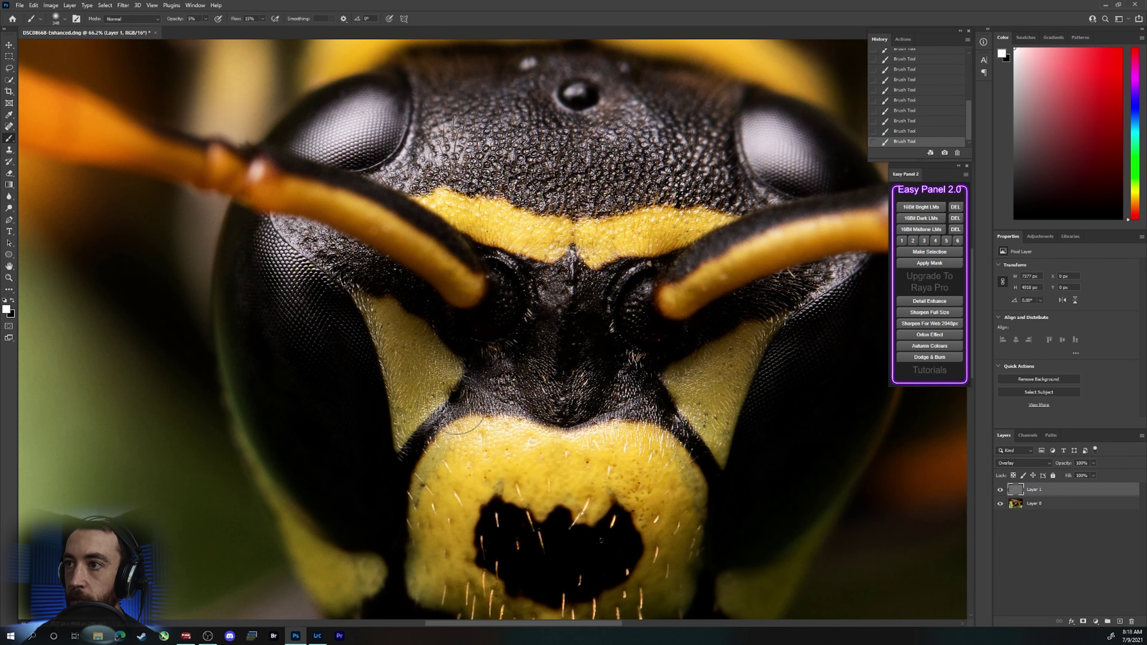
pyautogui.moveTo(623, 390)
pyautogui.mouseDown()
pyautogui.moveTo(637, 392)
pyautogui.moveTo(610, 402)
pyautogui.mouseUp()
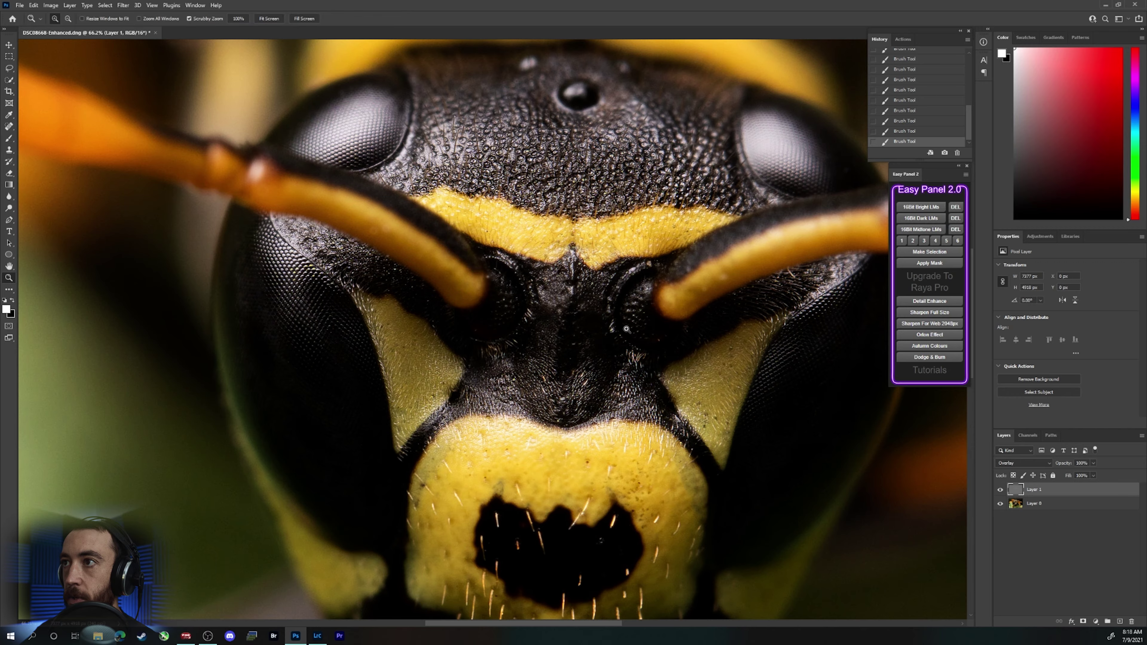
# Step: Brighten the upper part of the yellow face plate with a resized soft white brush
pyautogui.scroll(-2, 679, 298)
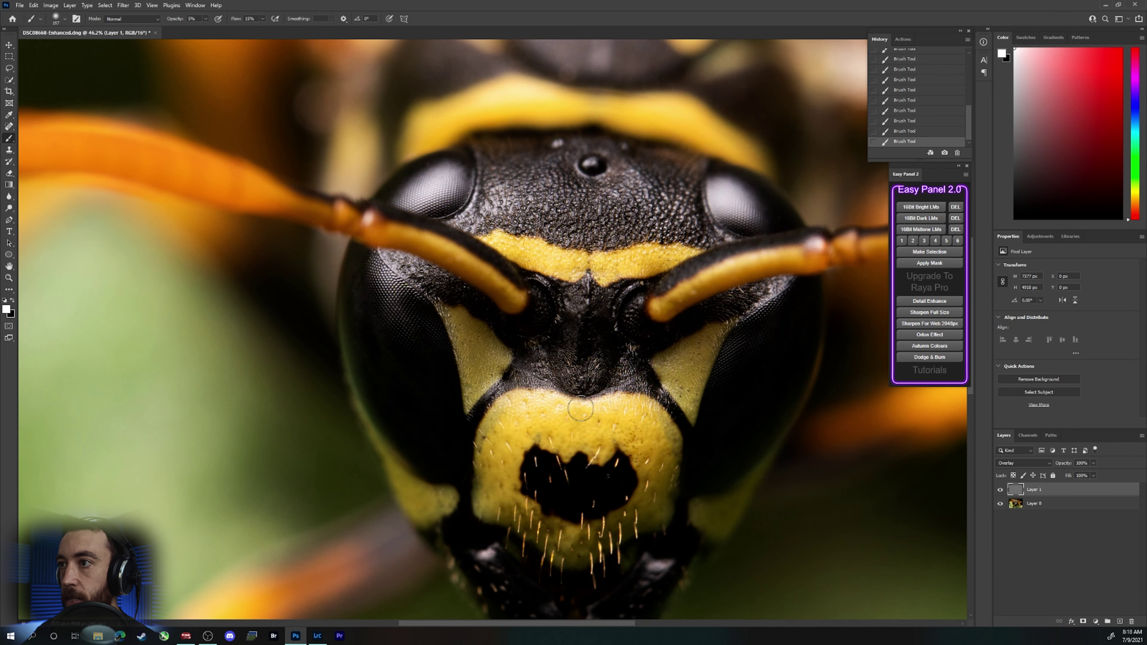
pyautogui.scroll(3, 587, 427)
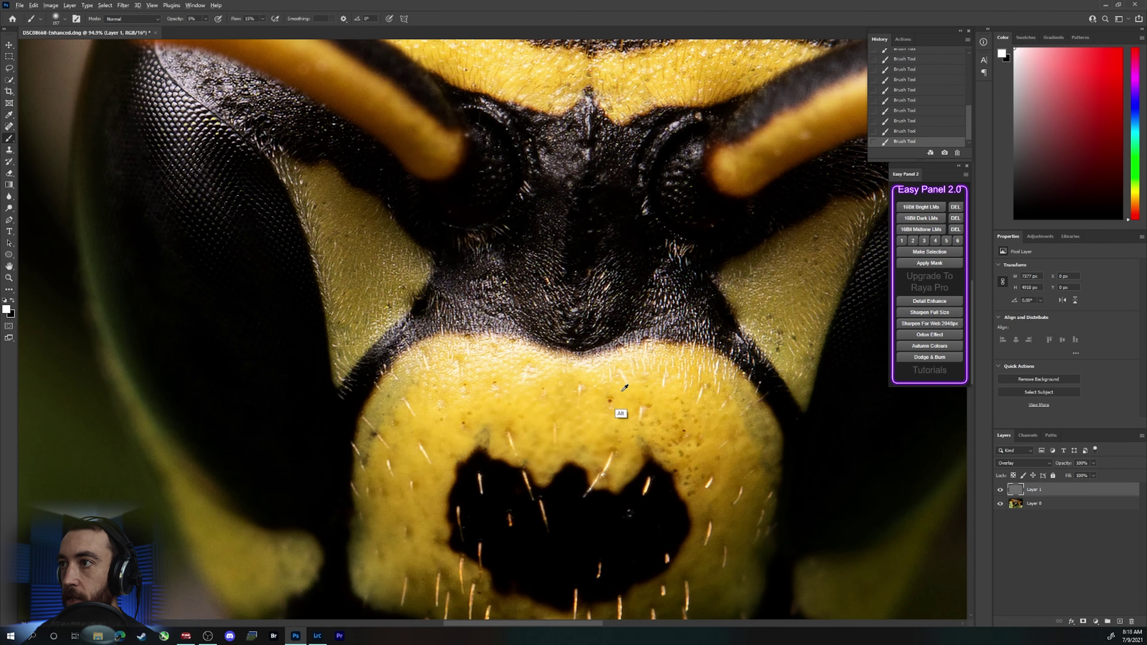
pyautogui.moveTo(622, 392); pyautogui.dragTo(648, 392)
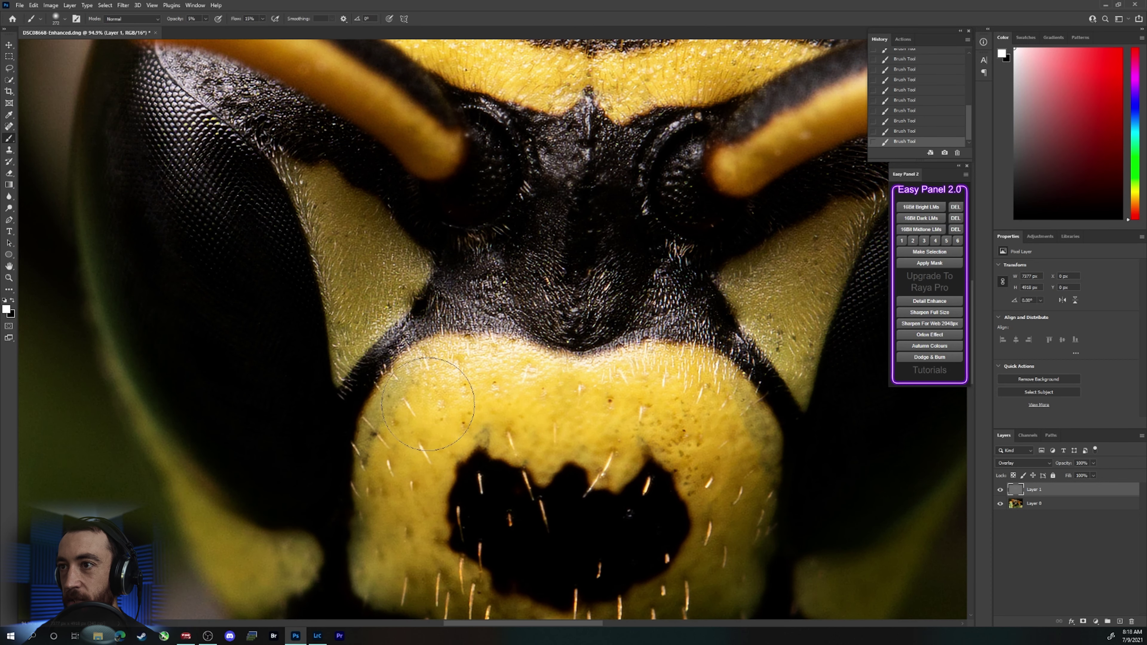
pyautogui.press('z')
pyautogui.moveTo(621, 379); pyautogui.dragTo(570, 380)
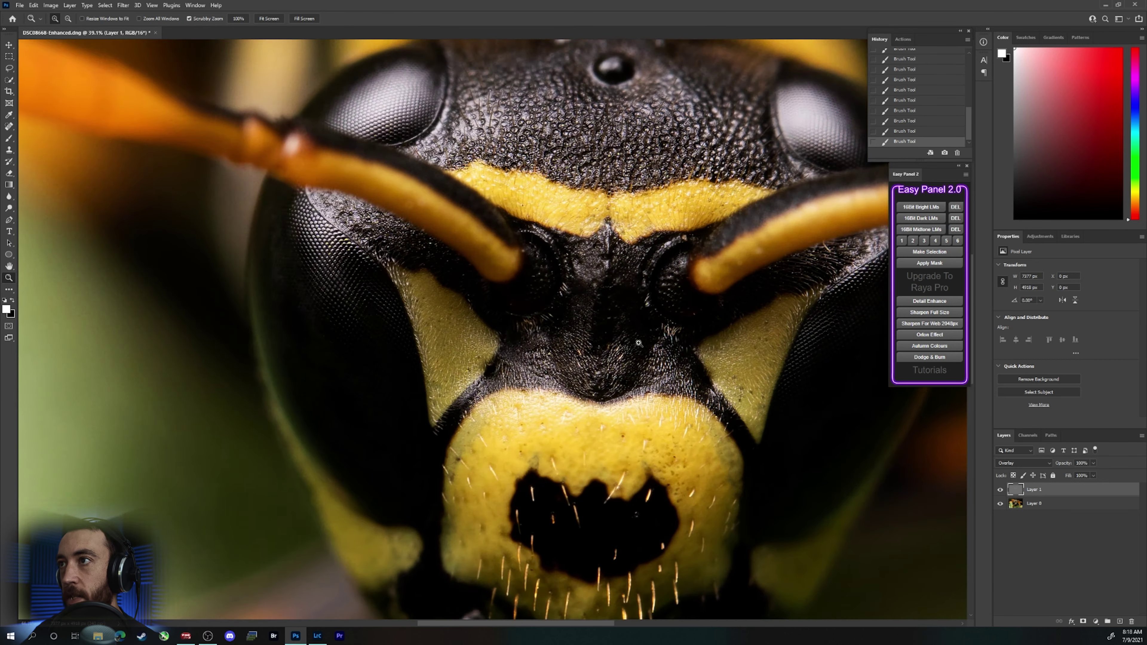
pyautogui.moveTo(639, 343); pyautogui.dragTo(634, 279)
pyautogui.press('b')
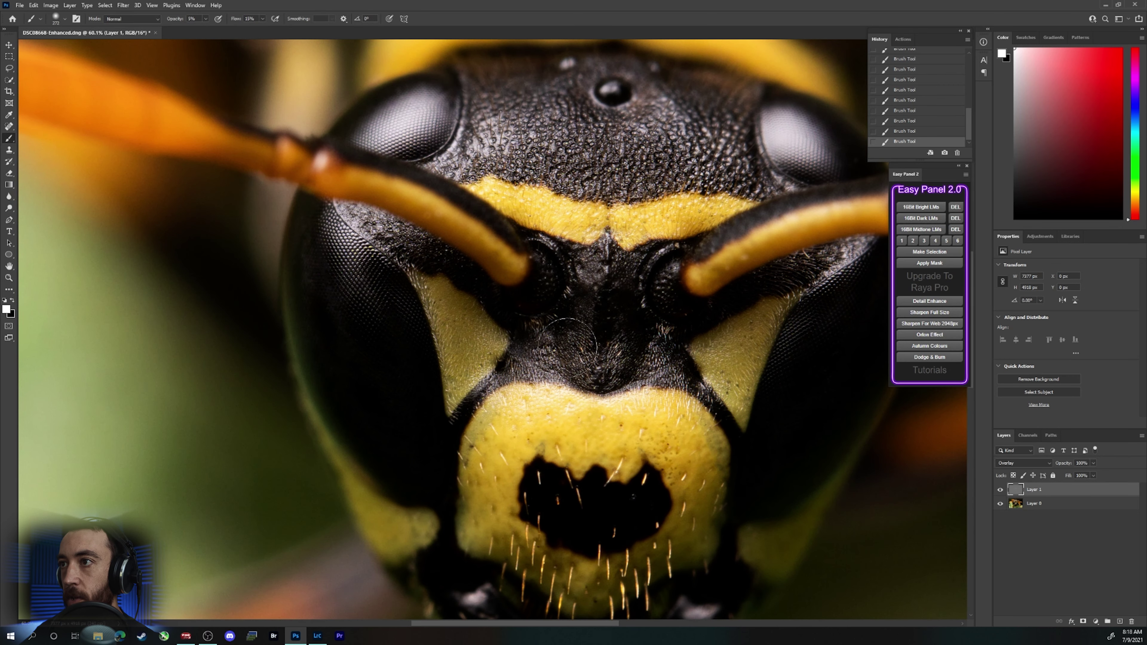
# Step: Brighten the glossy highlight of the wasp's upper-right eye with a resized soft white brush and compare the overlay layer hidden and shown
pyautogui.press('z')
pyautogui.scroll(-2, 618, 344)
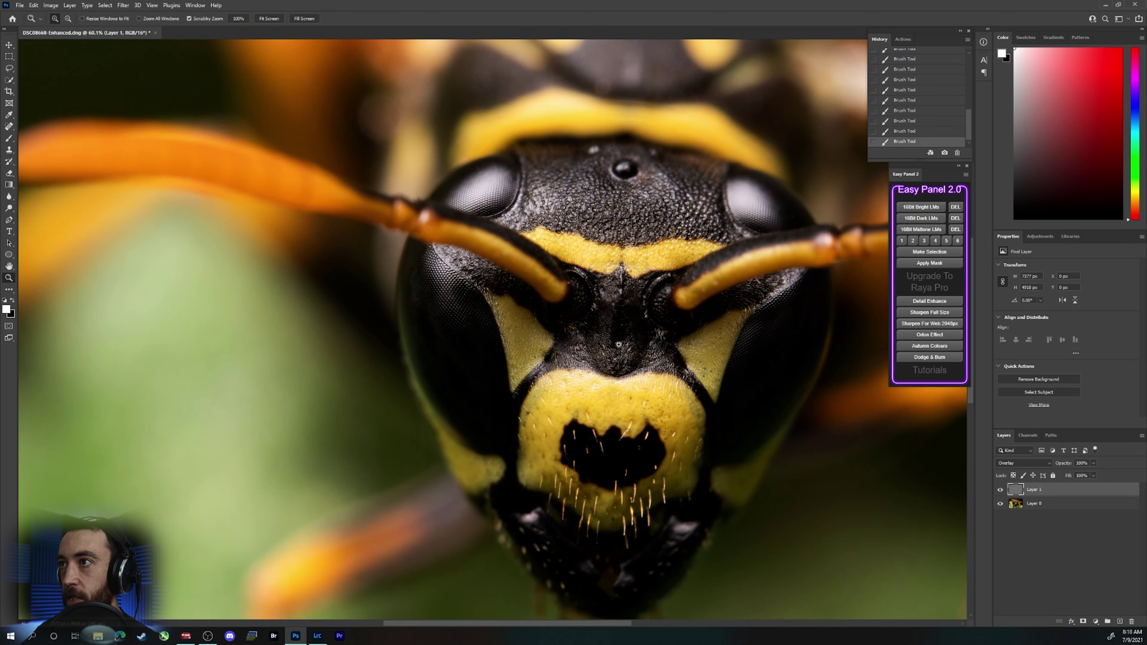
pyautogui.moveTo(701, 357); pyautogui.dragTo(633, 344)
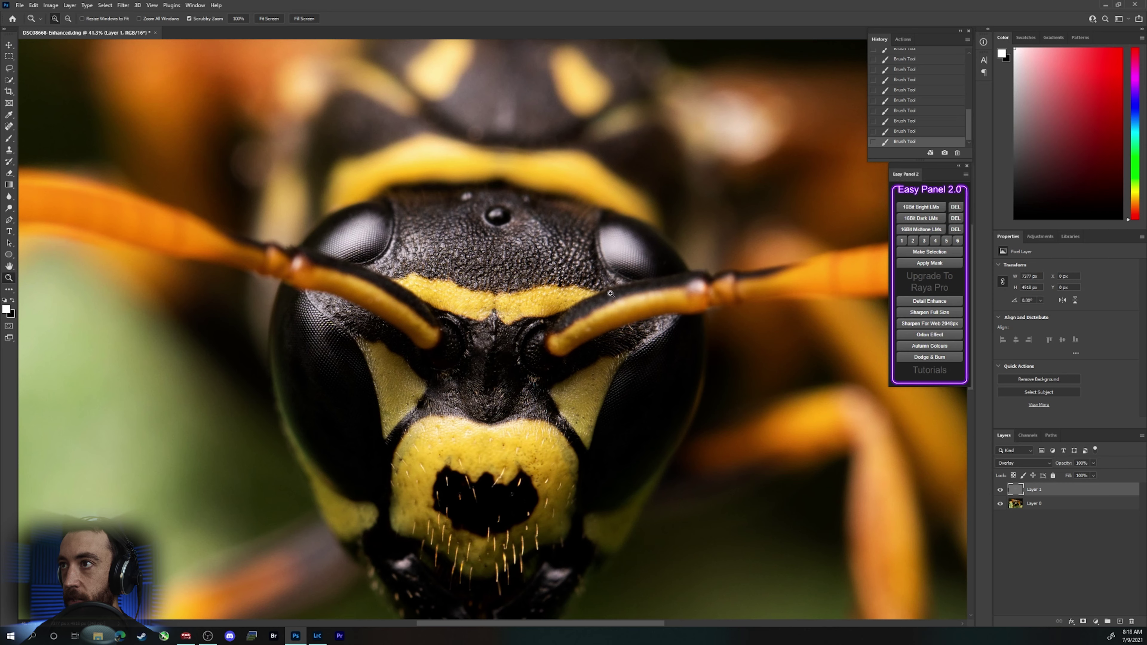
pyautogui.scroll(3, 609, 293)
pyautogui.press('b')
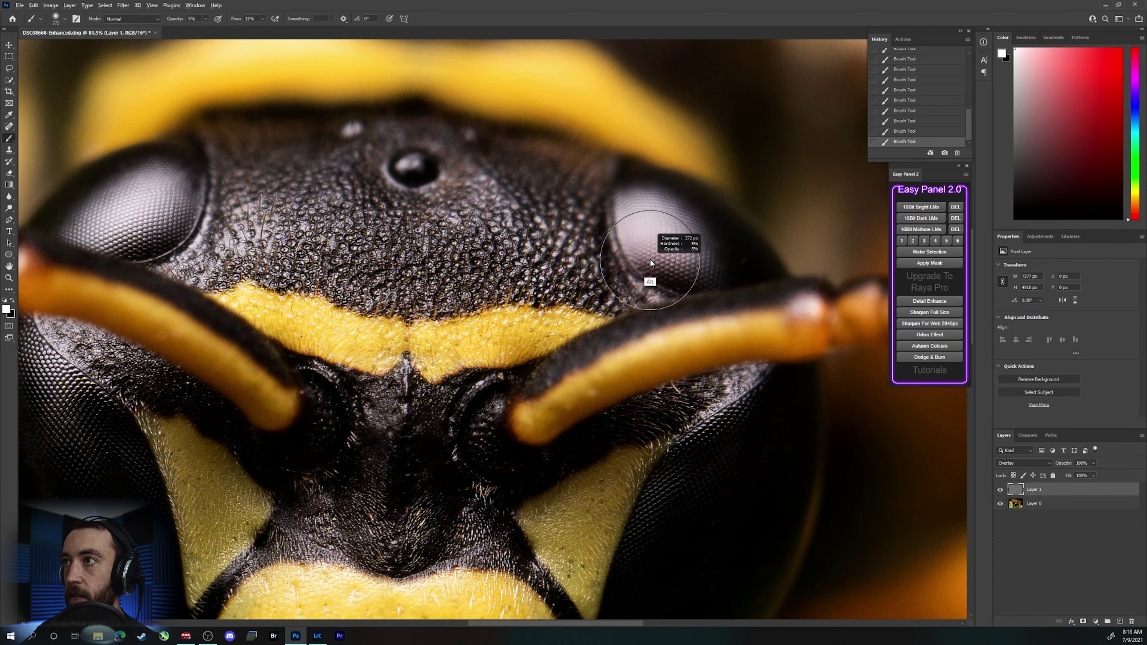
pyautogui.moveTo(650, 260); pyautogui.dragTo(610, 242)
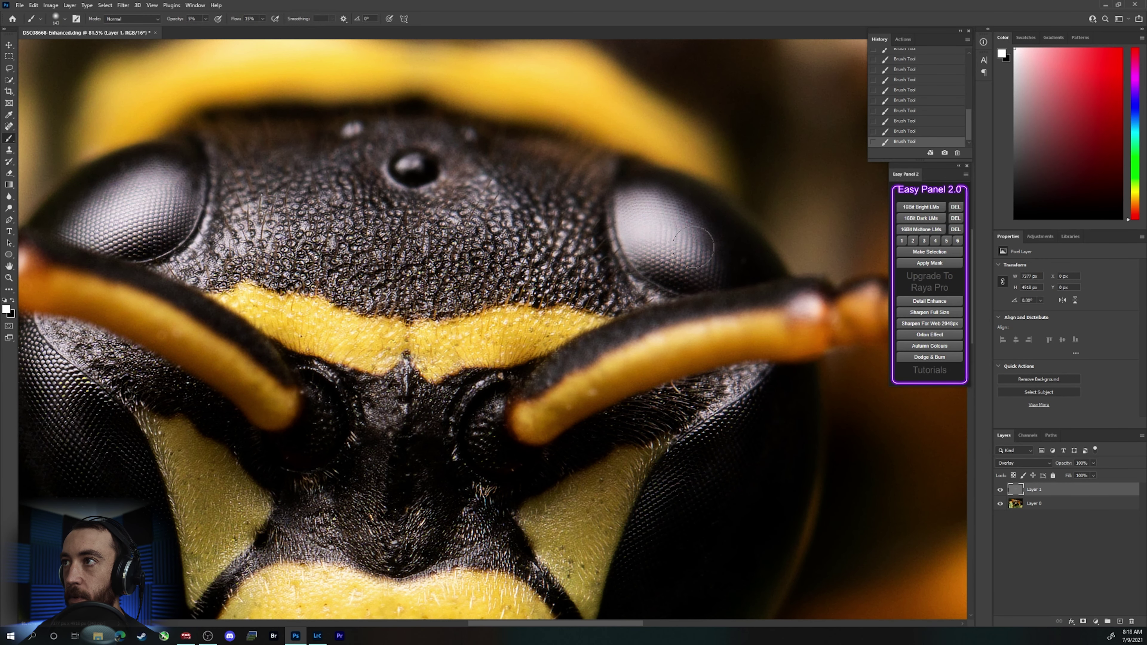
pyautogui.moveTo(693, 247)
pyautogui.mouseDown()
pyautogui.moveTo(647, 225)
pyautogui.moveTo(706, 262)
pyautogui.moveTo(679, 235)
pyautogui.moveTo(626, 239)
pyautogui.mouseUp()
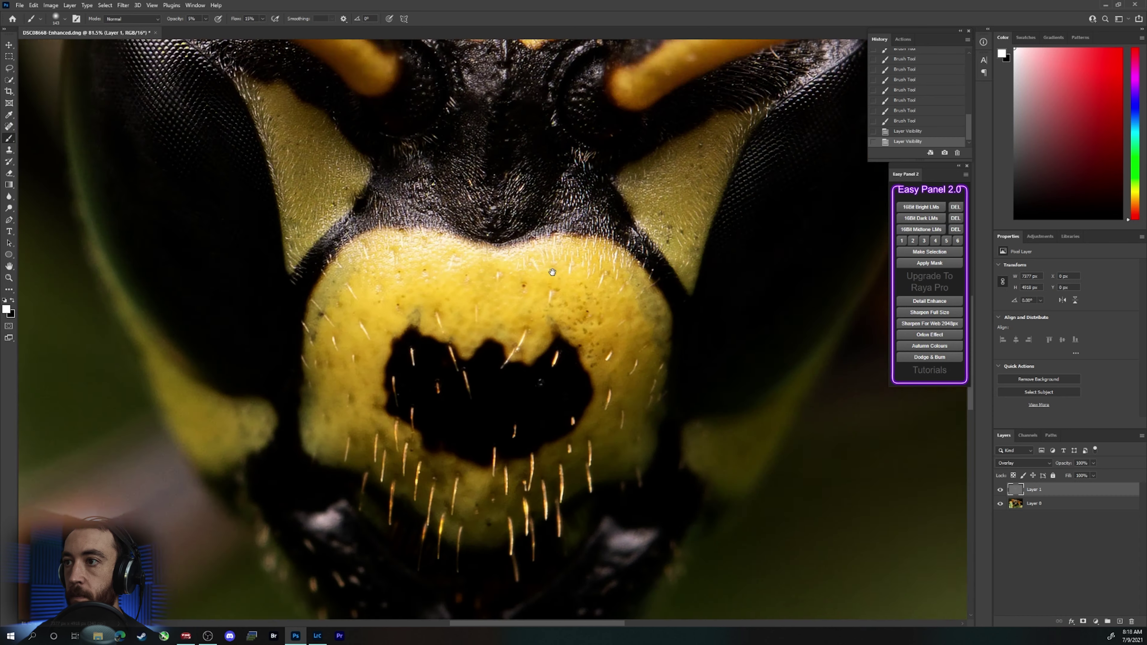
pyautogui.hotkey('ctrl', ',')
pyautogui.hotkey('ctrl', ',')
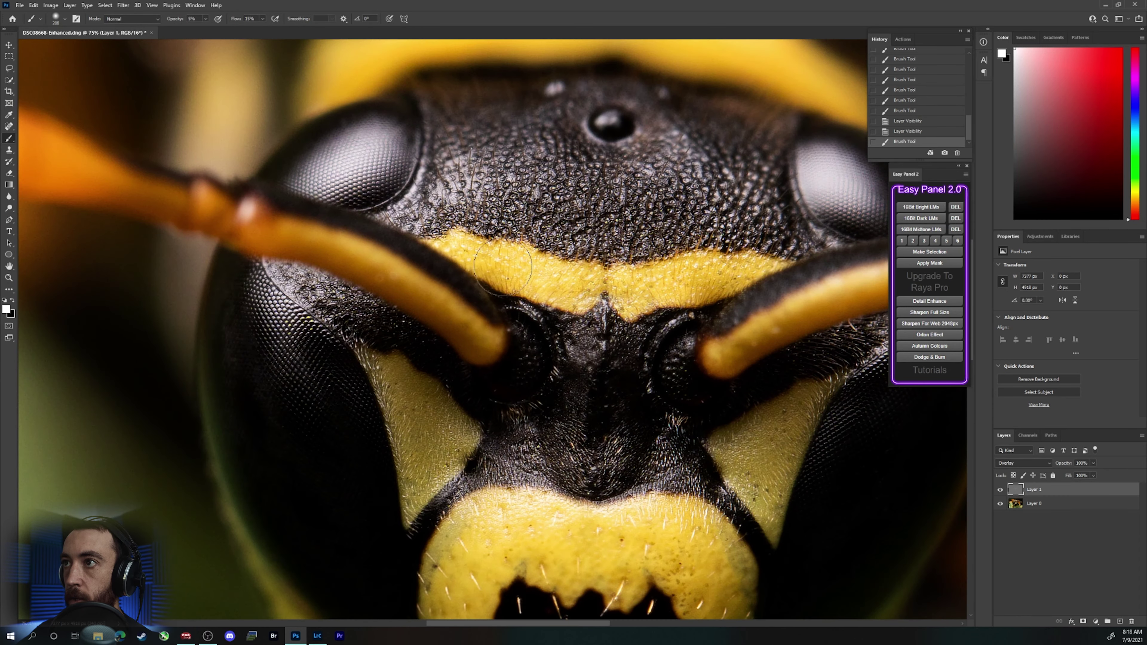
# Step: Darken the side edges and dark patch of the yellow face plate with a soft black brush, then compare the overlay layer off and on
pyautogui.moveTo(459, 583); pyautogui.dragTo(407, 198)
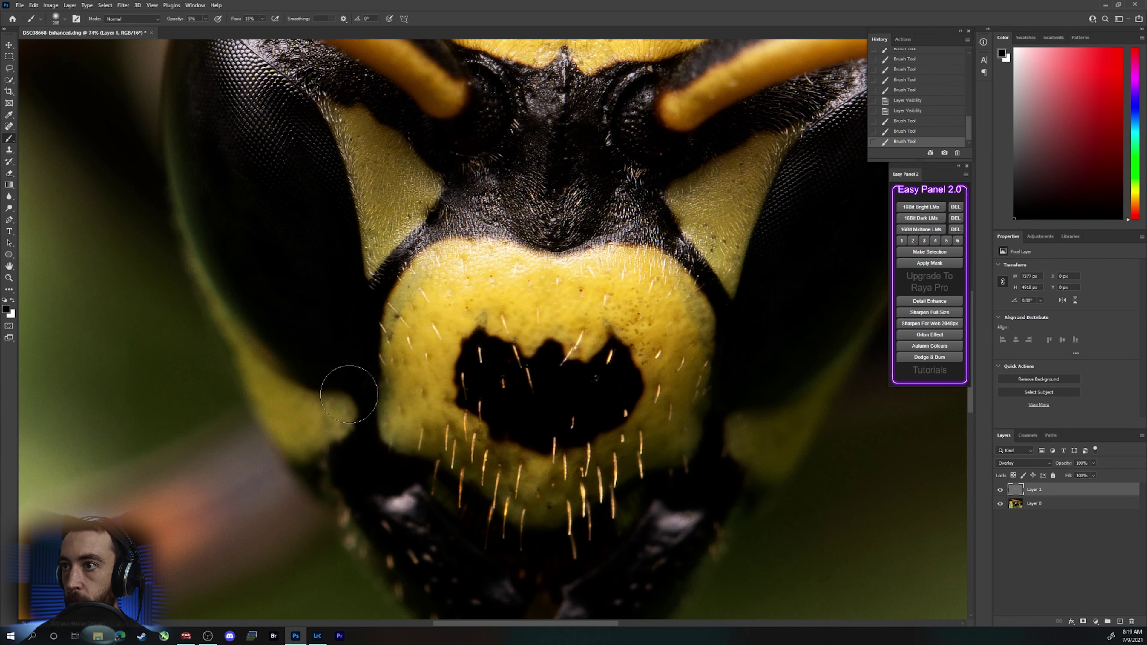
pyautogui.moveTo(350, 395)
pyautogui.mouseDown()
pyautogui.moveTo(610, 487)
pyautogui.moveTo(488, 378)
pyautogui.mouseUp()
pyautogui.moveTo(617, 418); pyautogui.dragTo(711, 417)
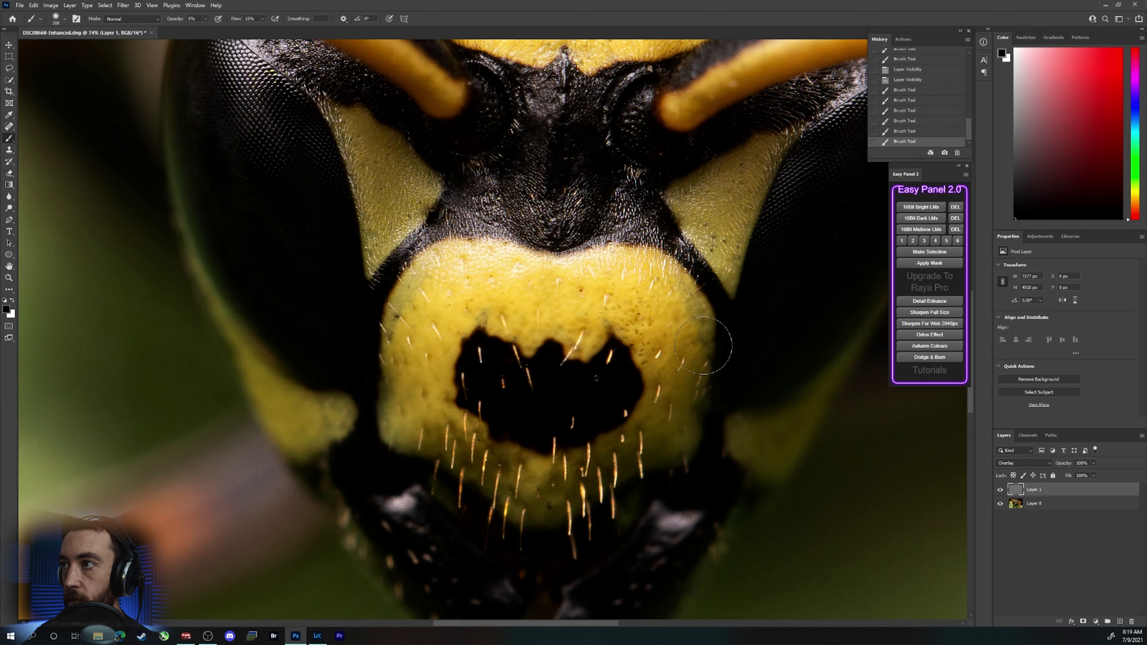
pyautogui.moveTo(703, 346)
pyautogui.mouseDown()
pyautogui.moveTo(701, 422)
pyautogui.moveTo(714, 422)
pyautogui.moveTo(701, 466)
pyautogui.mouseUp()
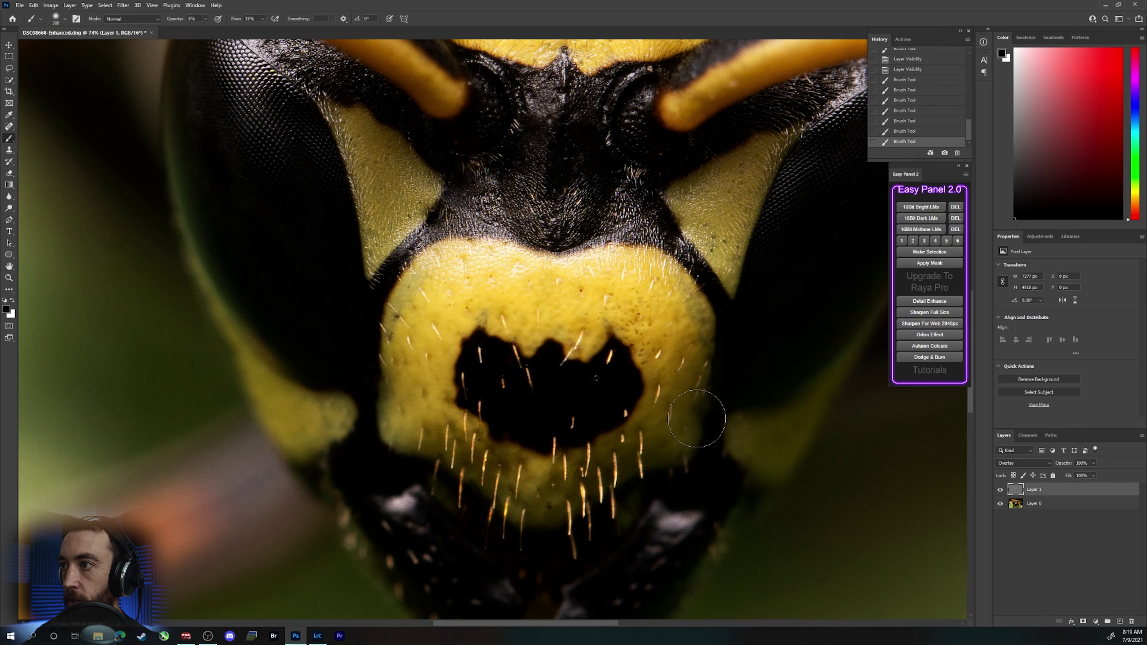
pyautogui.hotkey('ctrl', ',')
pyautogui.hotkey('ctrl', ',')
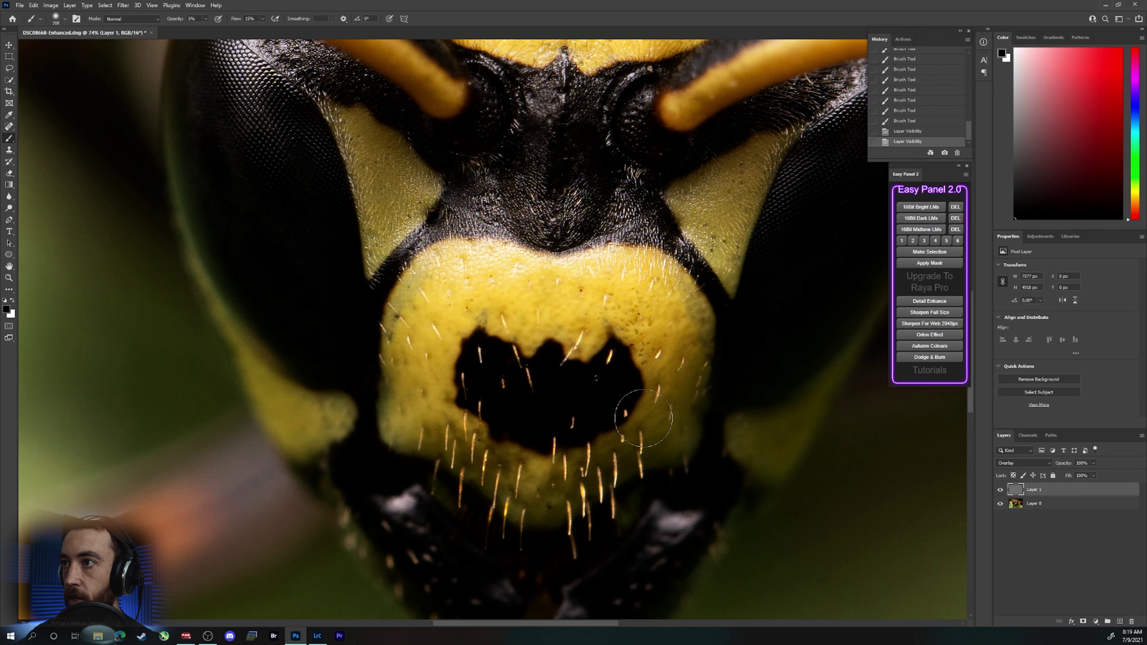
# Step: Burn the black areas between the antenna bases and above both yellow cheek triangles with soft black brush strokes
pyautogui.moveTo(544, 263); pyautogui.dragTo(467, 500)
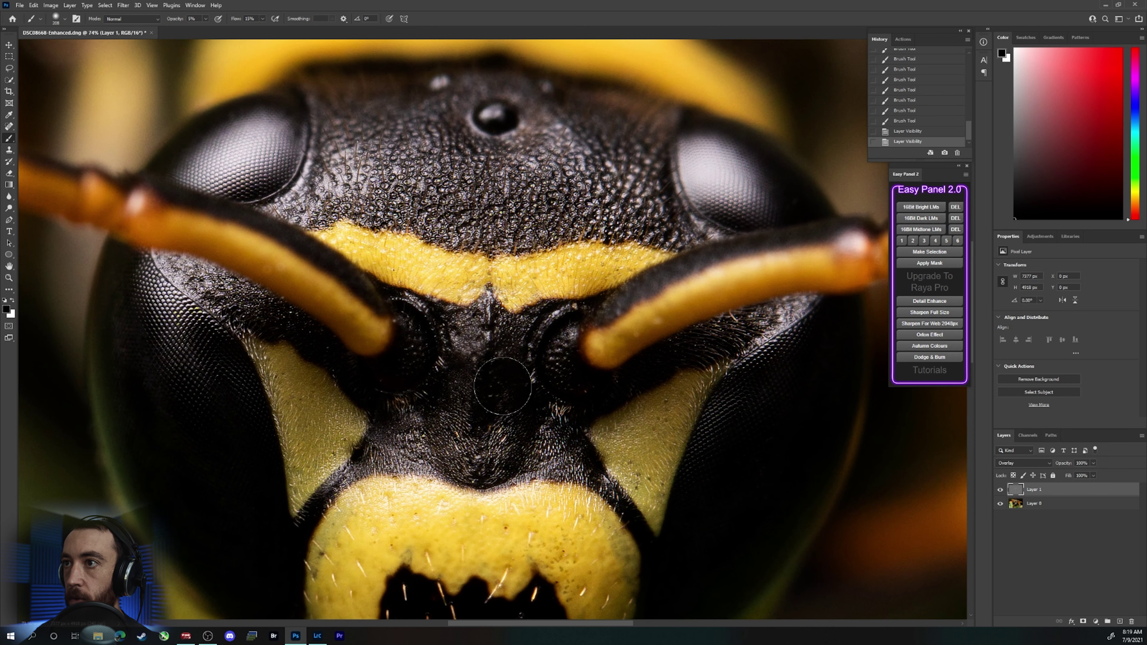
pyautogui.moveTo(502, 386); pyautogui.dragTo(470, 348)
pyautogui.moveTo(399, 384); pyautogui.dragTo(333, 379)
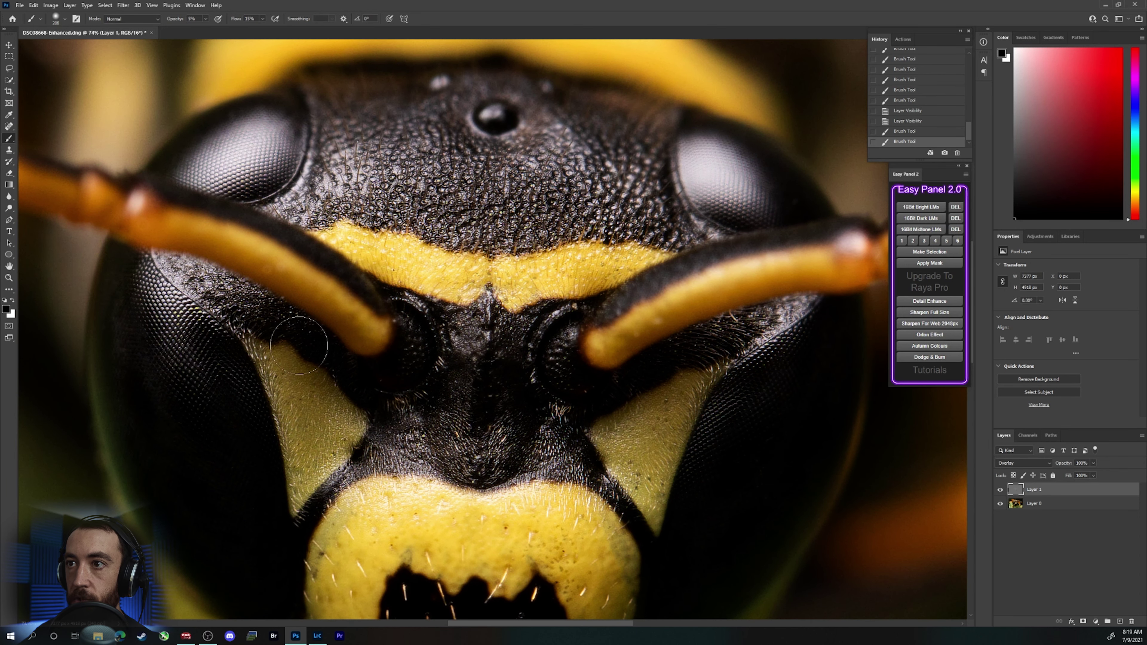
pyautogui.moveTo(299, 345)
pyautogui.mouseDown()
pyautogui.moveTo(355, 387)
pyautogui.moveTo(419, 392)
pyautogui.mouseUp()
pyautogui.moveTo(663, 393); pyautogui.dragTo(516, 364)
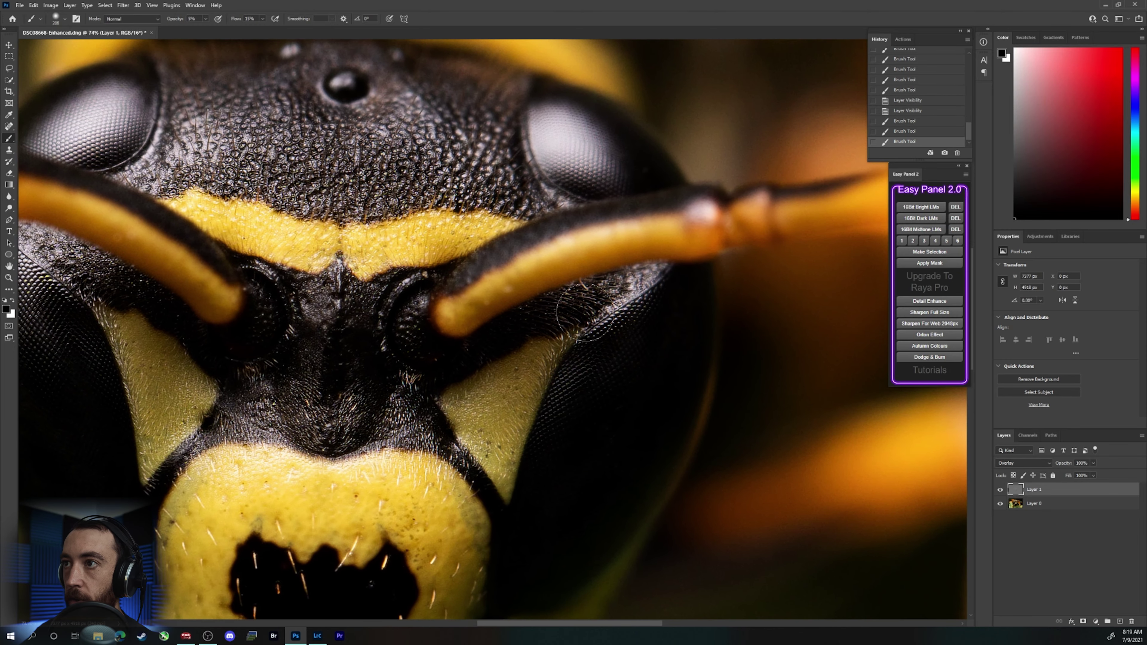
pyautogui.moveTo(585, 313)
pyautogui.mouseDown()
pyautogui.moveTo(469, 365)
pyautogui.moveTo(489, 357)
pyautogui.mouseUp()
# Step: Burn the outer edge and dark lower area of the left compound eye with a smaller soft black brush
pyautogui.moveTo(489, 358); pyautogui.dragTo(700, 501)
pyautogui.moveTo(332, 446)
pyautogui.mouseDown()
pyautogui.moveTo(588, 234)
pyautogui.moveTo(494, 274)
pyautogui.moveTo(357, 421)
pyautogui.mouseUp()
pyautogui.moveTo(289, 363); pyautogui.dragTo(457, 250)
pyautogui.moveTo(371, 312)
pyautogui.mouseDown()
pyautogui.moveTo(417, 328)
pyautogui.moveTo(402, 331)
pyautogui.mouseUp()
pyautogui.keyDown('alt'); pyautogui.rightClick(446, 376); pyautogui.keyUp('alt')
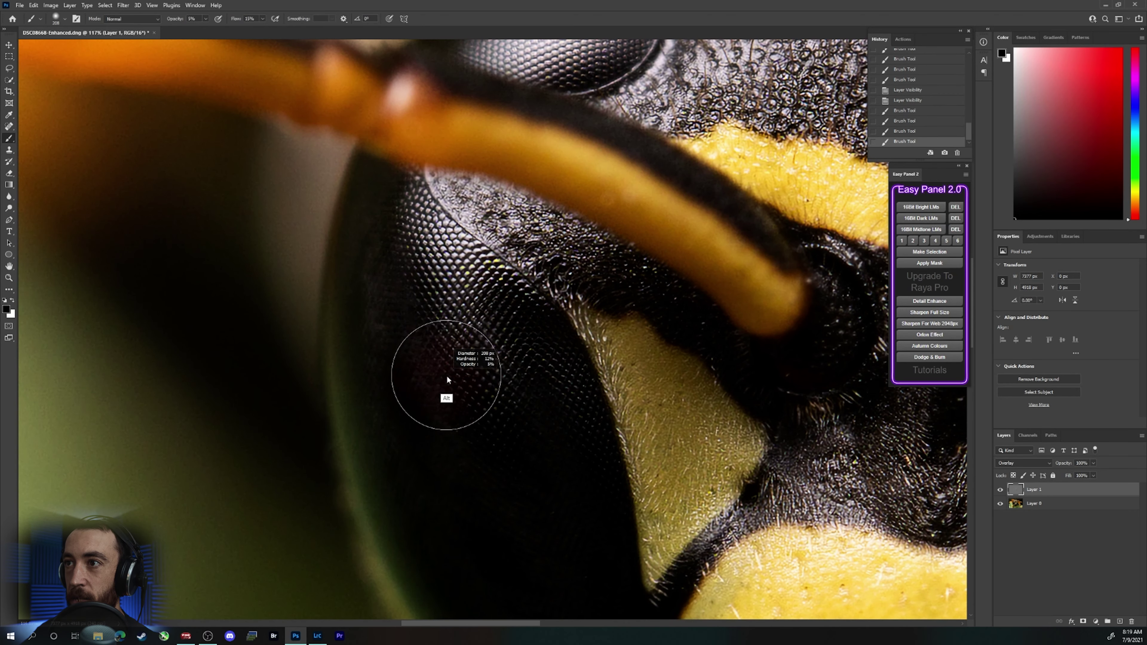
pyautogui.moveTo(447, 380); pyautogui.dragTo(414, 373)
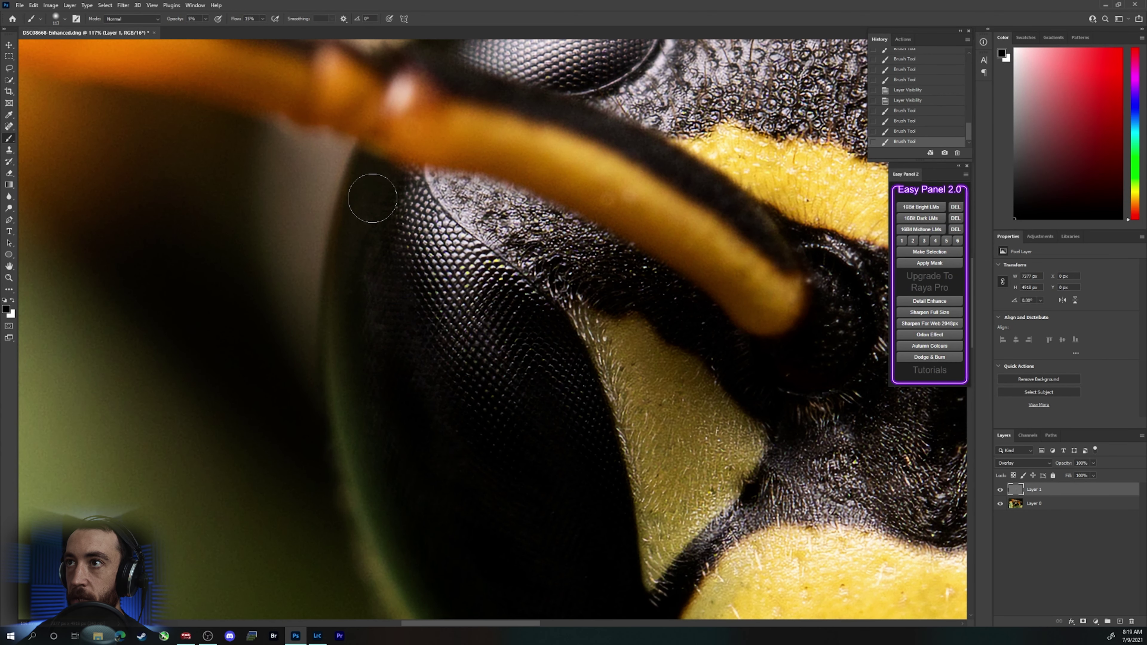
pyautogui.moveTo(373, 198); pyautogui.dragTo(371, 202)
pyautogui.moveTo(424, 418)
pyautogui.mouseDown()
pyautogui.moveTo(371, 256)
pyautogui.moveTo(380, 246)
pyautogui.mouseUp()
pyautogui.moveTo(503, 277)
pyautogui.mouseDown()
pyautogui.moveTo(477, 154)
pyautogui.moveTo(468, 404)
pyautogui.mouseUp()
pyautogui.moveTo(500, 416); pyautogui.dragTo(546, 412)
pyautogui.moveTo(372, 277)
pyautogui.mouseDown()
pyautogui.moveTo(538, 504)
pyautogui.moveTo(507, 334)
pyautogui.mouseUp()
# Step: Burn the dark area around the antenna sockets and the centre of the face with a resized black brush
pyautogui.moveTo(812, 294); pyautogui.dragTo(409, 332)
pyautogui.moveTo(883, 312); pyautogui.dragTo(479, 350)
pyautogui.moveTo(612, 113); pyautogui.dragTo(451, 361)
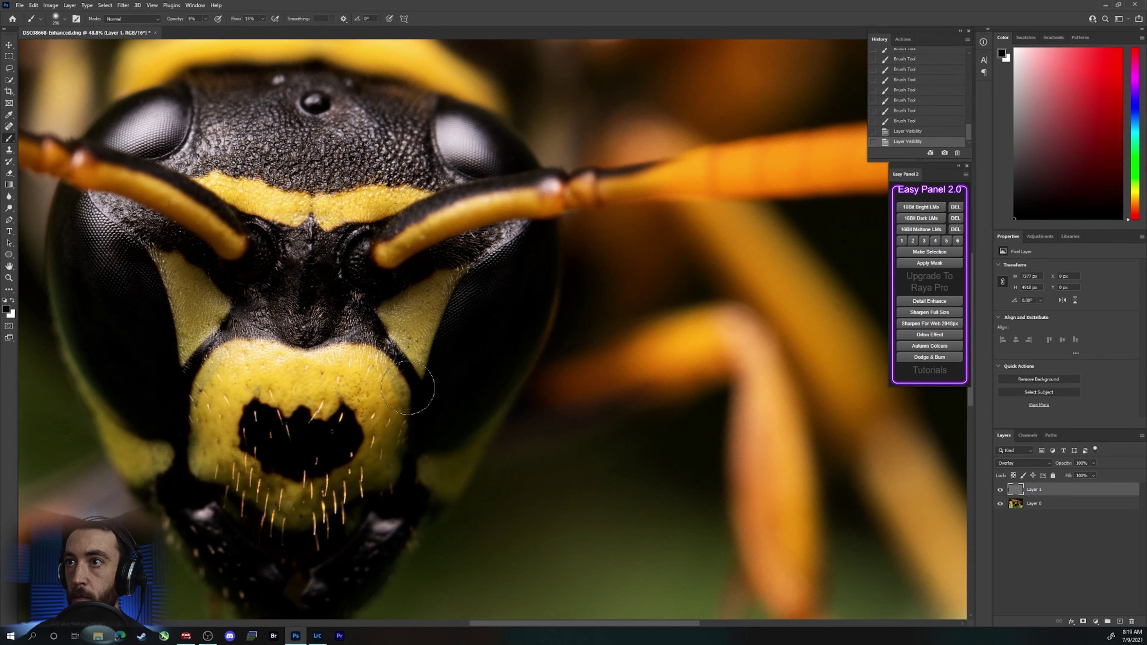
pyautogui.moveTo(303, 298); pyautogui.dragTo(542, 378)
pyautogui.press('z')
pyautogui.moveTo(542, 378); pyautogui.dragTo(645, 378)
pyautogui.press('b')
pyautogui.moveTo(645, 313); pyautogui.dragTo(608, 313)
pyautogui.moveTo(656, 254)
pyautogui.mouseDown()
pyautogui.moveTo(650, 331)
pyautogui.moveTo(555, 296)
pyautogui.mouseUp()
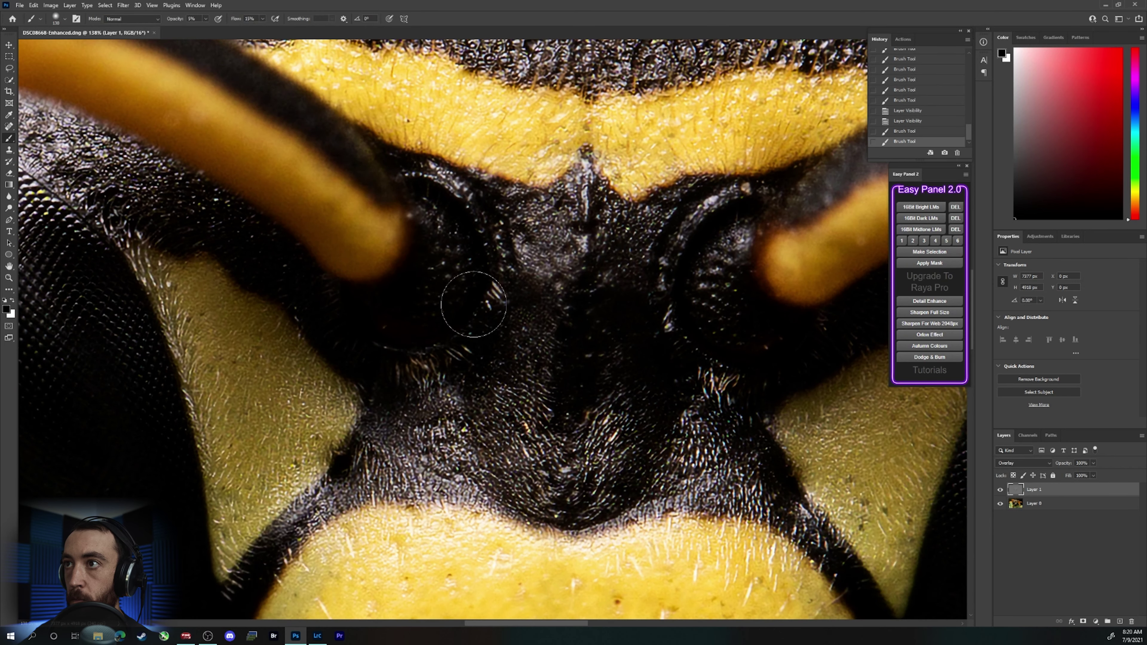
pyautogui.moveTo(474, 305); pyautogui.dragTo(445, 215)
# Step: Burn the background around the photo's outer edges with a very large soft black brush, raising its opacity to 7%
pyautogui.press('z')
pyautogui.moveTo(446, 215); pyautogui.dragTo(329, 215)
pyautogui.press('b')
pyautogui.moveTo(568, 482)
pyautogui.mouseDown()
pyautogui.moveTo(740, 474)
pyautogui.moveTo(715, 474)
pyautogui.mouseUp()
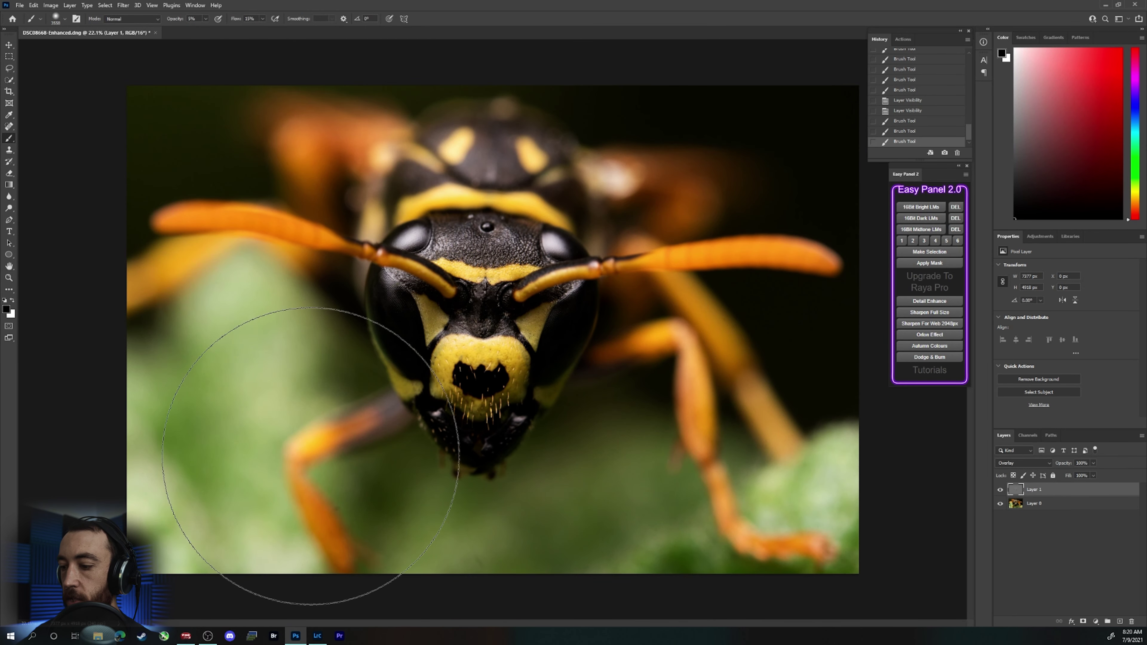
pyautogui.press('z')
pyautogui.moveTo(486, 226); pyautogui.dragTo(443, 225)
pyautogui.press('b')
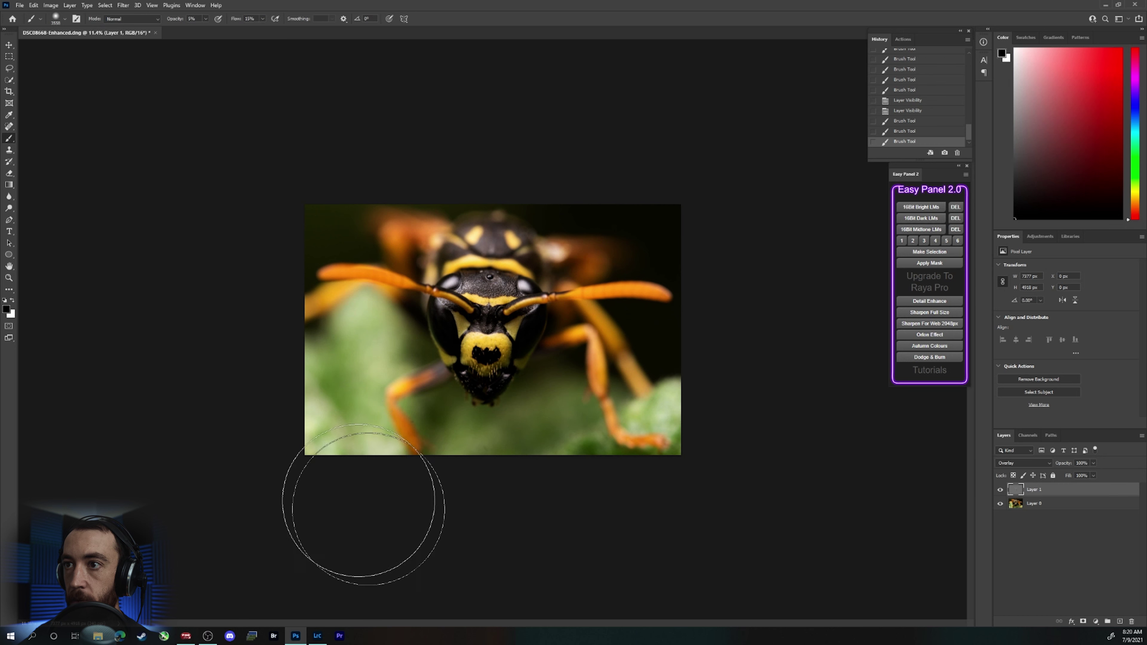
pyautogui.moveTo(358, 500); pyautogui.dragTo(289, 382)
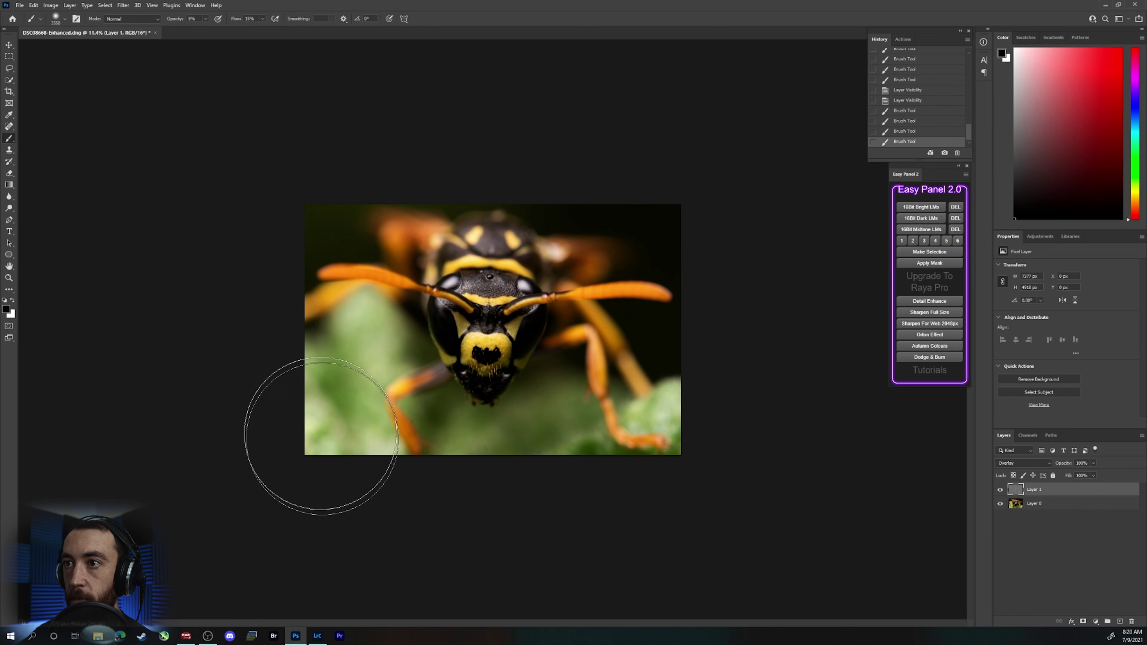
pyautogui.moveTo(321, 436)
pyautogui.mouseDown()
pyautogui.moveTo(453, 484)
pyautogui.moveTo(729, 449)
pyautogui.moveTo(644, 472)
pyautogui.moveTo(695, 323)
pyautogui.moveTo(697, 262)
pyautogui.moveTo(666, 205)
pyautogui.mouseUp()
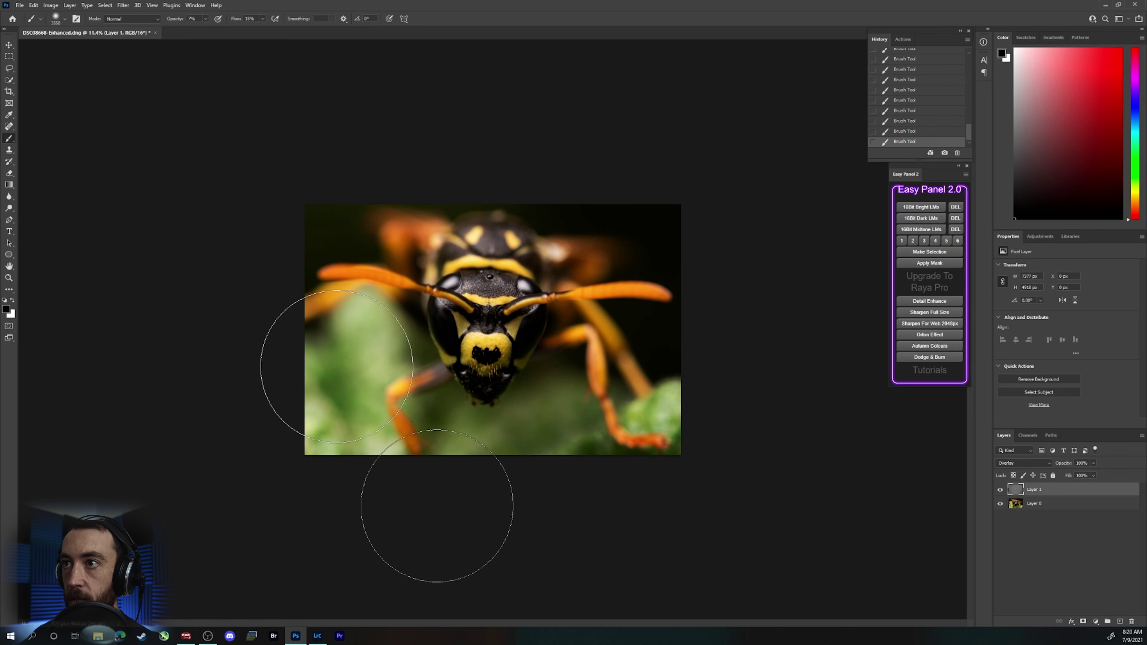
pyautogui.moveTo(336, 366)
pyautogui.mouseDown()
pyautogui.moveTo(302, 395)
pyautogui.moveTo(322, 428)
pyautogui.mouseUp()
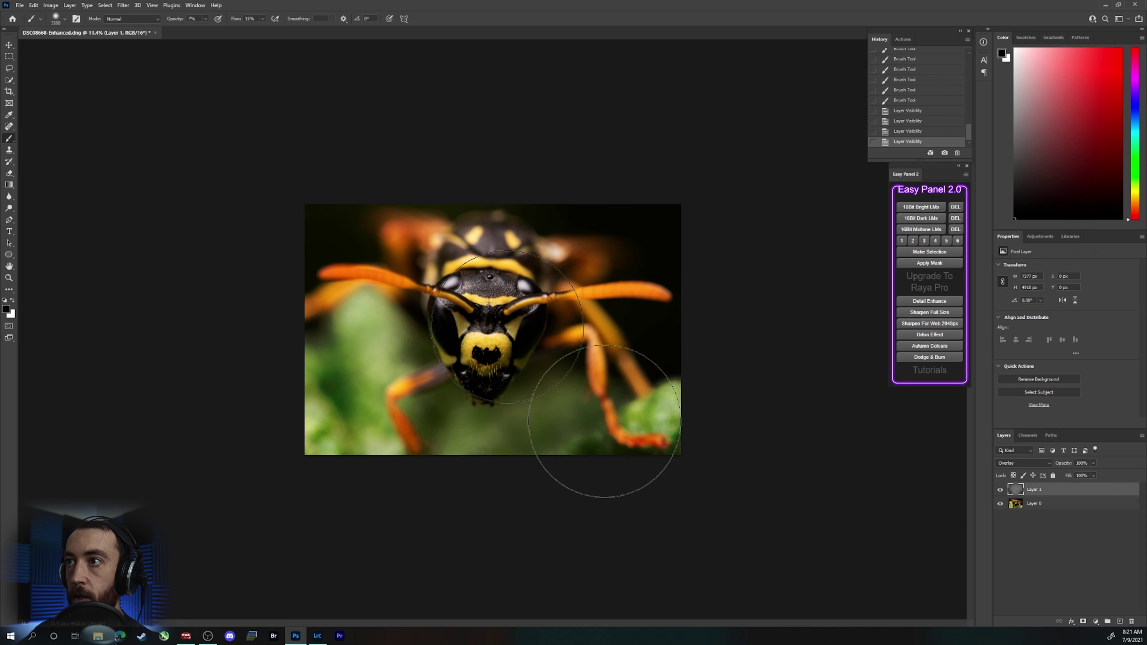
# Step: Brighten the wasp's head with an even larger soft white brush and compare the overlay layer hidden and shown
pyautogui.moveTo(507, 327); pyautogui.dragTo(528, 332)
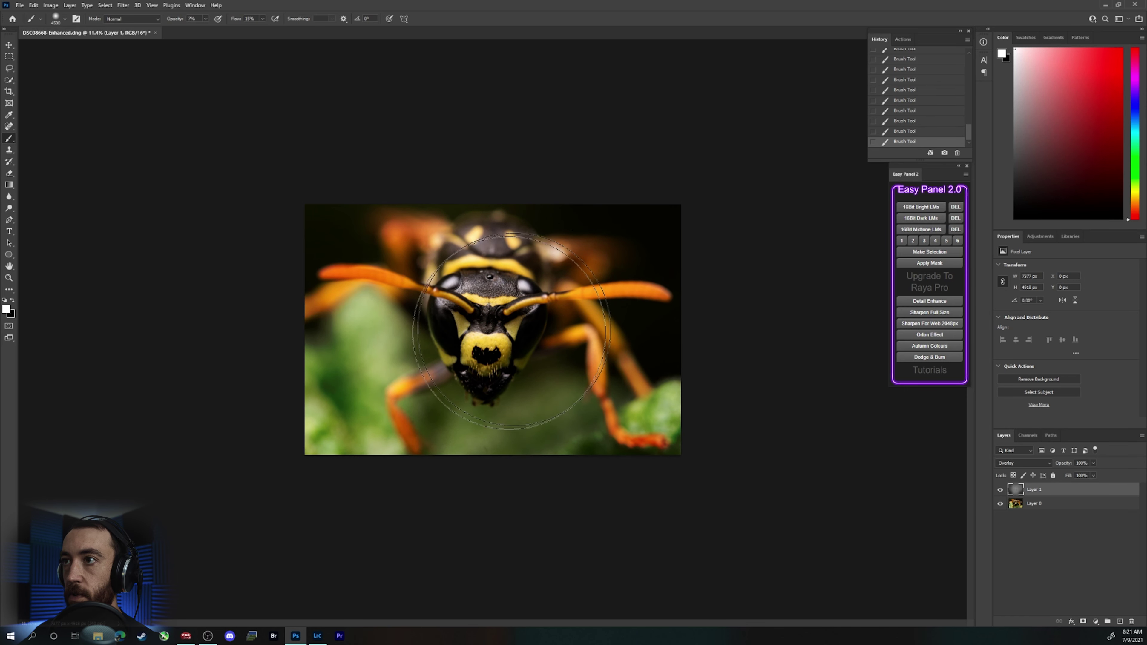
pyautogui.scroll(2, 492, 333)
pyautogui.hotkey('ctrl', ',')
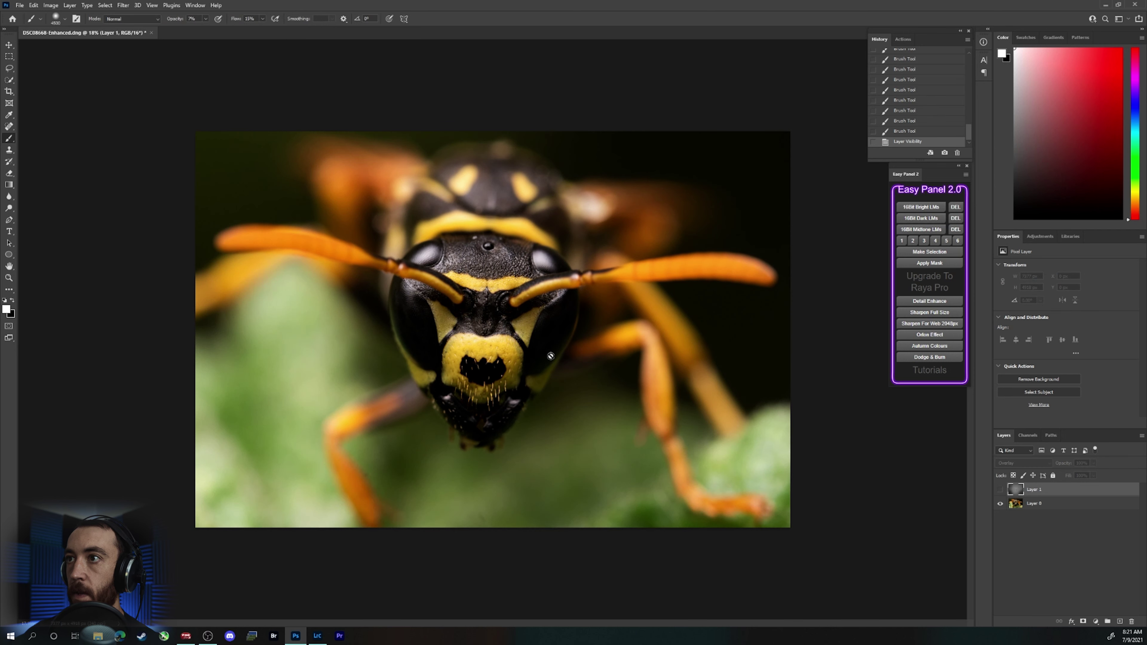
pyautogui.hotkey('ctrl', ',')
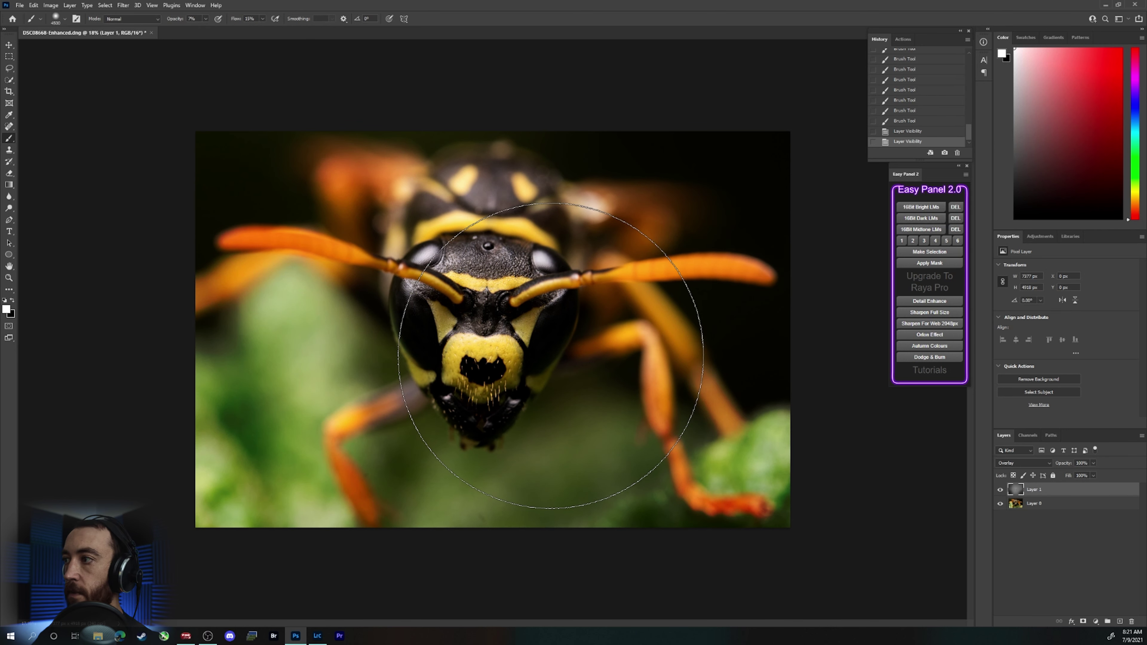
# Step: Merge the overlay layer with the photo layer and set Contrast to +5 in the Camera Raw filter
pyautogui.rightClick(1037, 505)
pyautogui.click(1052, 419)
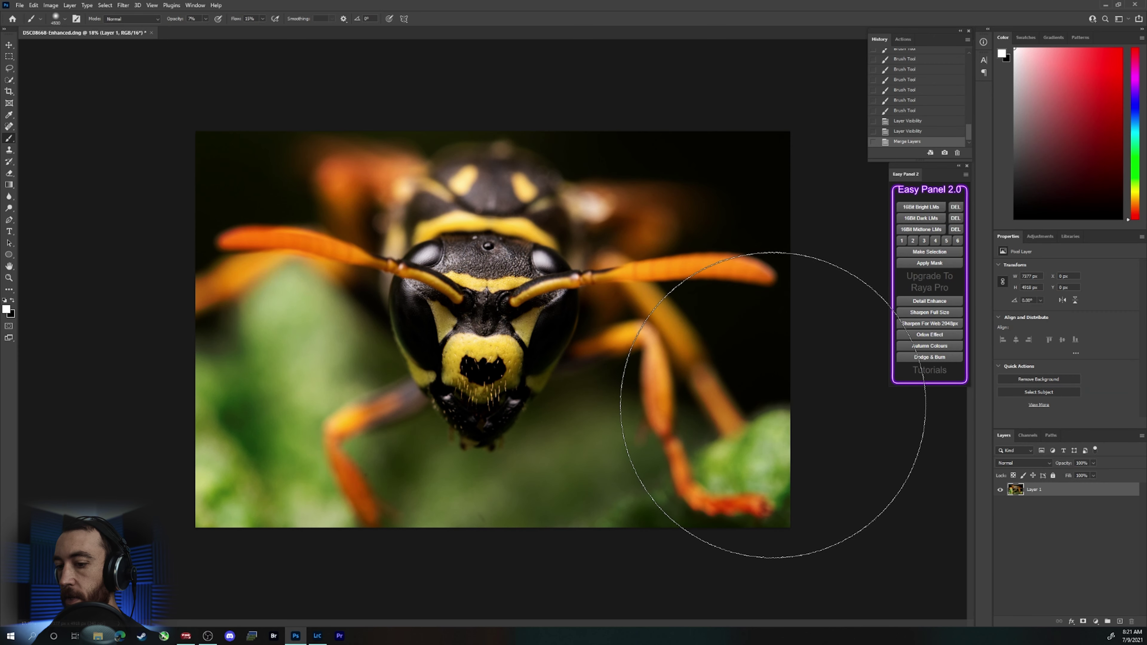
pyautogui.click(129, 7)
pyautogui.click(162, 76)
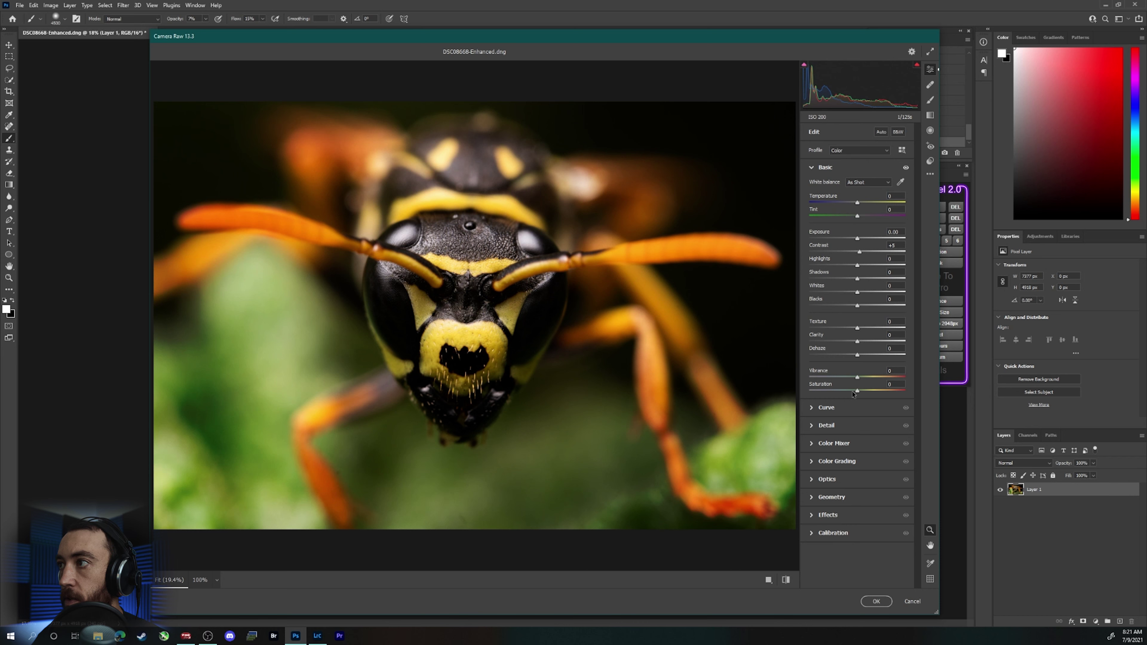
# Step: In the Color Mixer, set saturation to +18 for yellows and +11 for greens, and set the greens hue to +44
pyautogui.click(809, 445)
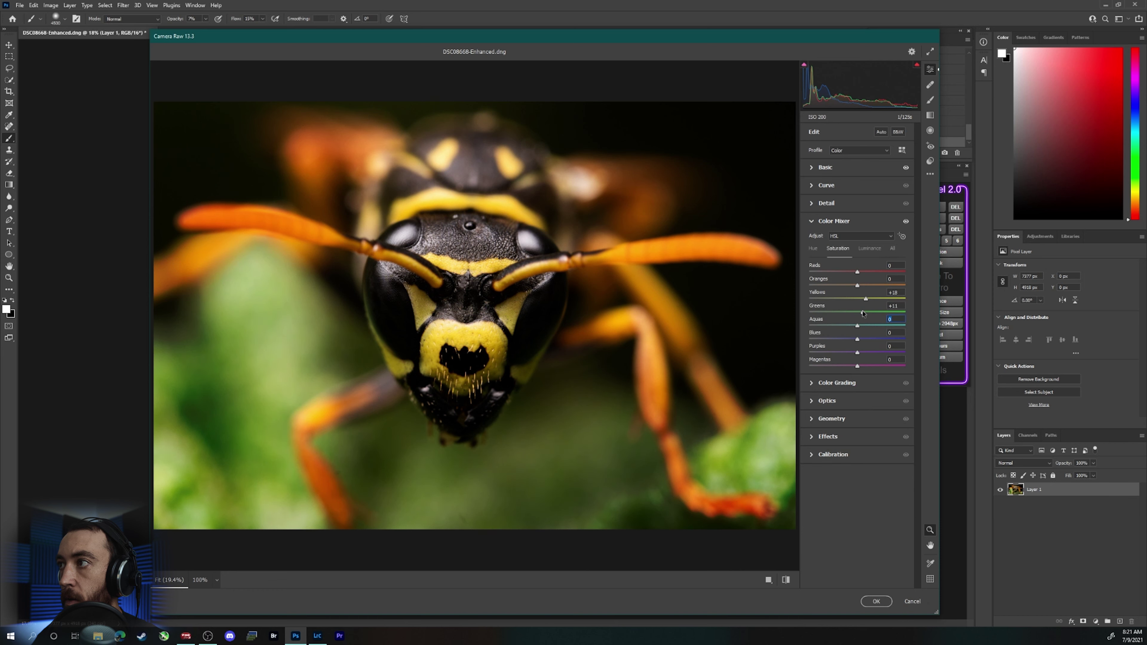
pyautogui.click(814, 249)
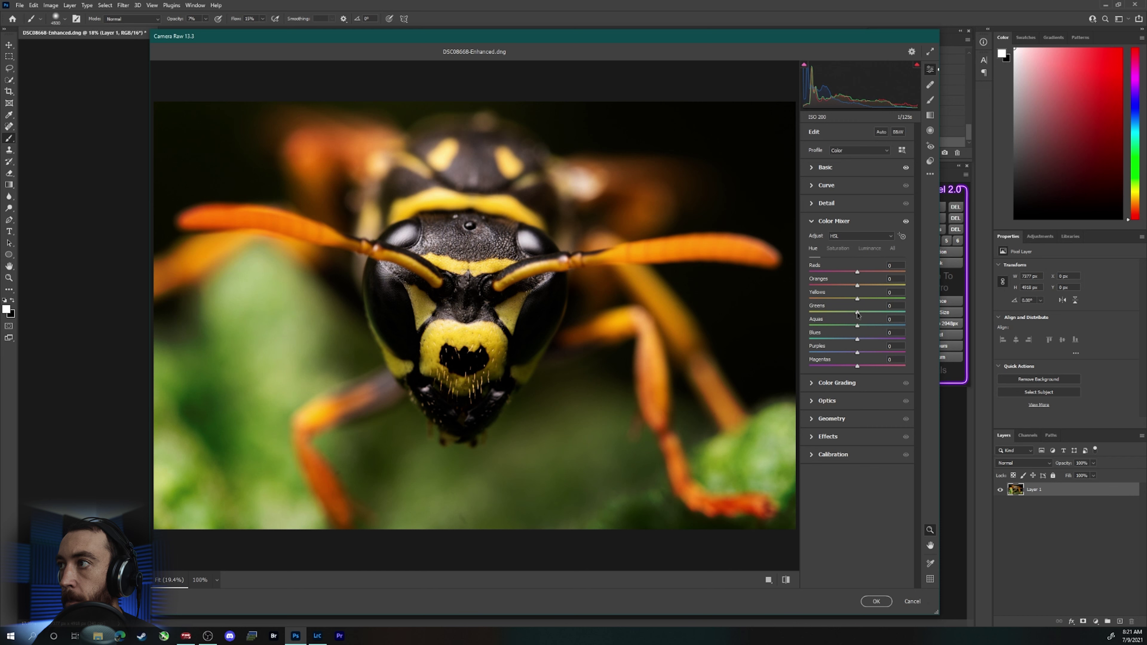
pyautogui.moveTo(875, 312); pyautogui.dragTo(878, 315)
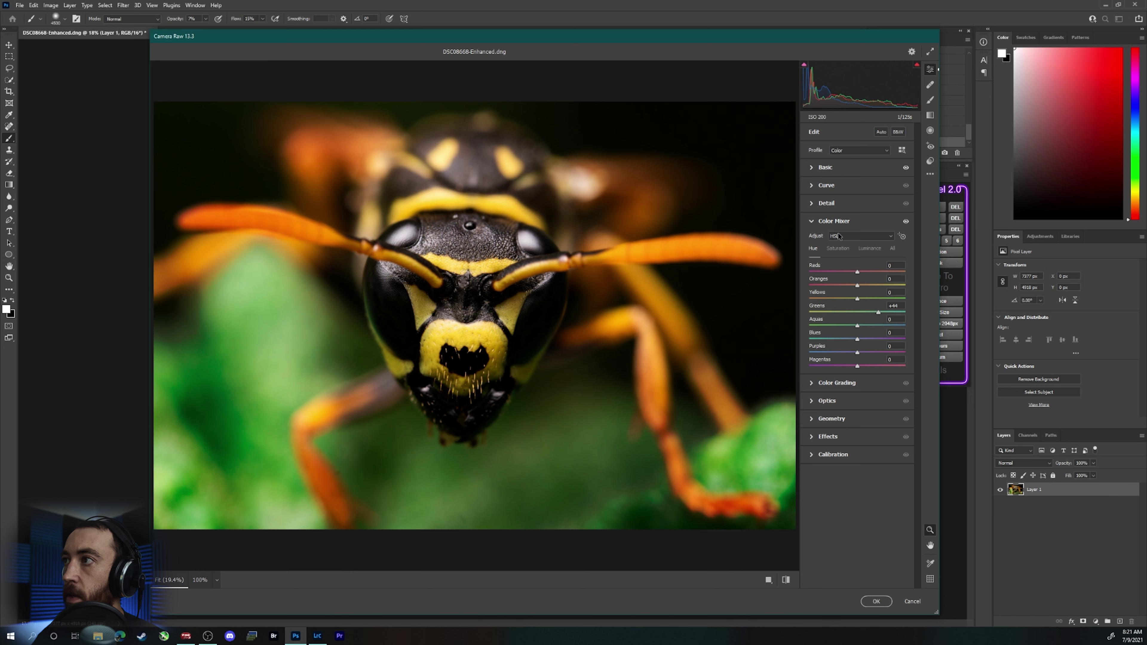
# Step: Try greens saturation at -21 and +7, check the blurred background at 100%, and return greens saturation to 0
pyautogui.click(841, 248)
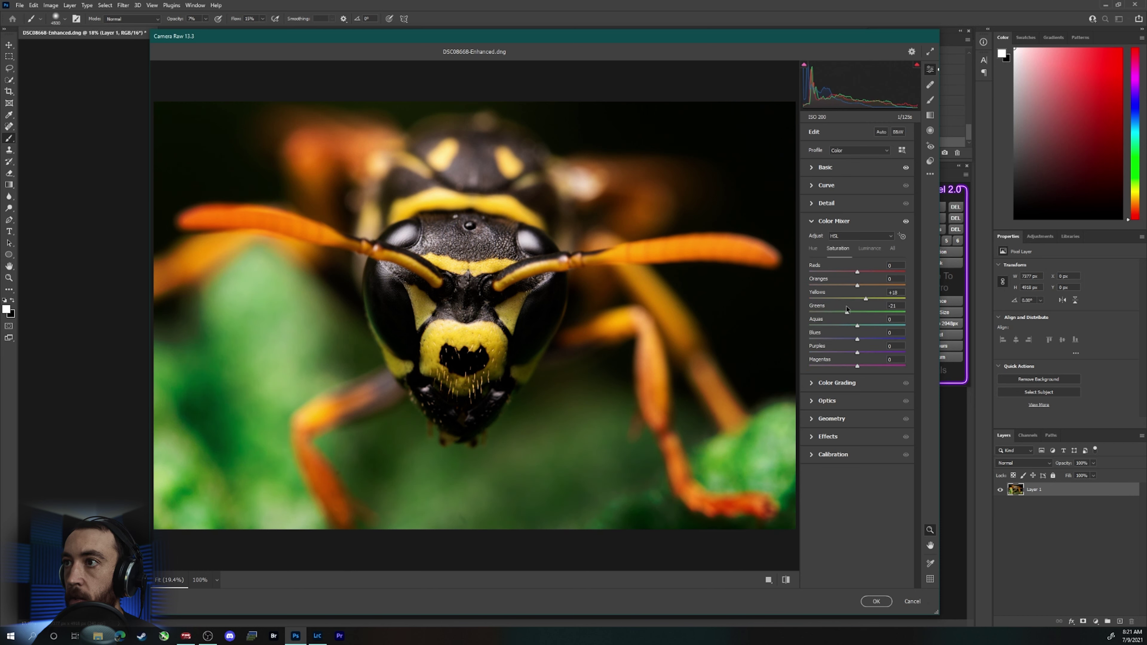
pyautogui.click(859, 249)
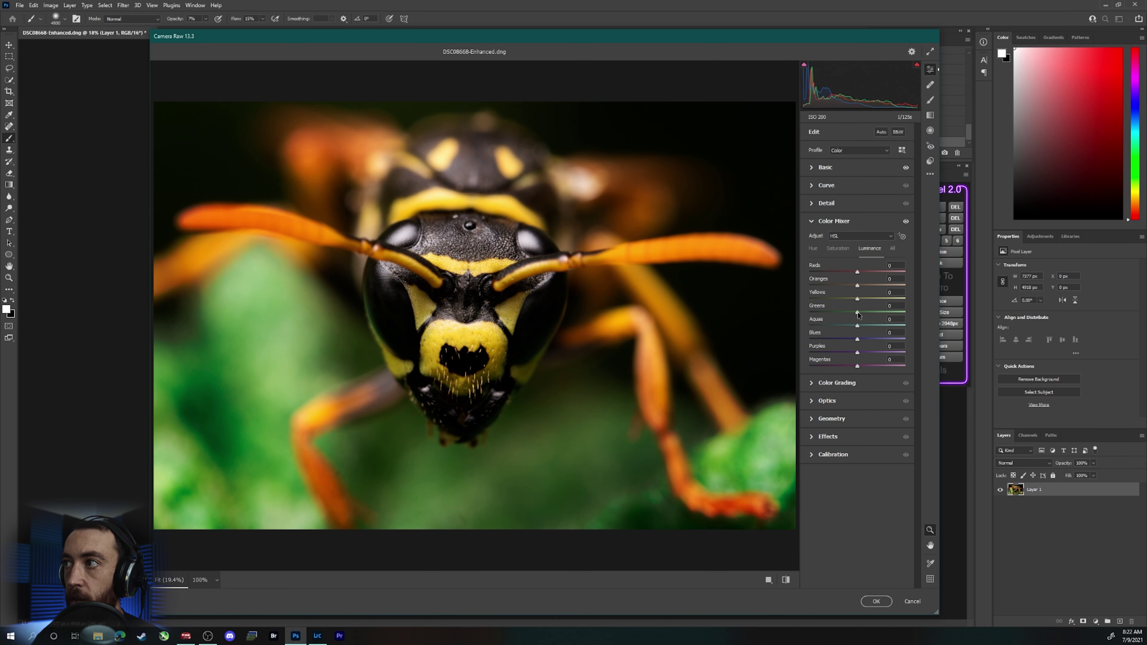
pyautogui.click(303, 467)
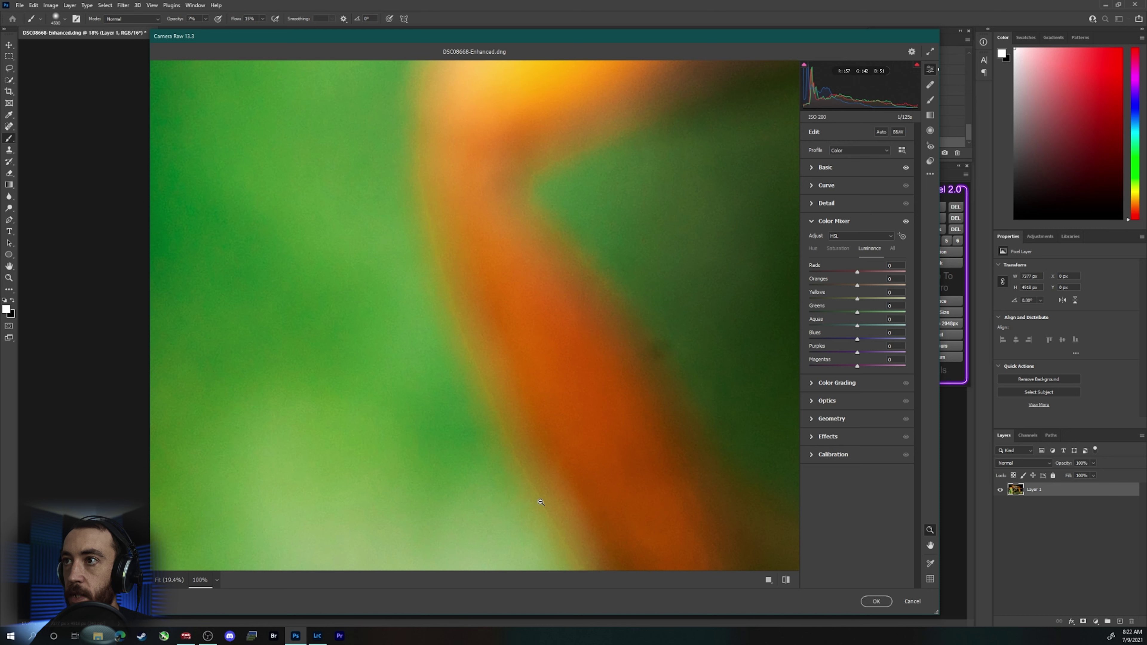
pyautogui.click(837, 249)
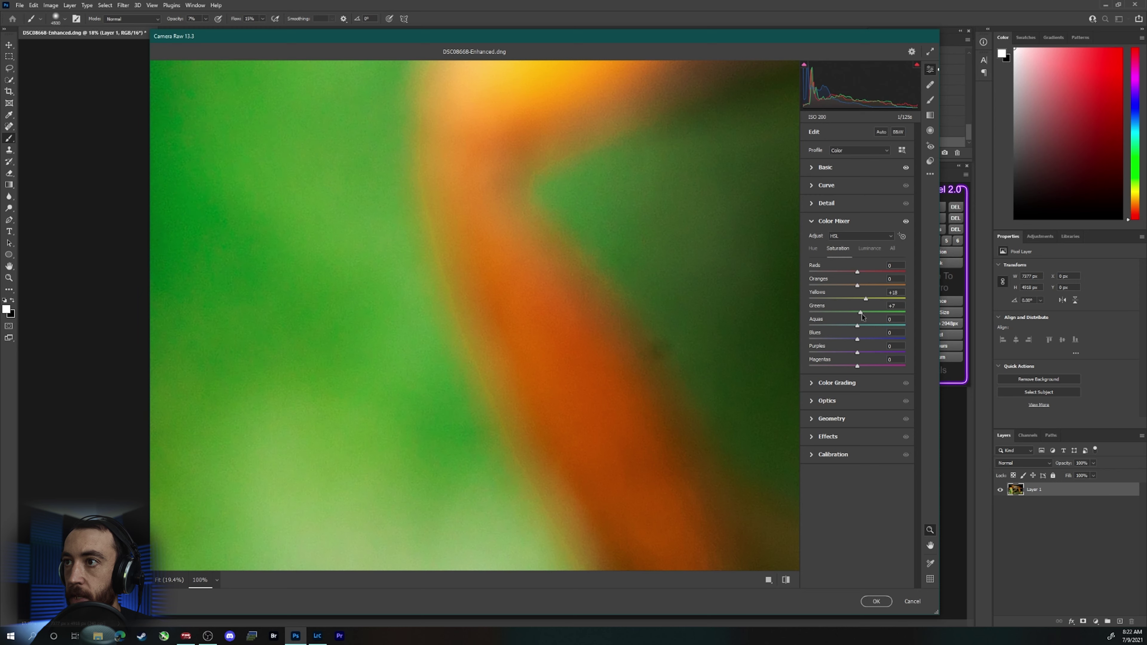
pyautogui.click(728, 324)
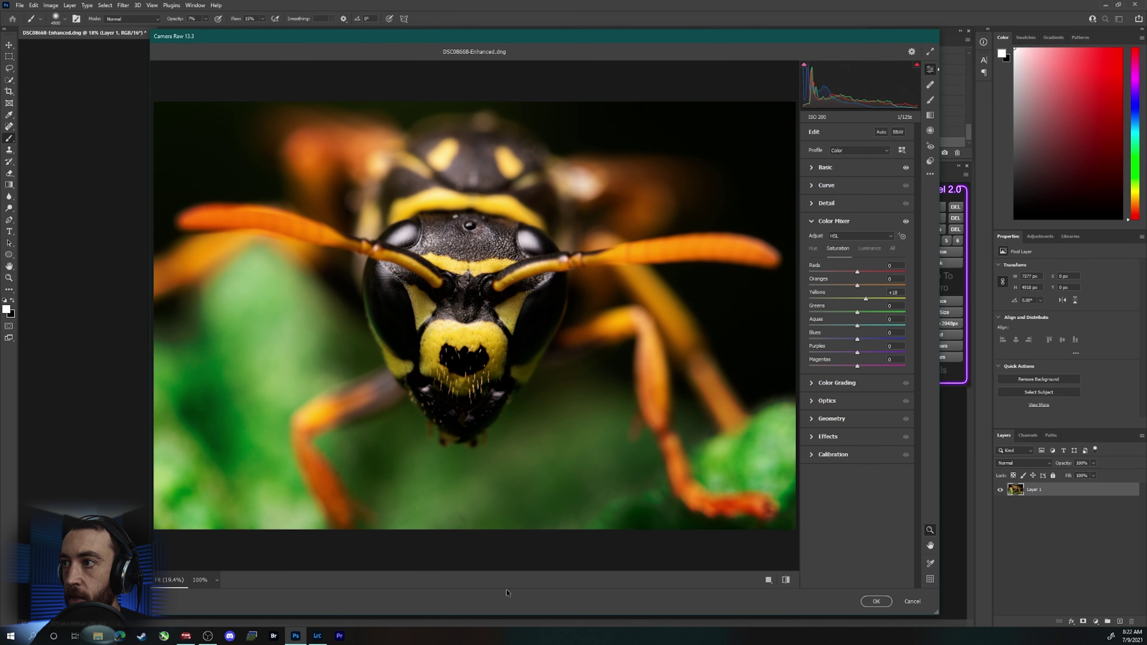
# Step: In the Color Mixer, set the greens luminance to -5 and try the oranges saturation at -13
pyautogui.click(866, 249)
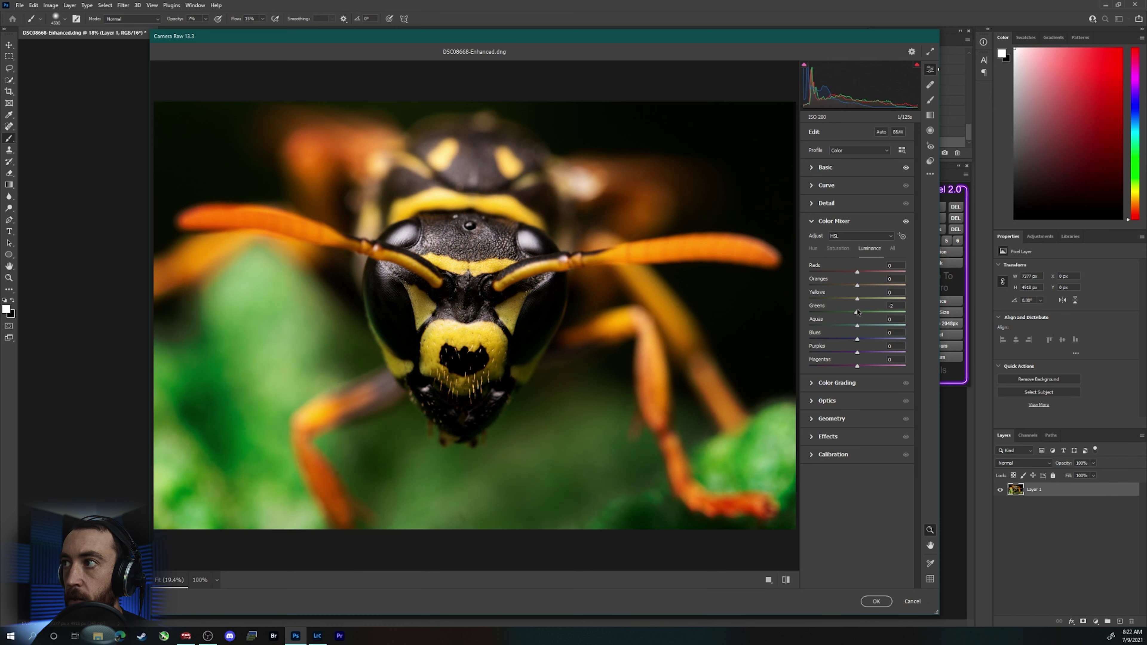
pyautogui.click(837, 248)
pyautogui.moveTo(857, 298); pyautogui.dragTo(886, 311)
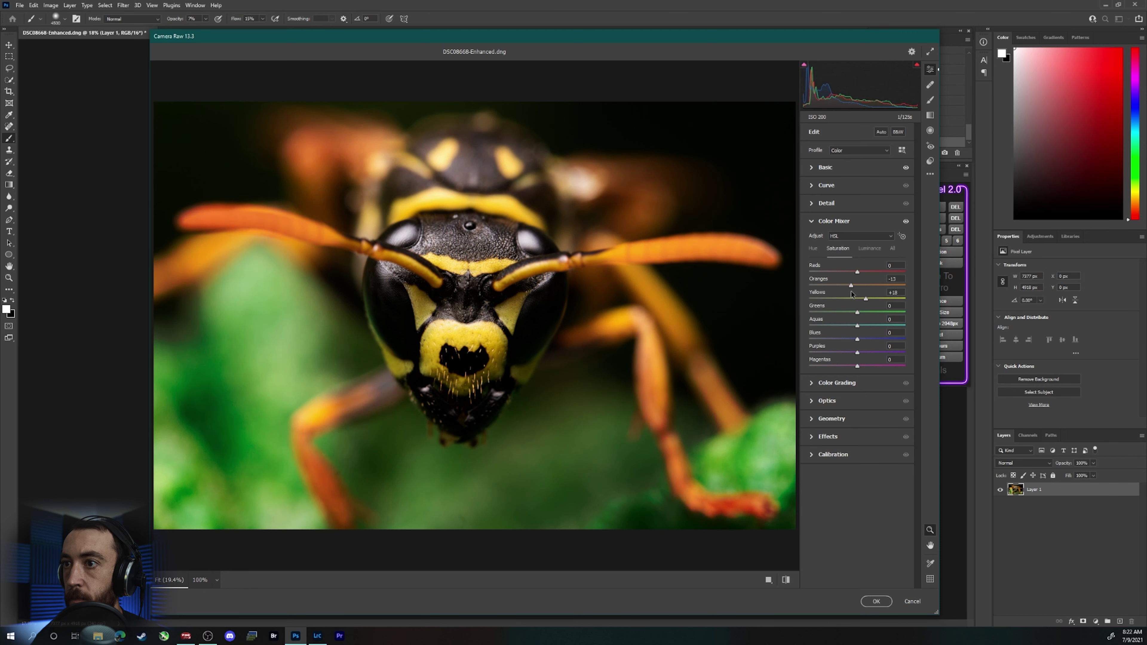
# Step: Set the oranges hue to +17 and the oranges saturation to +25 in the Color Mixer
pyautogui.click(813, 250)
pyautogui.moveTo(857, 285)
pyautogui.mouseDown()
pyautogui.moveTo(831, 286)
pyautogui.moveTo(868, 294)
pyautogui.mouseUp()
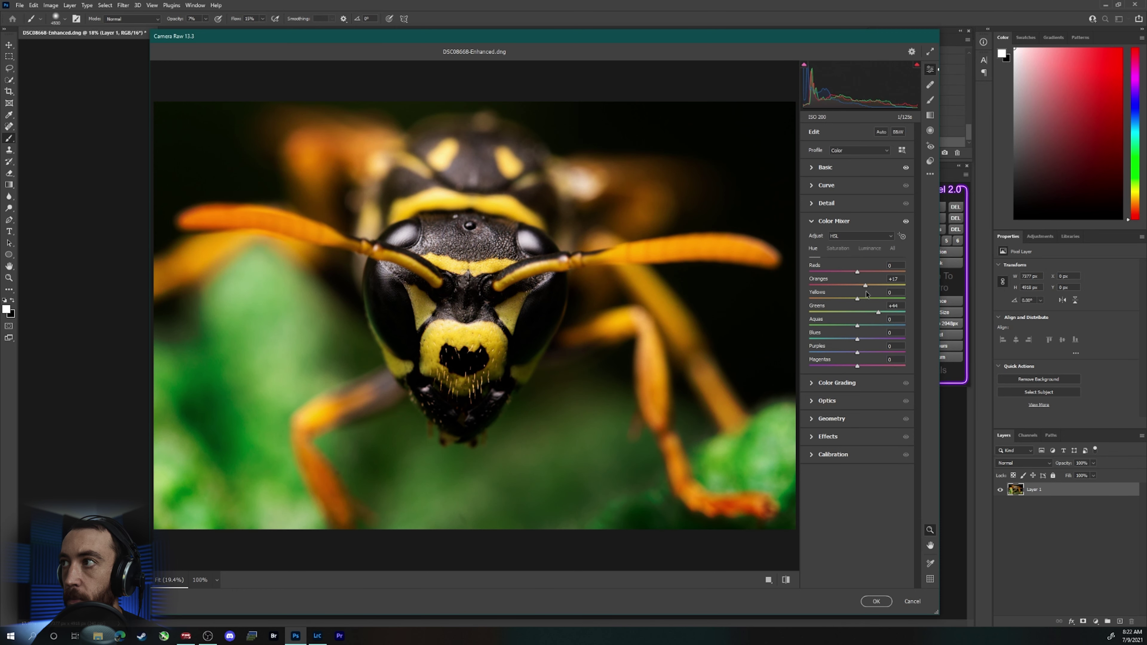
pyautogui.click(839, 249)
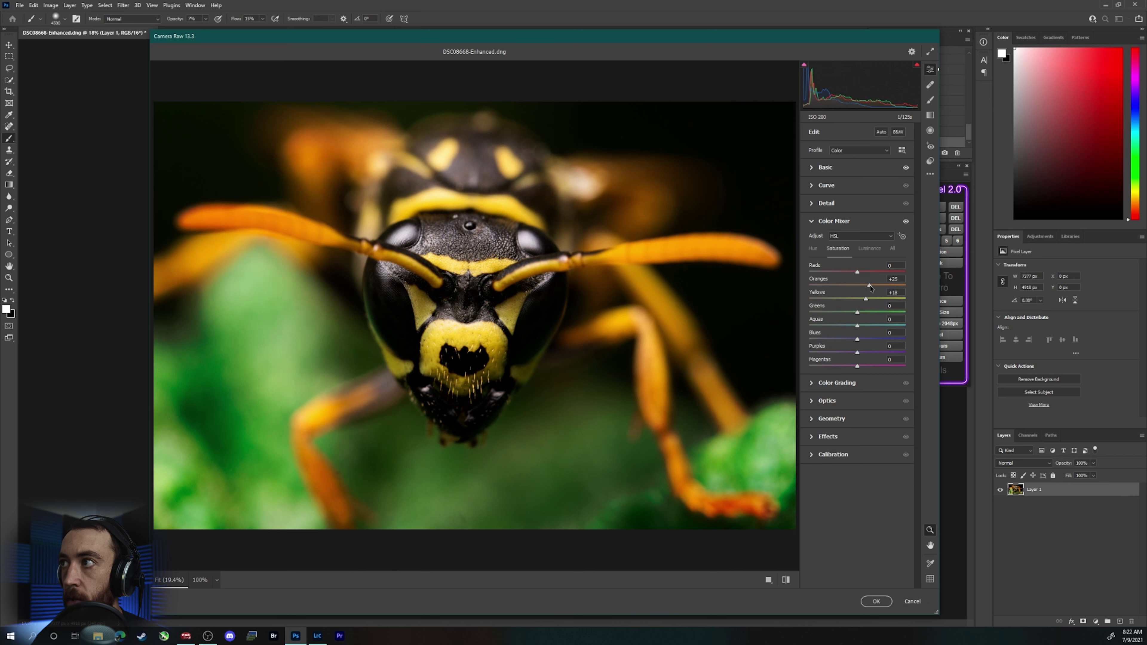
# Step: Try the oranges luminance at -7, return it to 0, check the blurred leg at 100%, and apply the Camera Raw filter
pyautogui.click(869, 248)
pyautogui.moveTo(857, 285); pyautogui.dragTo(851, 284)
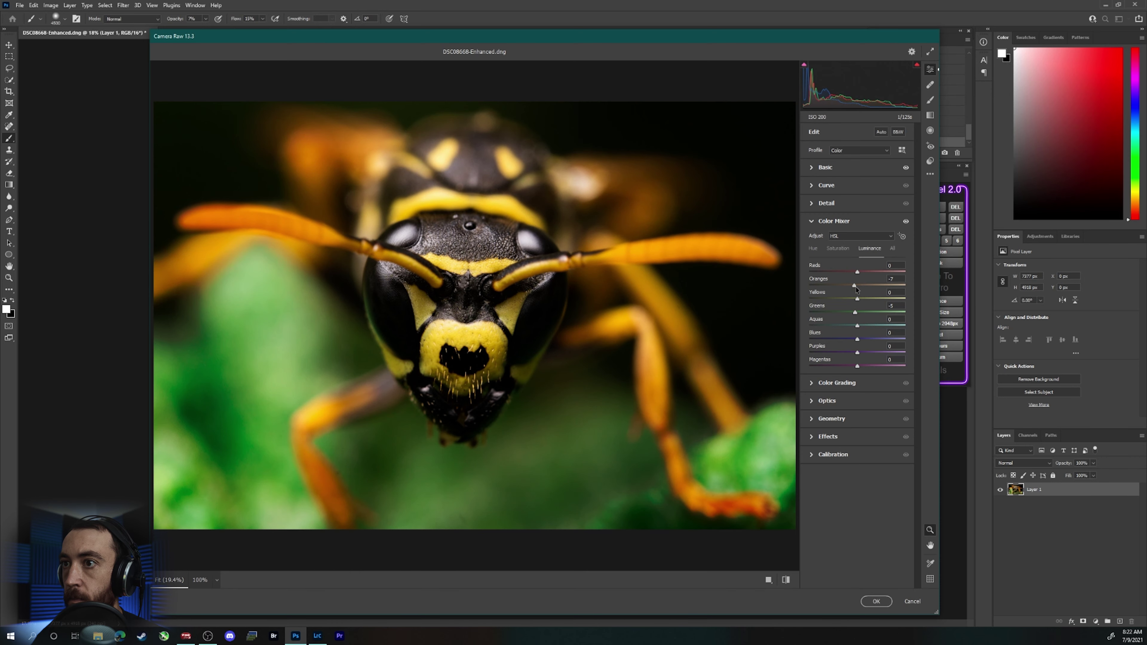
pyautogui.click(325, 490)
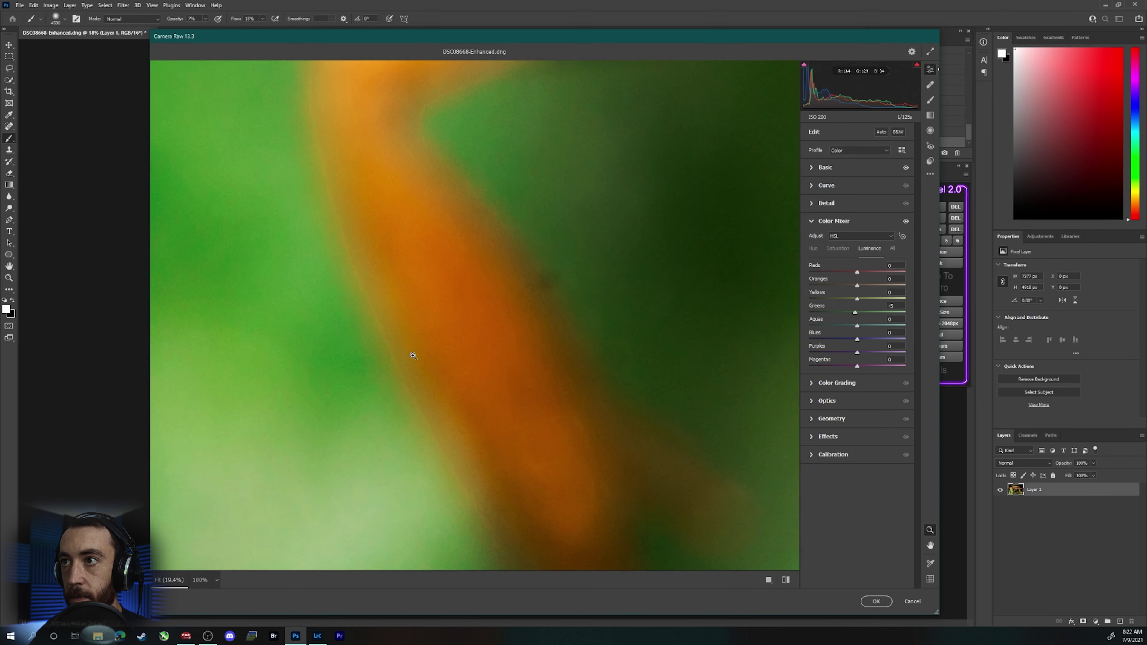
pyautogui.click(451, 552)
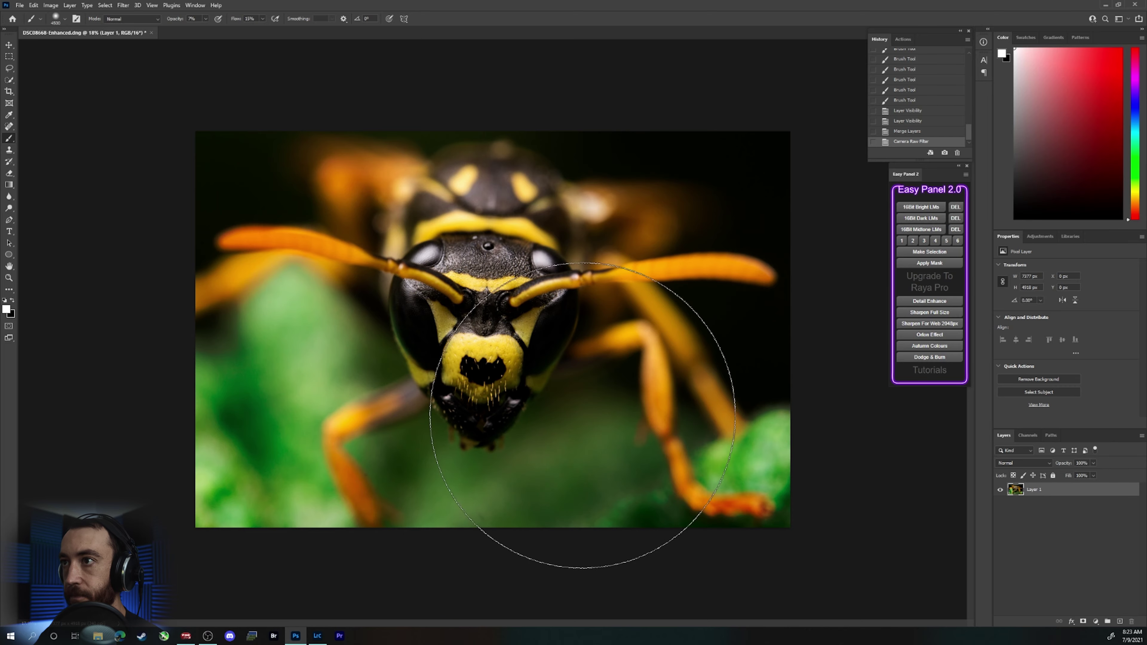
# Step: Inspect the fine hairs on the wasp's face up close for colour fringing and reopen the Camera Raw filter
pyautogui.scroll(5, 434, 304)
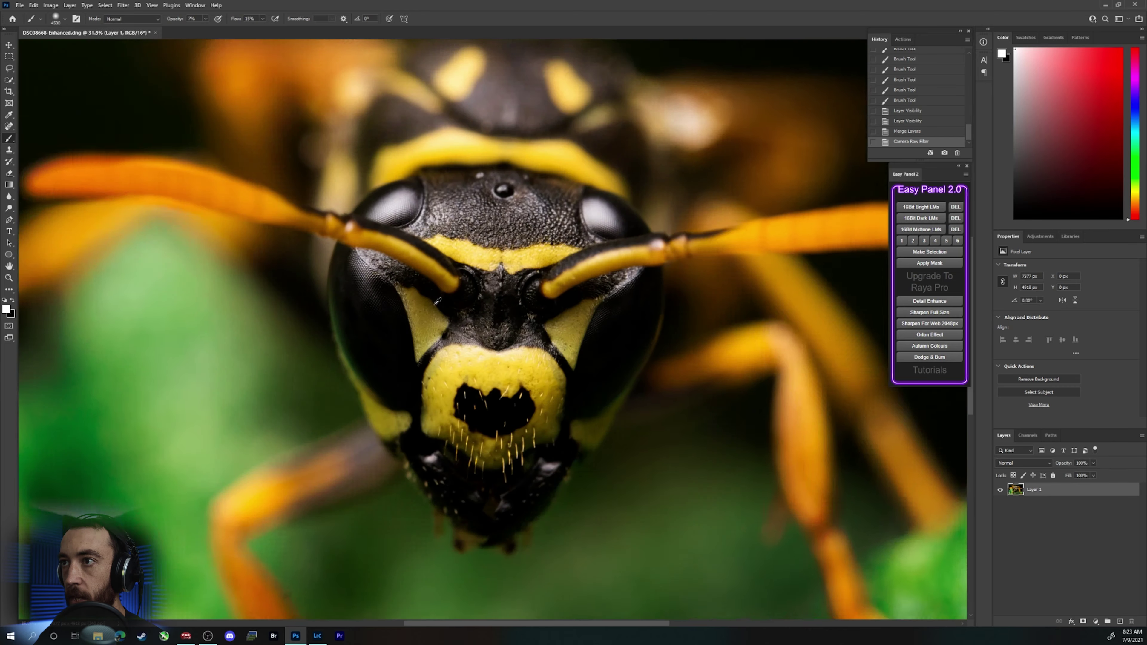
pyautogui.scroll(-2, 436, 300)
pyautogui.scroll(5, 452, 311)
pyautogui.scroll(-1, 479, 330)
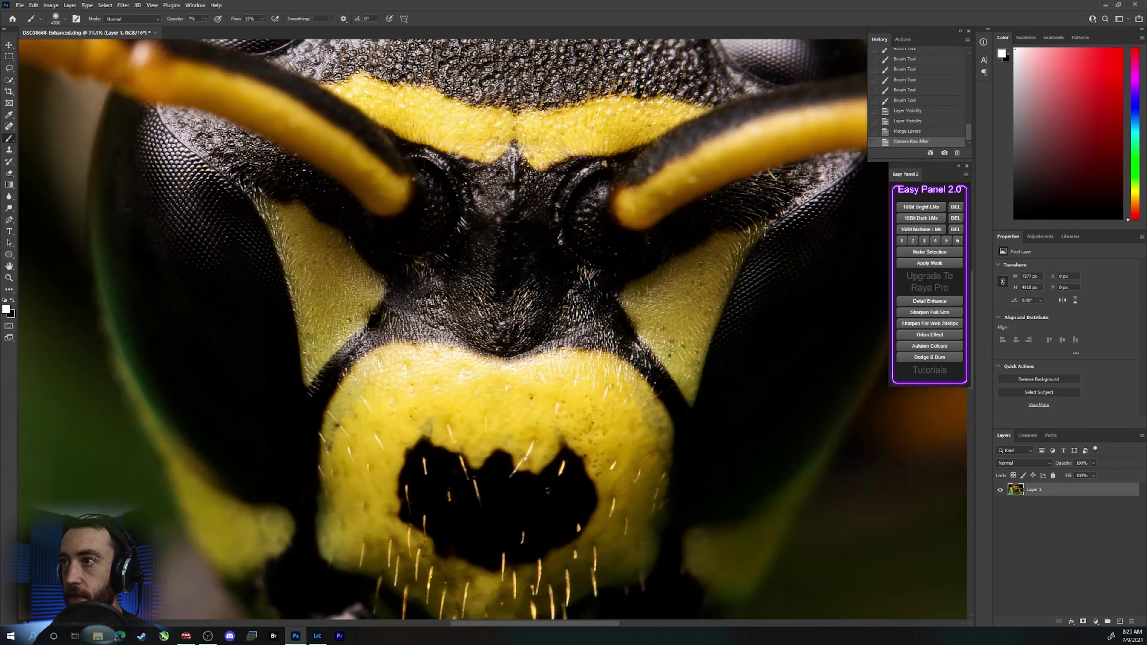
pyautogui.scroll(5, 479, 331)
pyautogui.click(122, 5)
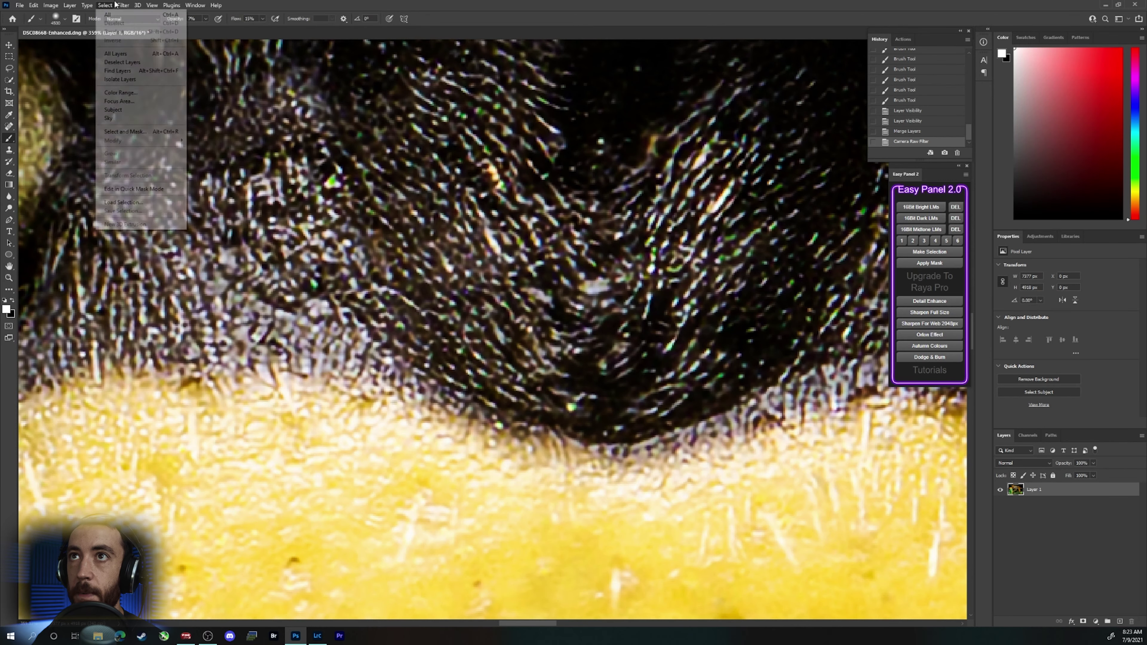
pyautogui.click(153, 73)
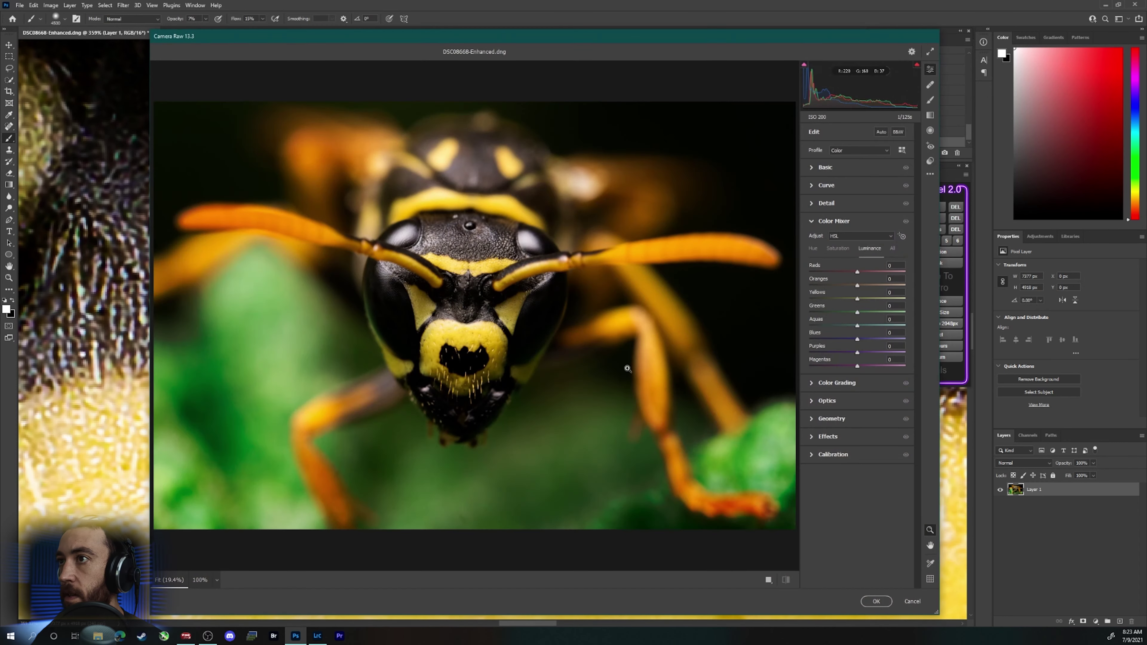
# Step: With the face viewed at 200%, defringe the photo with purple and green amounts of 3 and apply the filter
pyautogui.click(477, 315)
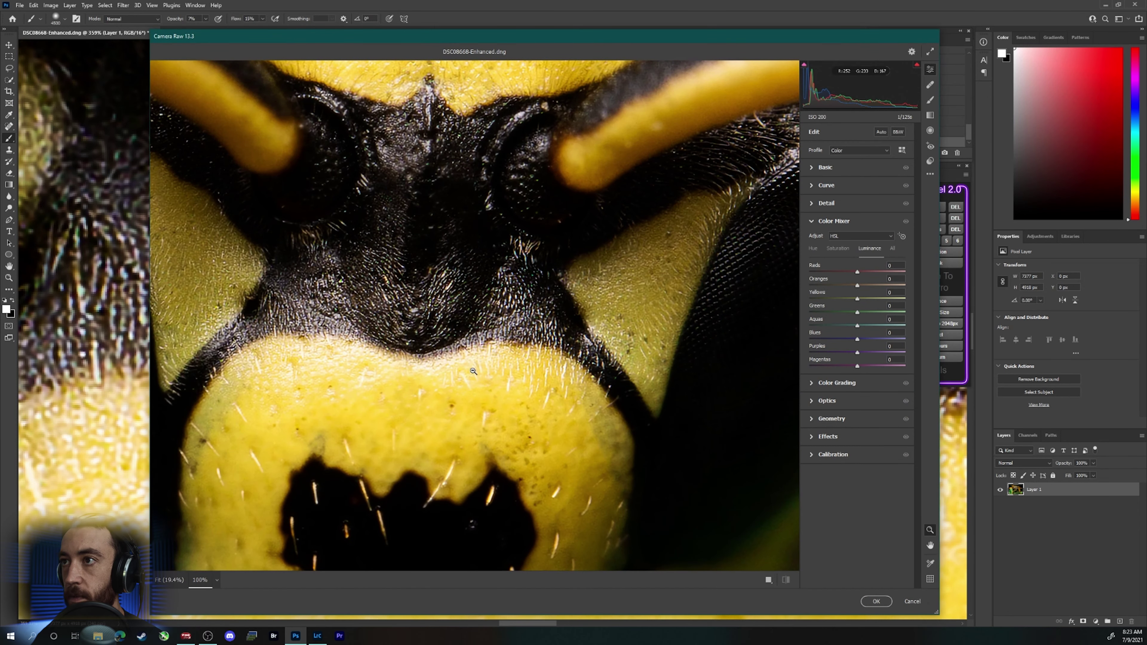
pyautogui.click(218, 581)
pyautogui.click(253, 499)
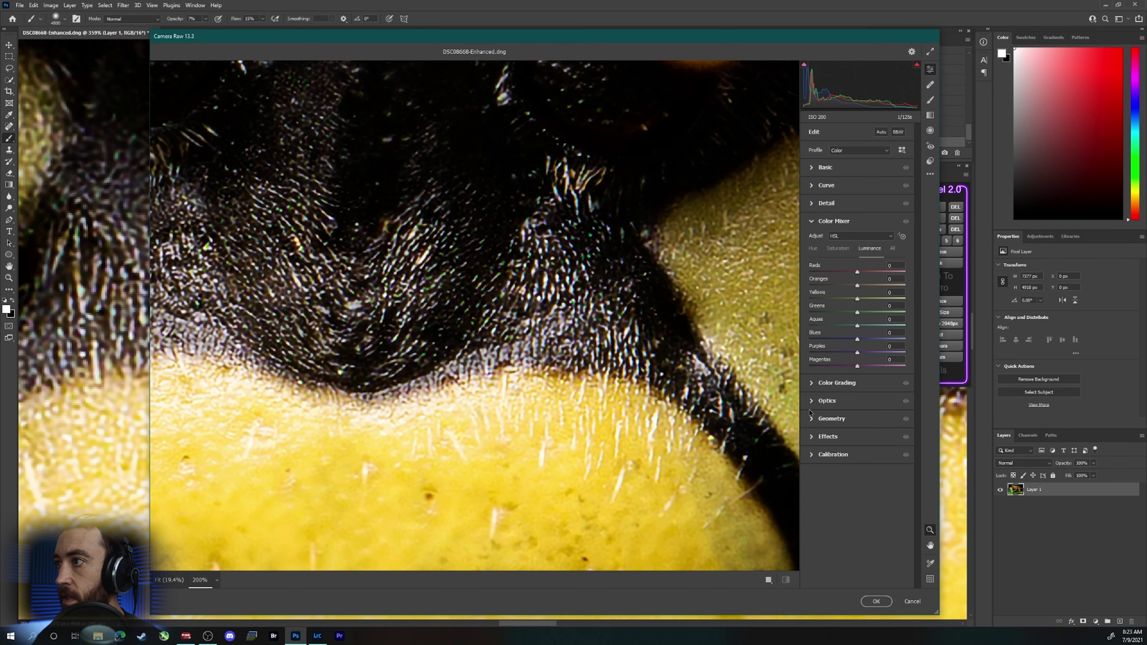
pyautogui.click(813, 401)
pyautogui.click(853, 327)
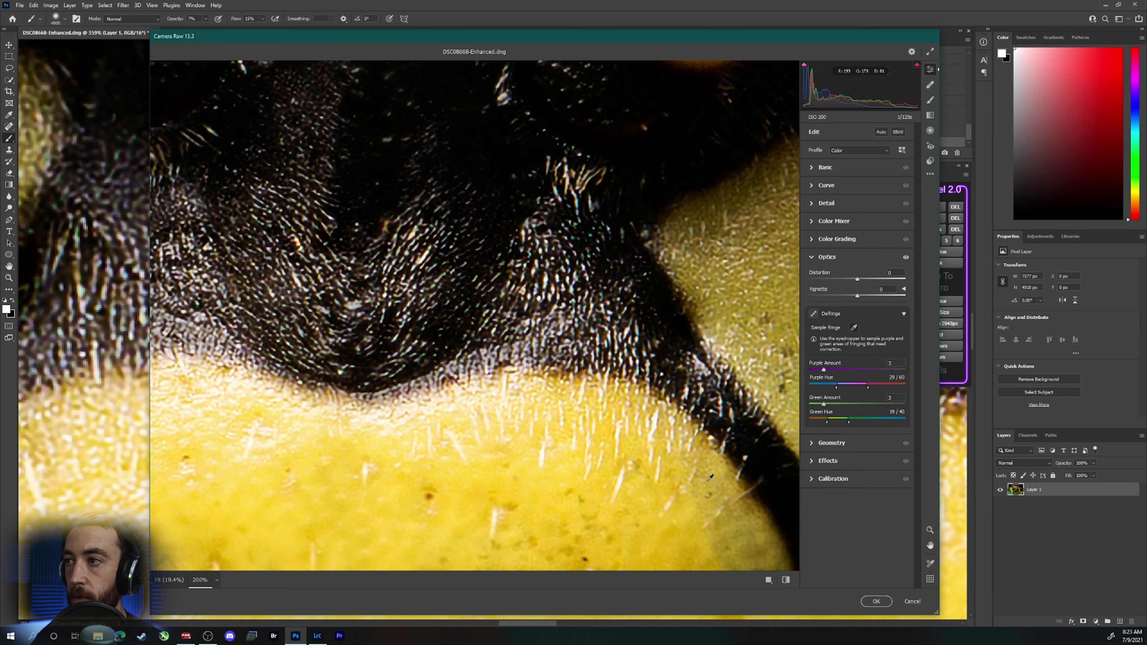
pyautogui.click(876, 601)
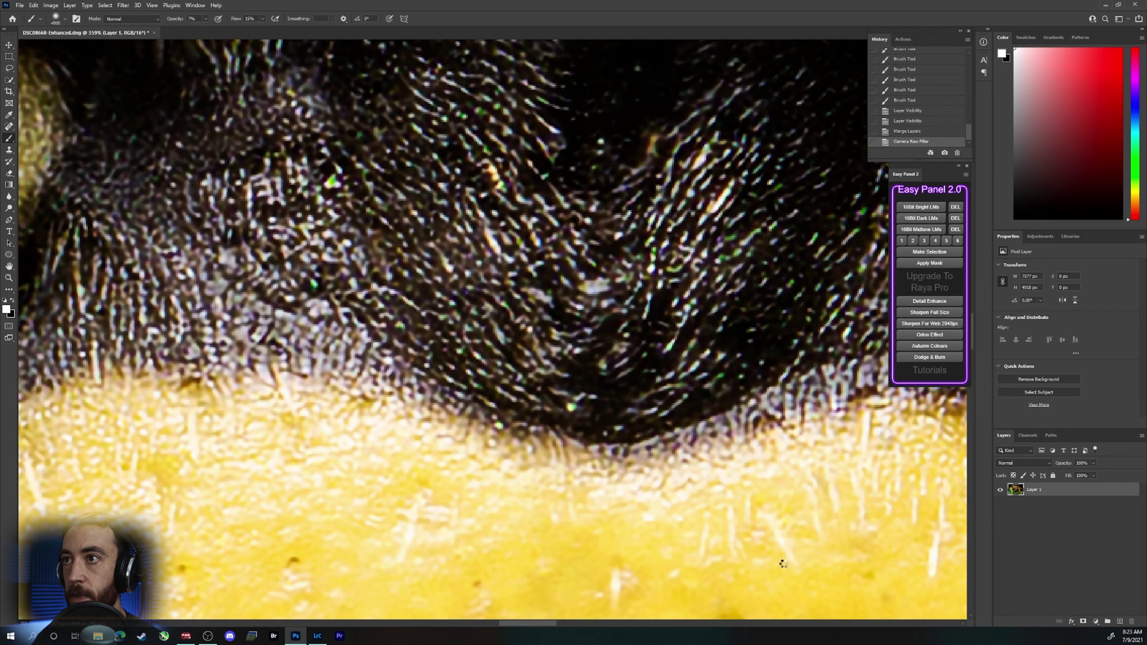
# Step: Check the whole wasp image and duplicate the photo layer under the suggested name
pyautogui.scroll(-8, 656, 393)
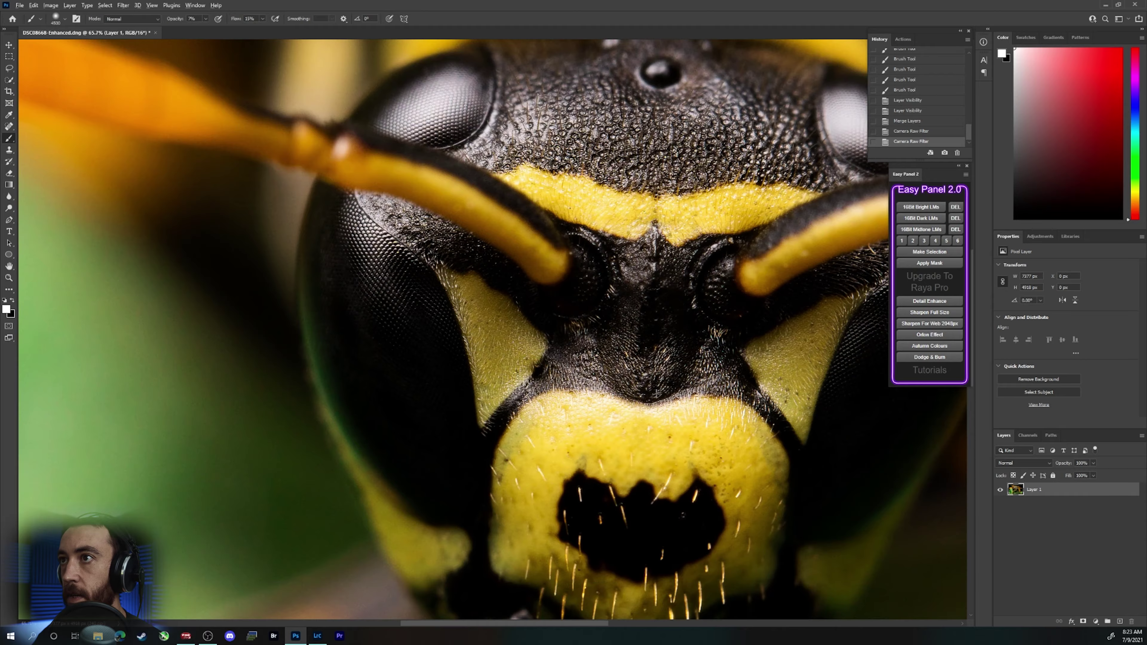
pyautogui.scroll(-5, 656, 393)
pyautogui.scroll(2, 658, 392)
pyautogui.scroll(-3, 657, 391)
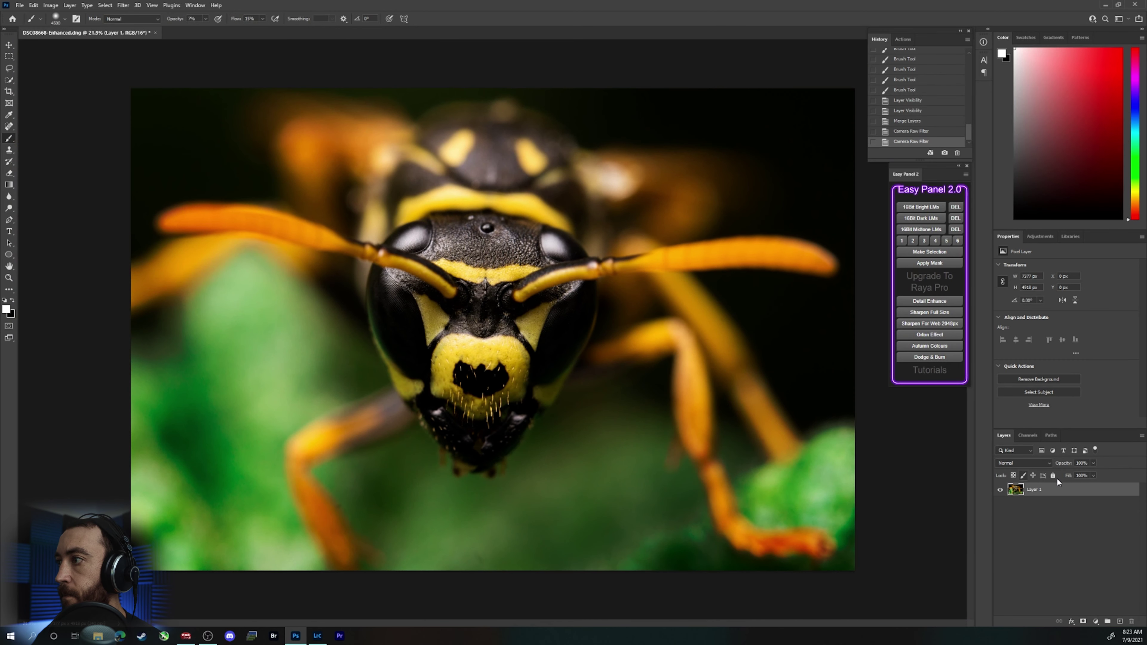
pyautogui.rightClick(1056, 485)
pyautogui.click(1052, 162)
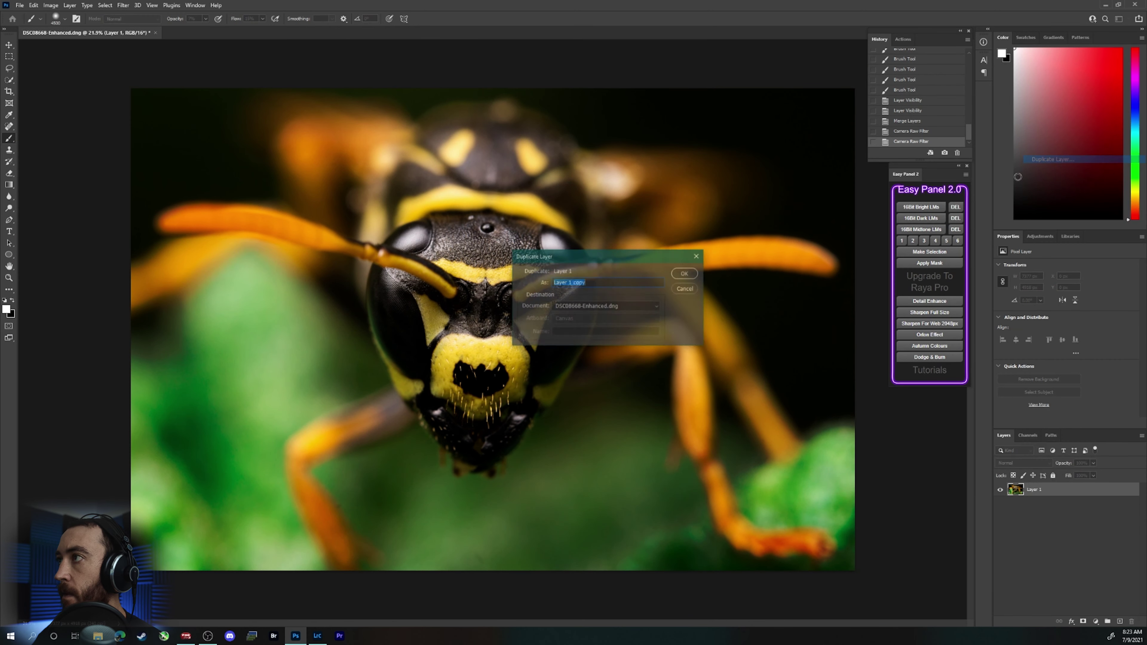
pyautogui.click(696, 276)
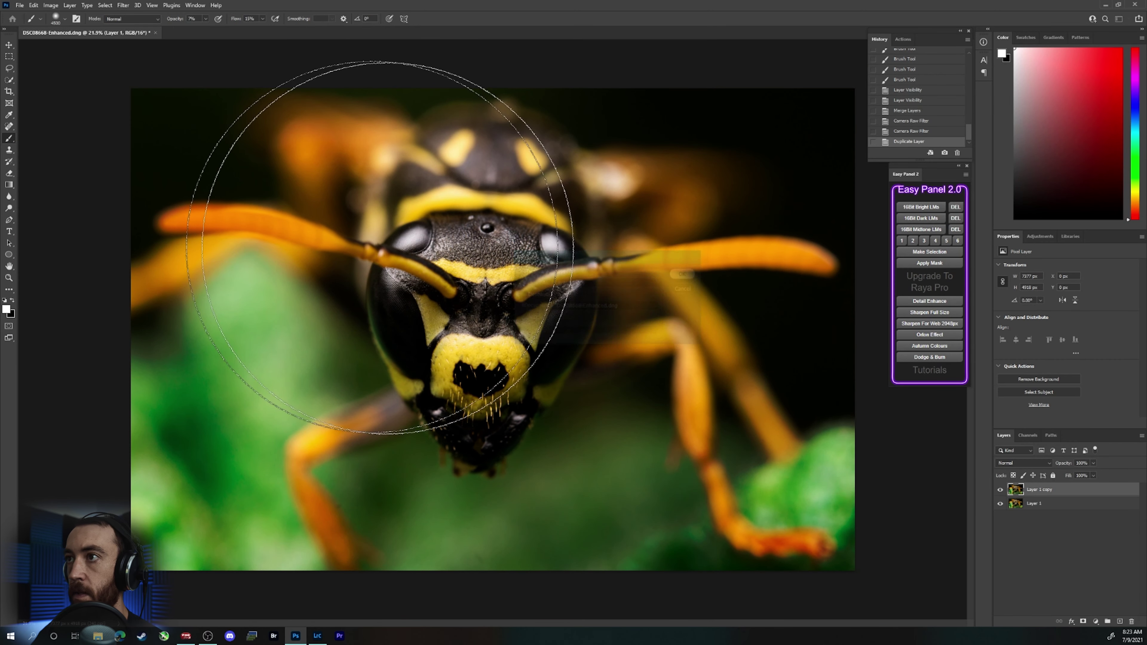
# Step: Apply a High Pass filter to the duplicated layer, keeping the offered radius
pyautogui.click(122, 5)
pyautogui.moveTo(138, 195)
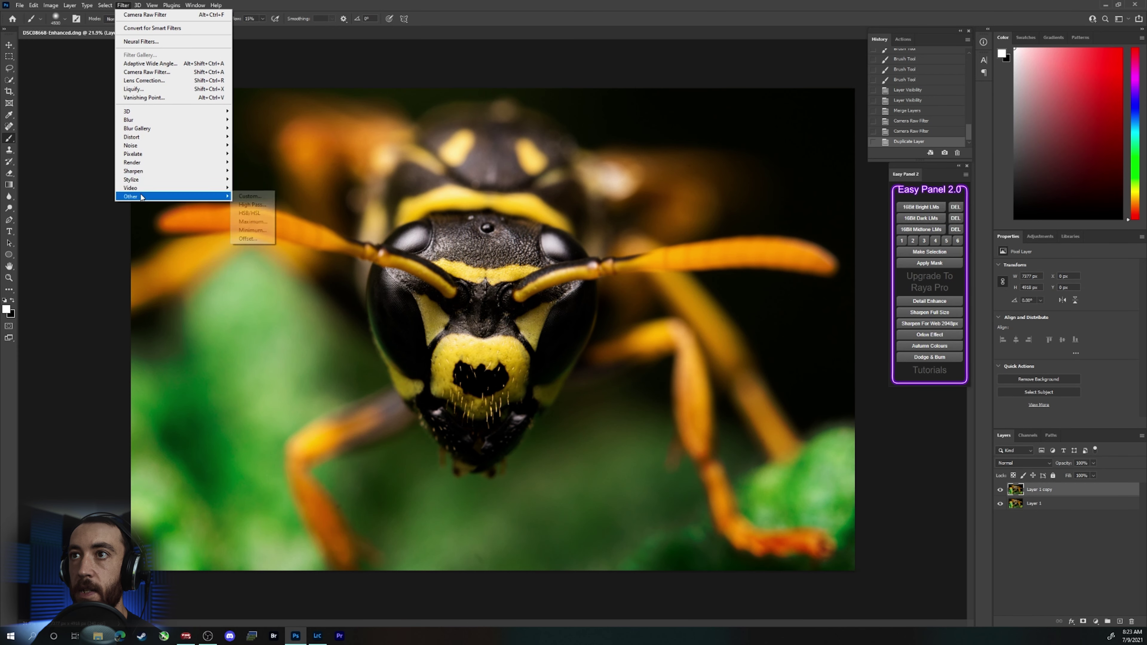
pyautogui.click(238, 205)
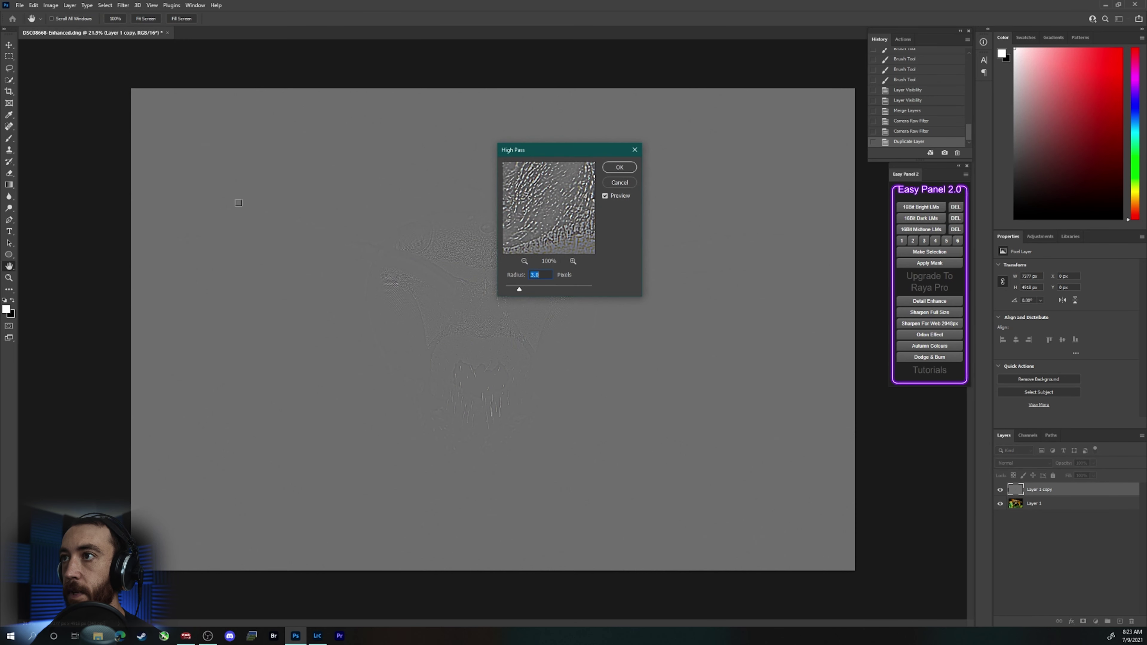
pyautogui.click(628, 167)
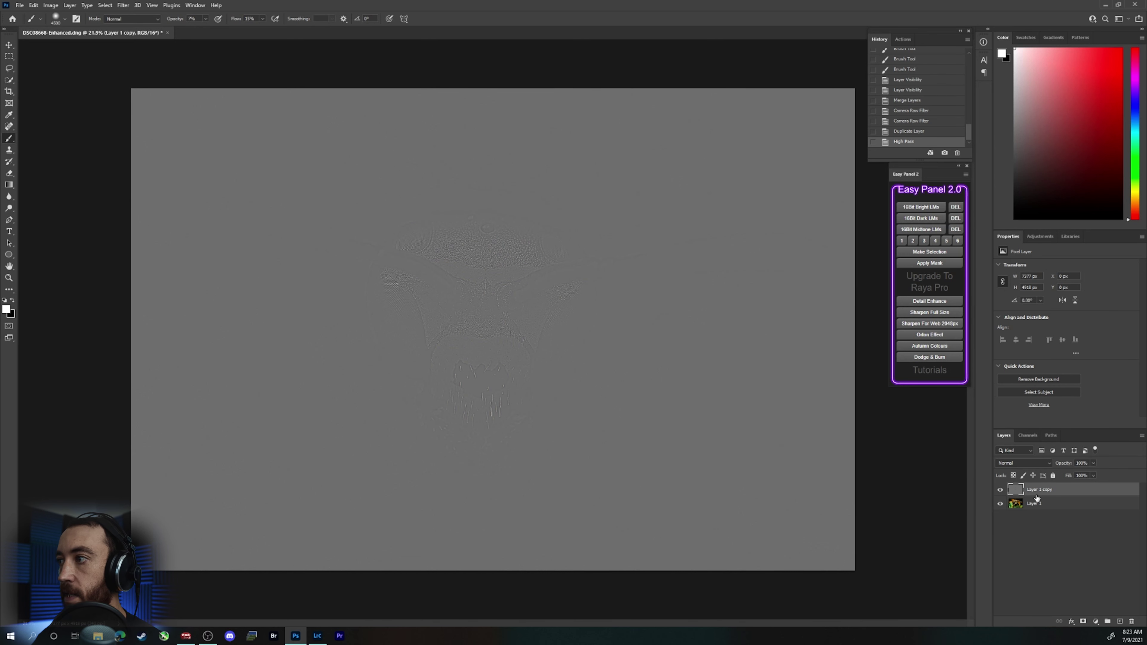
# Step: Lower the High Pass layer's opacity to 50% and give it a layer mask inverted to black
pyautogui.click(1082, 463)
pyautogui.write('50')
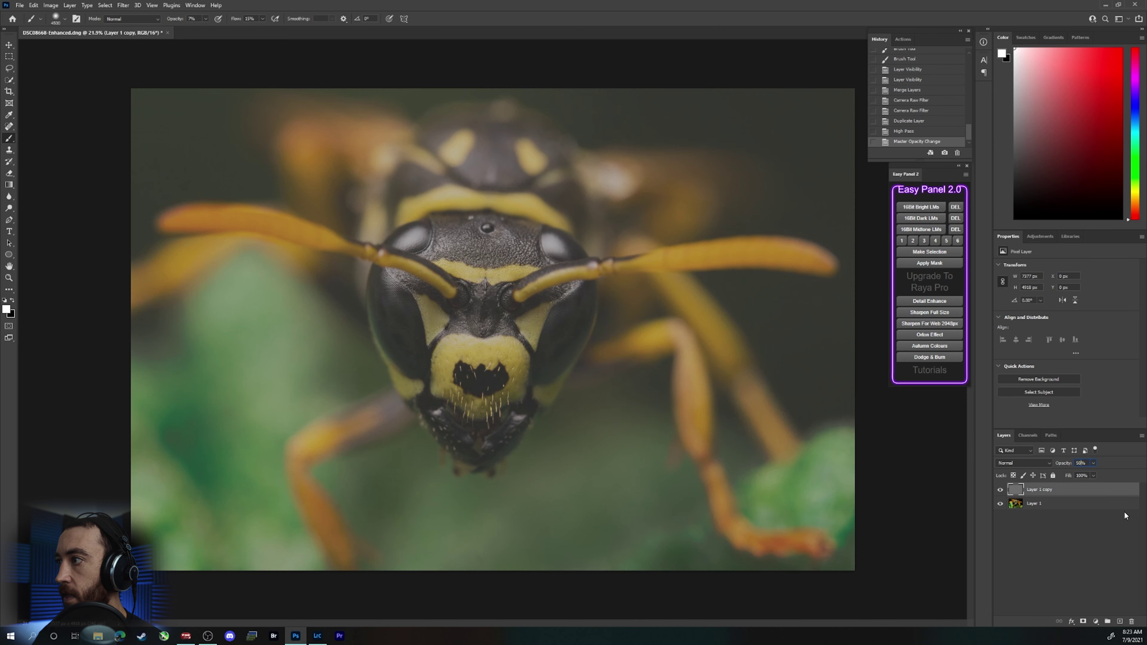
pyautogui.click(1083, 621)
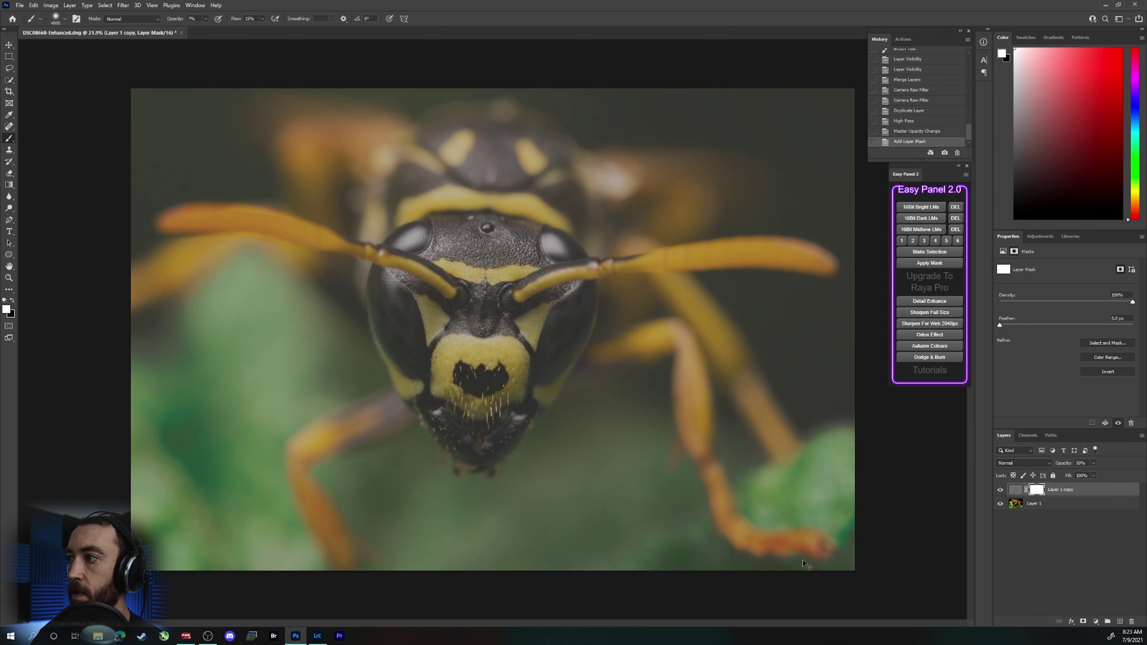
pyautogui.hotkey('ctrl', 'i')
# Step: Reduce the soft brush to about 464 px and set its opacity and flow to 100%
pyautogui.rightClick(660, 427)
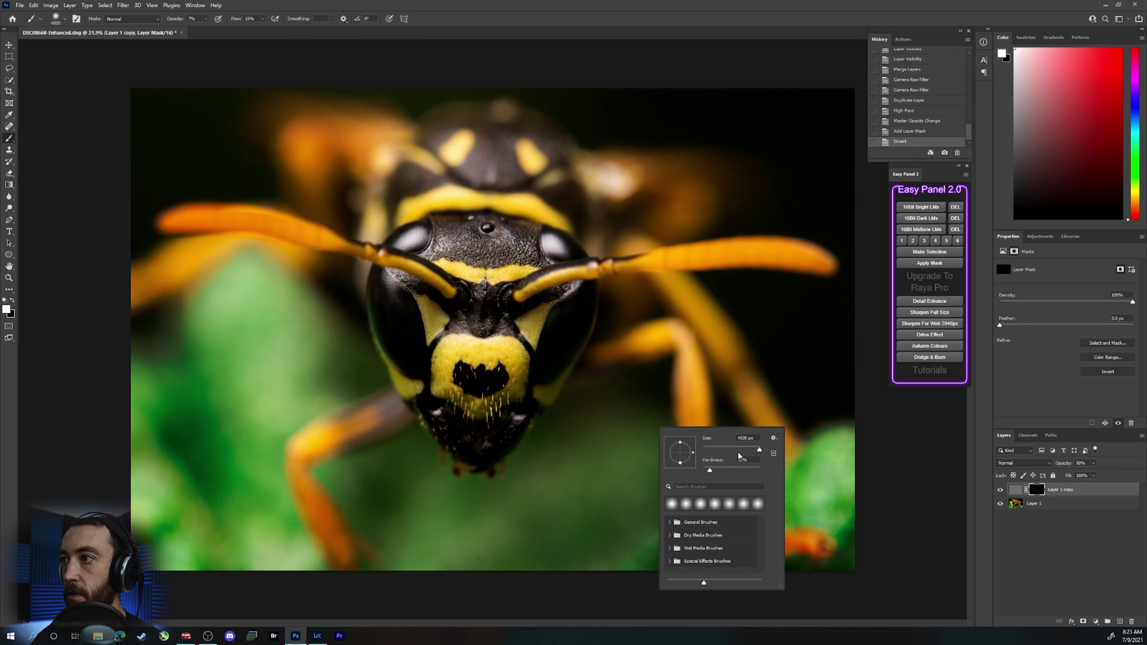
pyautogui.moveTo(749, 450); pyautogui.dragTo(754, 452)
pyautogui.click(744, 450)
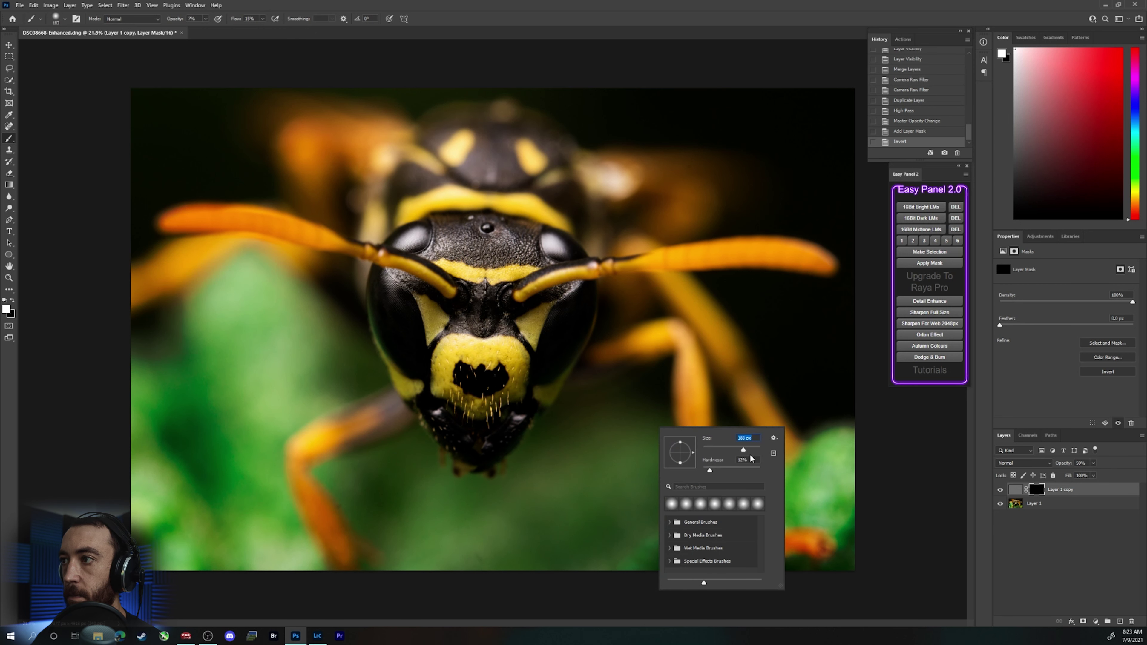
pyautogui.click(753, 449)
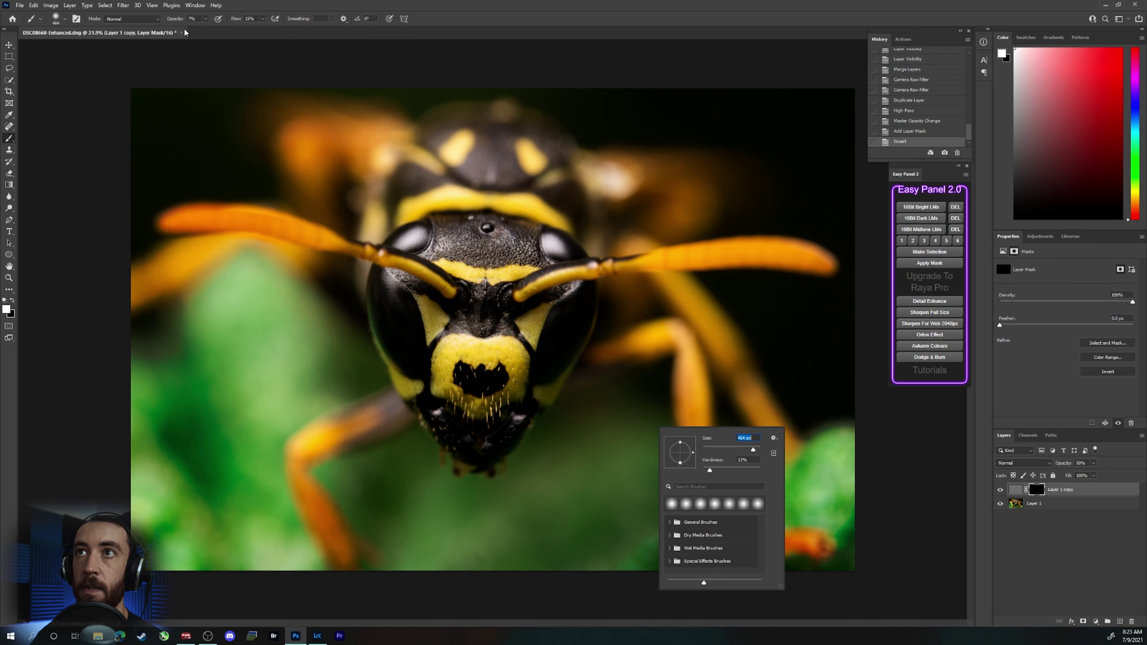
pyautogui.click(190, 18)
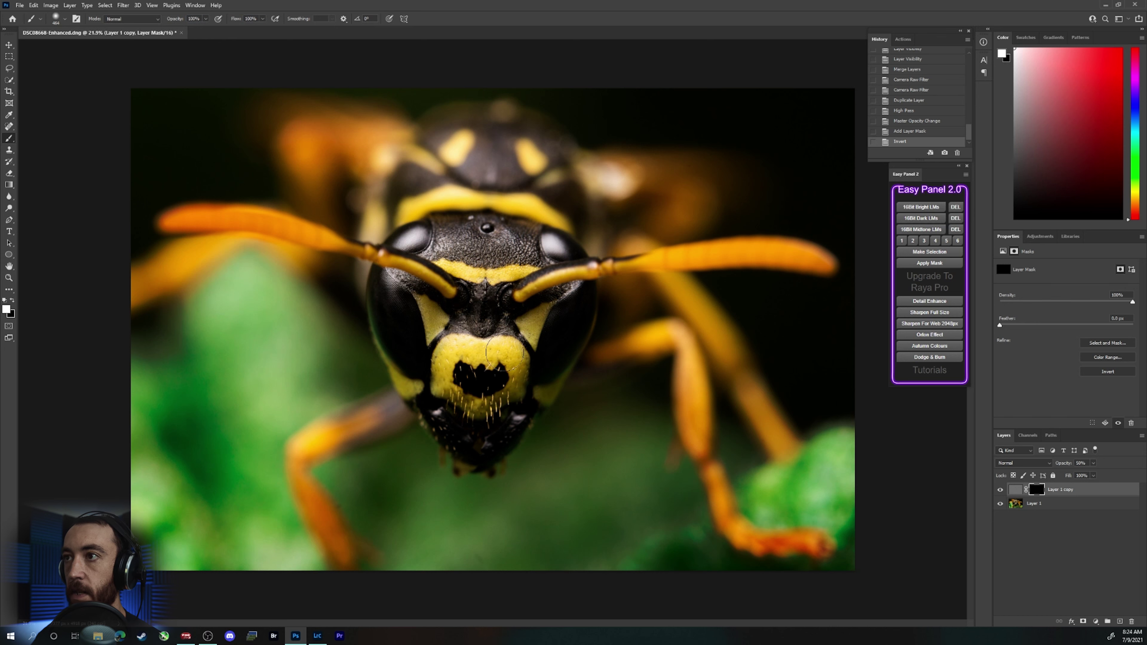
# Step: Paint white on the layer mask over the wasp's head, using a larger brush first and a smaller one around the lower face
pyautogui.rightClick(490, 347)
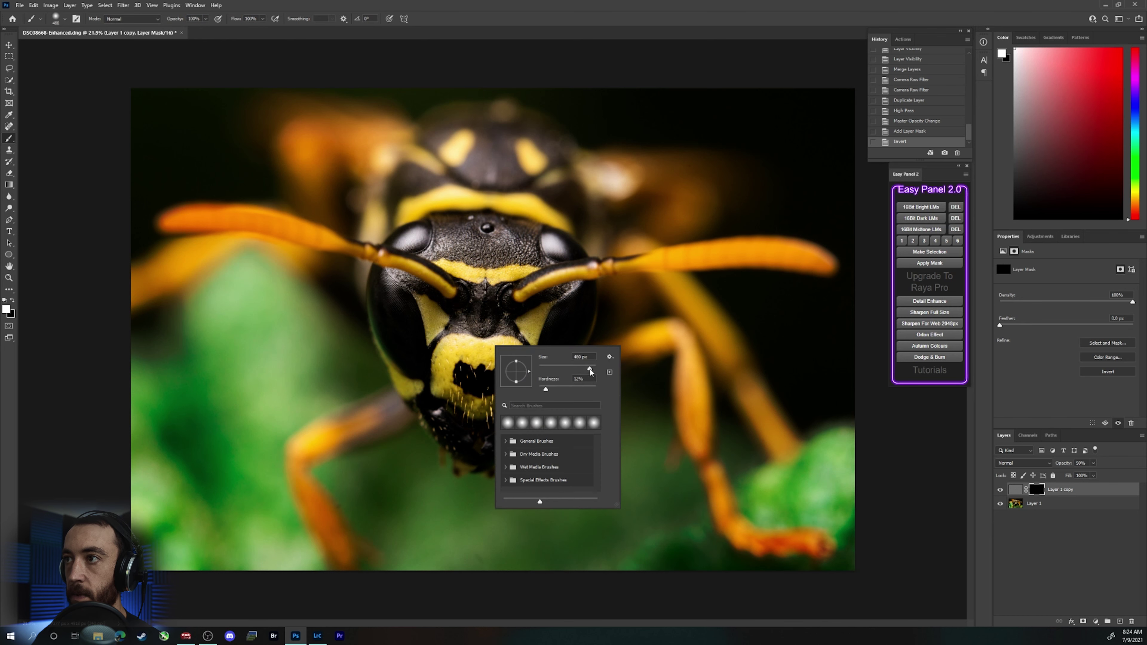
pyautogui.moveTo(589, 369); pyautogui.dragTo(593, 369)
pyautogui.moveTo(516, 304)
pyautogui.mouseDown()
pyautogui.moveTo(470, 309)
pyautogui.moveTo(449, 291)
pyautogui.mouseUp()
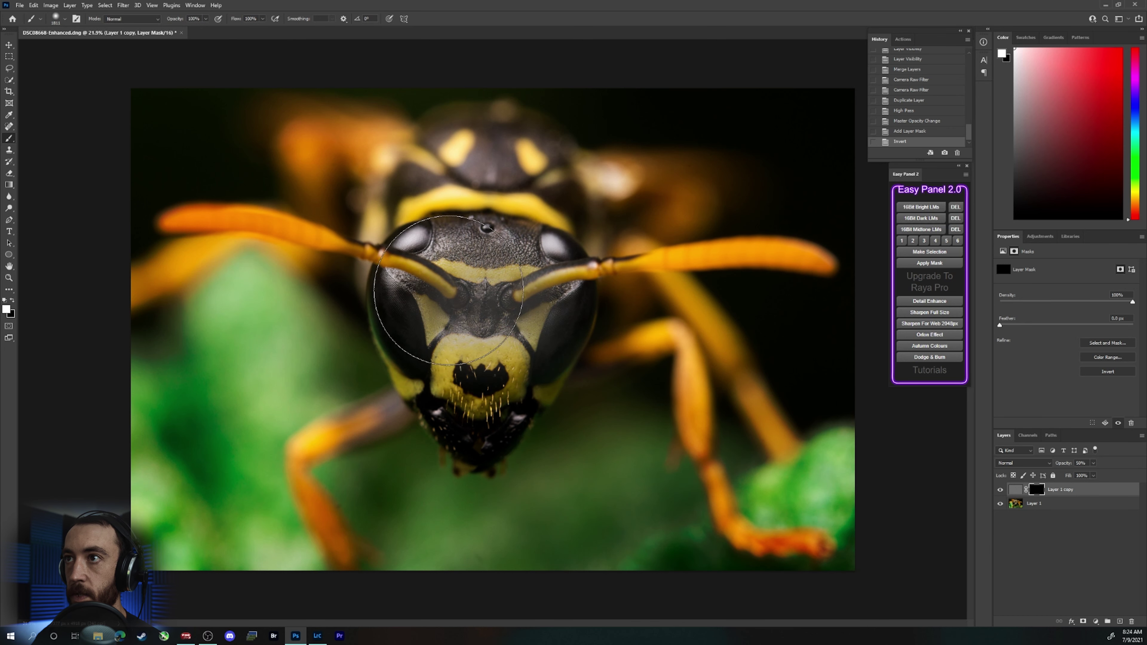
pyautogui.click(449, 290)
pyautogui.rightClick(501, 353)
pyautogui.click(594, 374)
pyautogui.moveTo(445, 332)
pyautogui.mouseDown()
pyautogui.moveTo(428, 348)
pyautogui.moveTo(465, 411)
pyautogui.moveTo(430, 402)
pyautogui.moveTo(502, 380)
pyautogui.mouseUp()
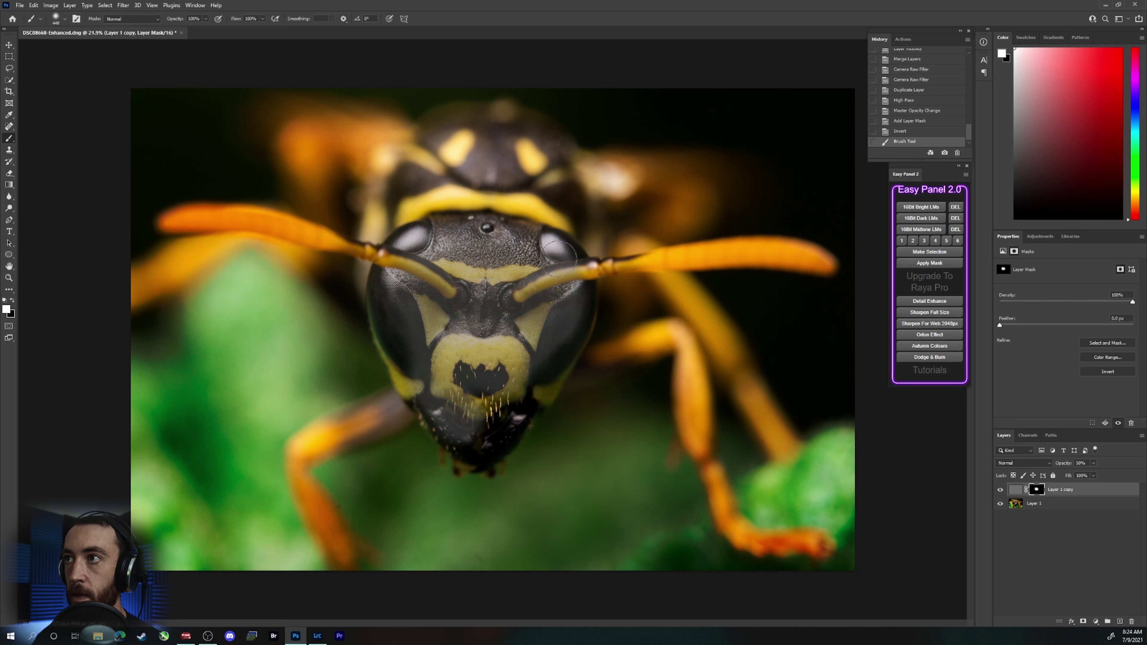
pyautogui.moveTo(525, 378); pyautogui.dragTo(497, 418)
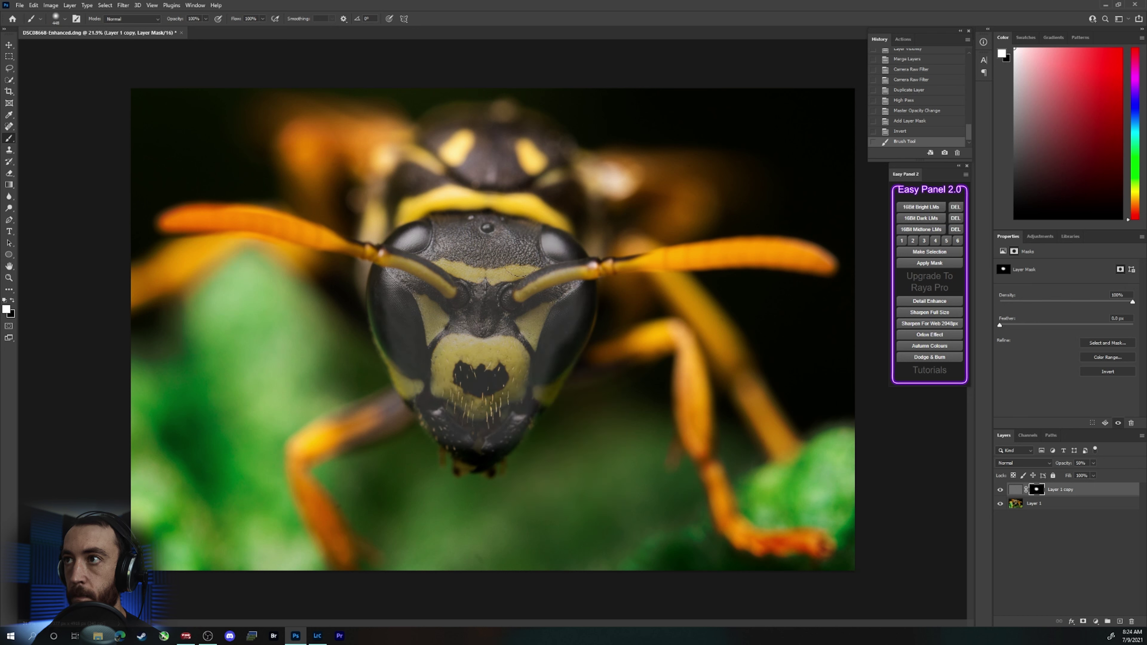
# Step: Set the High Pass layer's opacity to 100% and its blend mode to Hard Light
pyautogui.write('100')
pyautogui.press('Return')
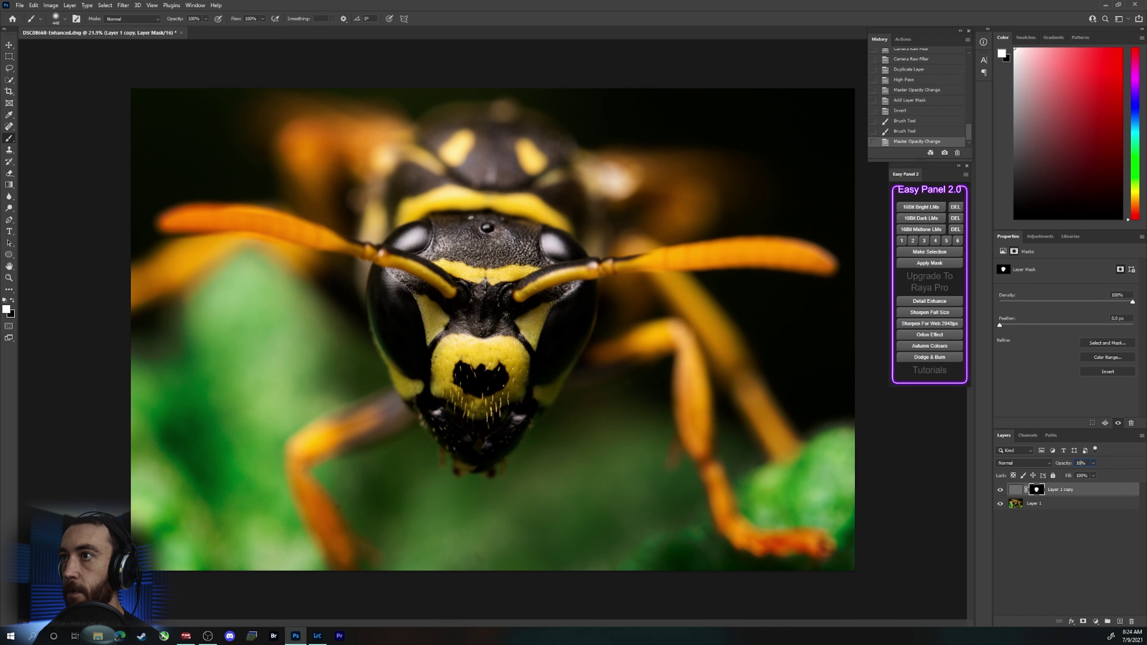
pyautogui.click(1023, 463)
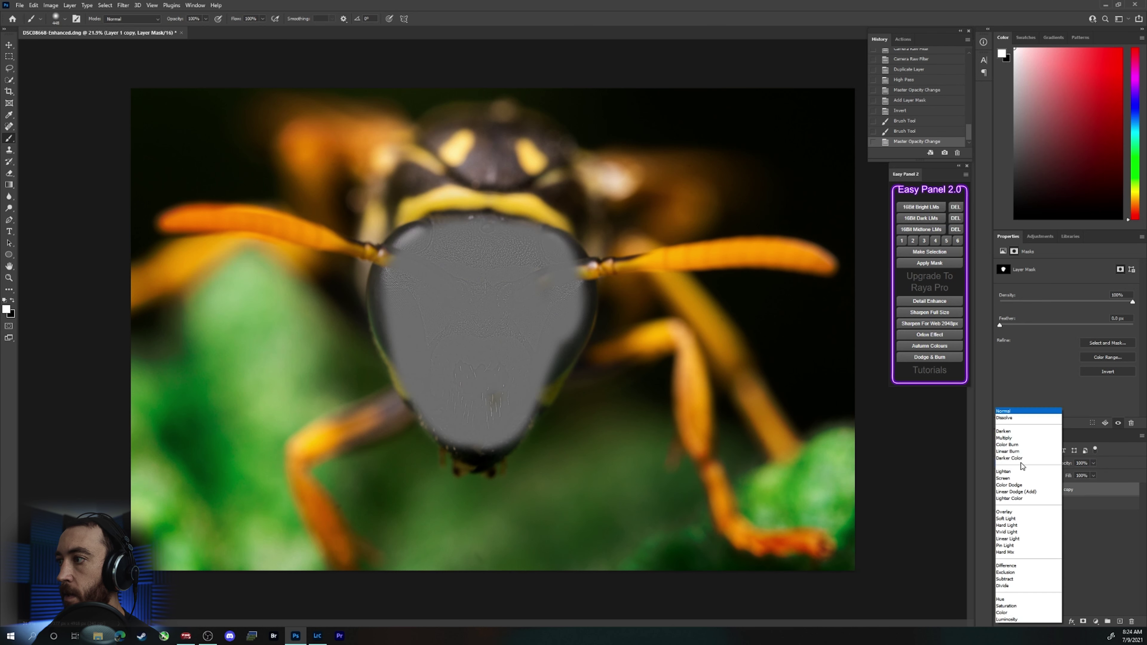
pyautogui.click(1016, 523)
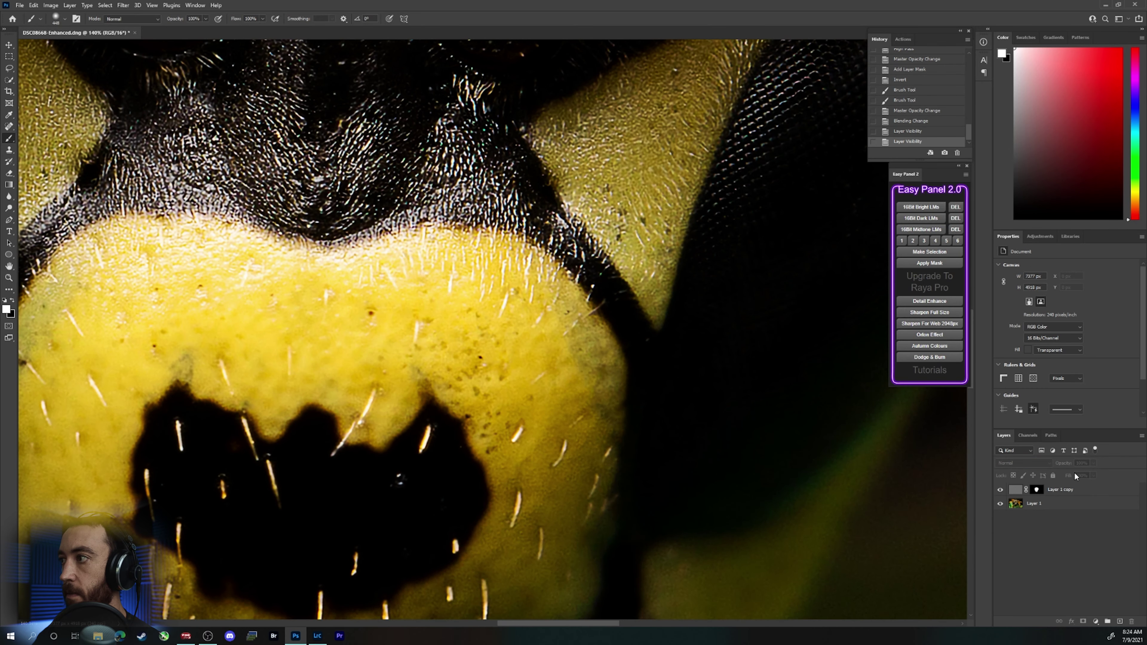
# Step: Lower the High Pass sharpening layer's opacity to 70%
pyautogui.click(1075, 489)
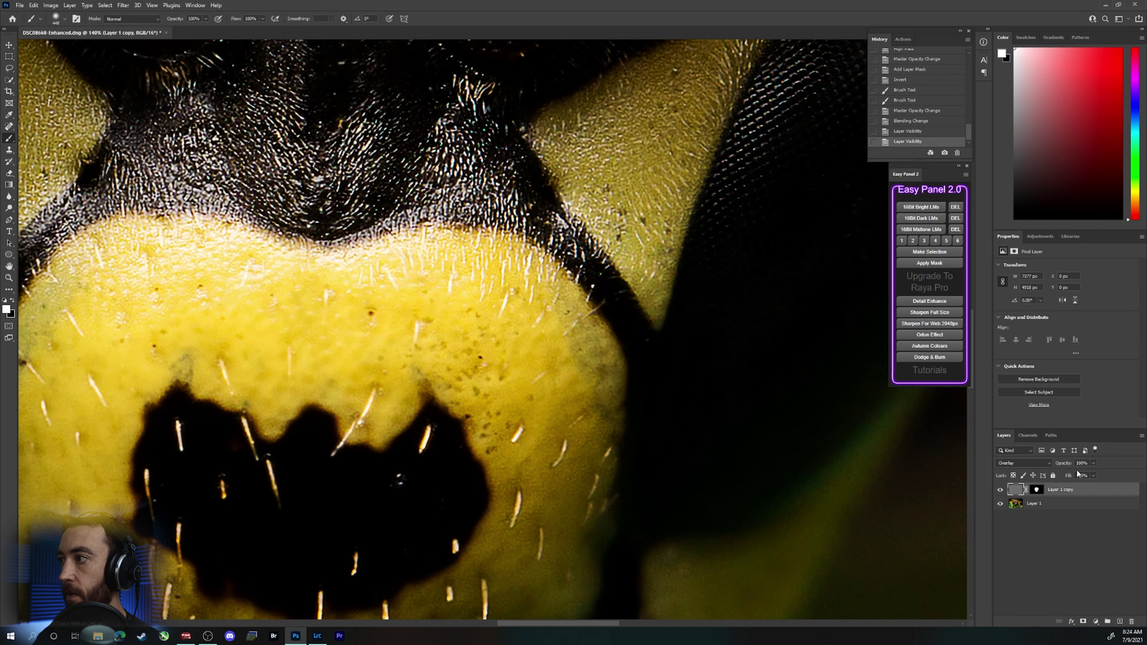
pyautogui.write('70')
pyautogui.press('Return')
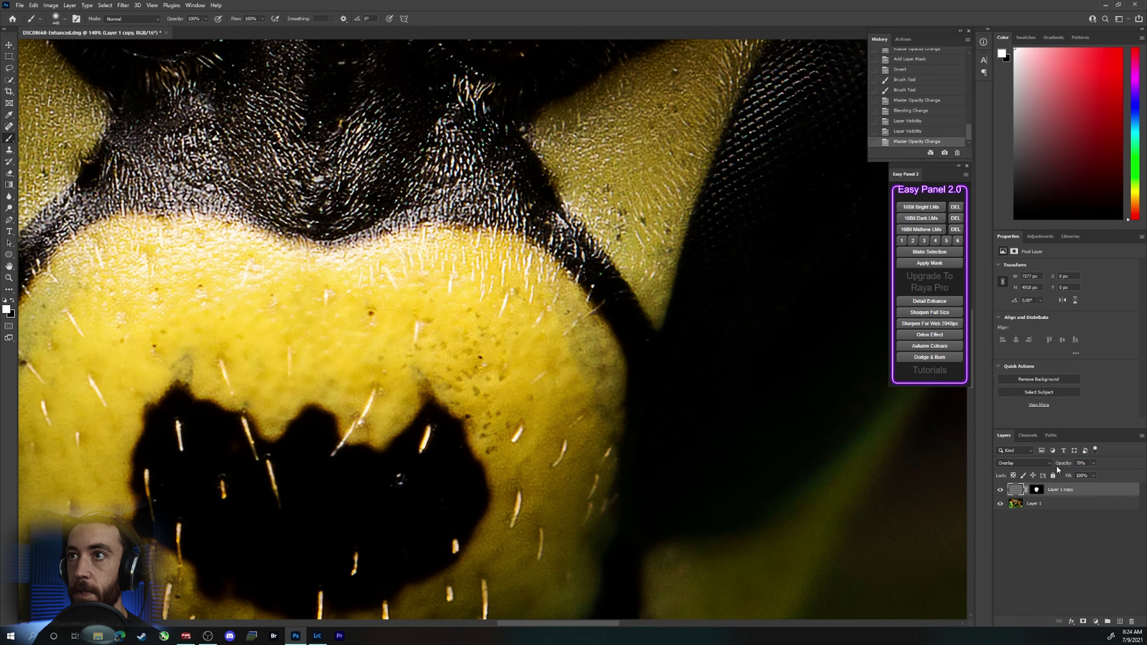
# Step: Compare the wasp with and without the sharpening layer and inspect its face close up and in the full image
pyautogui.hotkey('ctrl', '0')
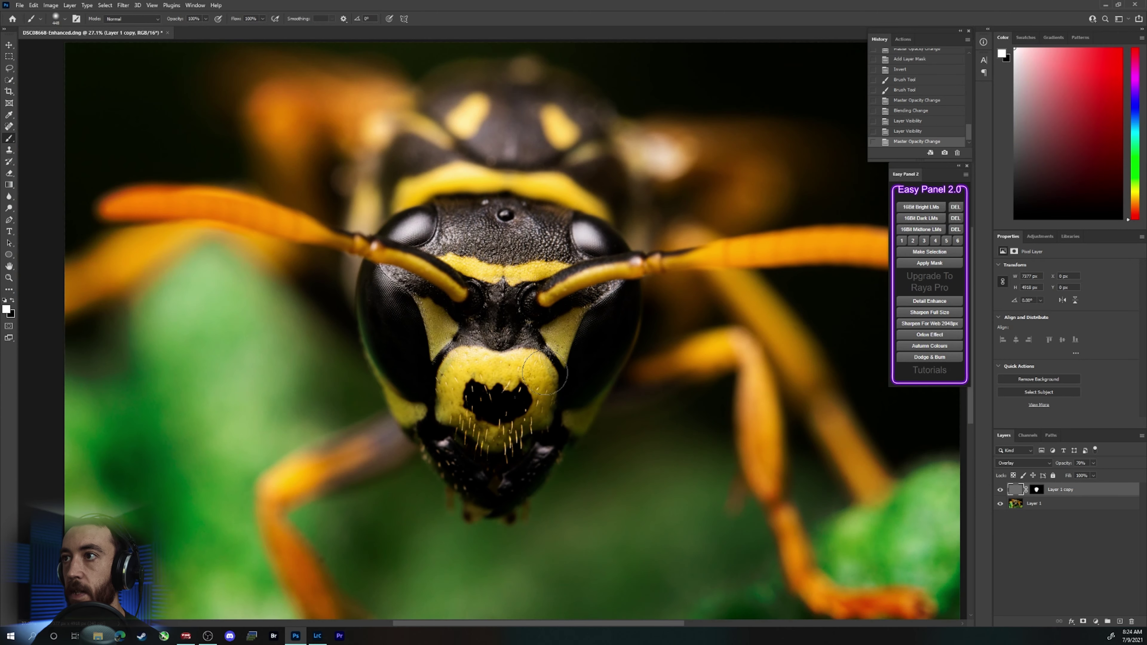
pyautogui.scroll(5, 542, 379)
pyautogui.click(1000, 489)
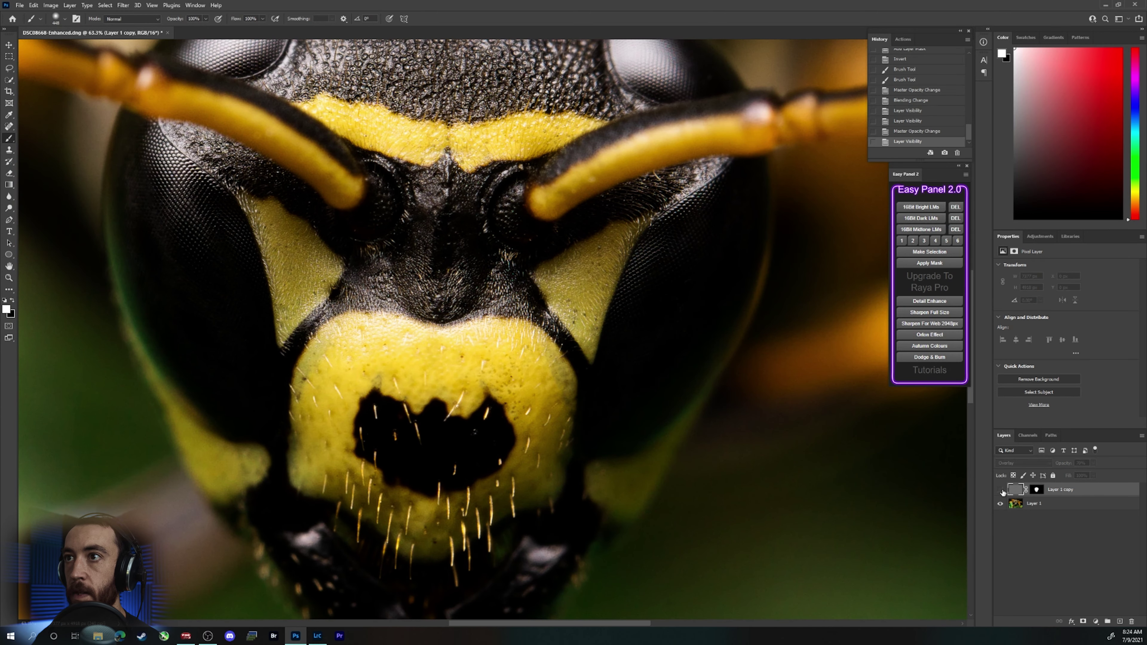
pyautogui.click(1001, 490)
pyautogui.scroll(-3, 640, 409)
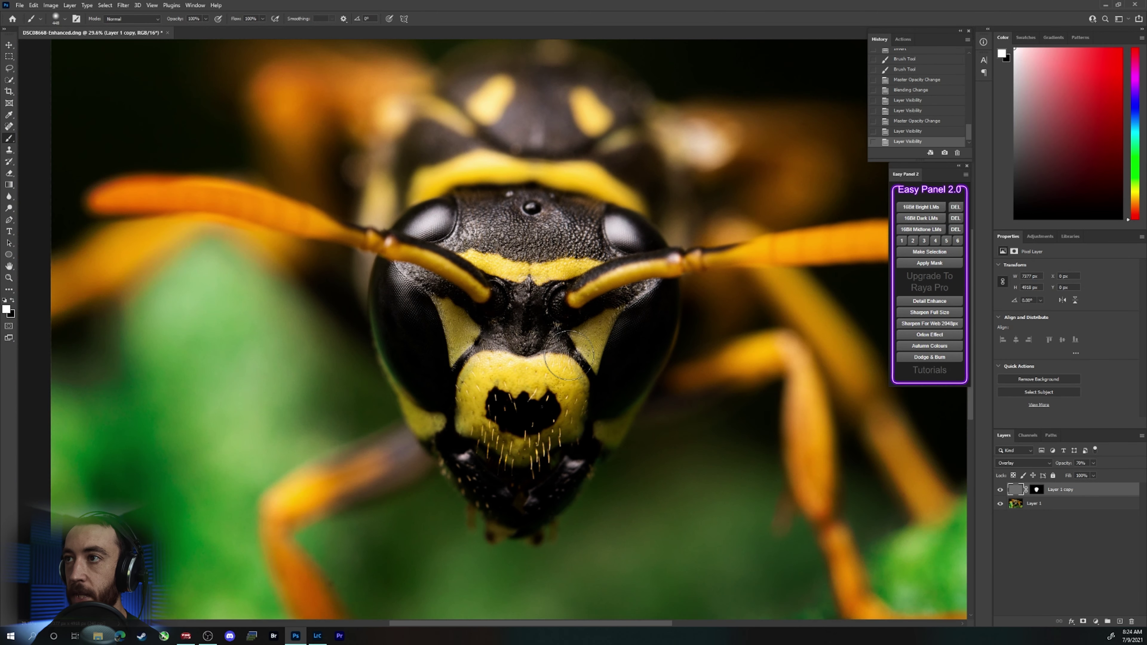
pyautogui.scroll(9, 553, 310)
pyautogui.scroll(-6, 554, 310)
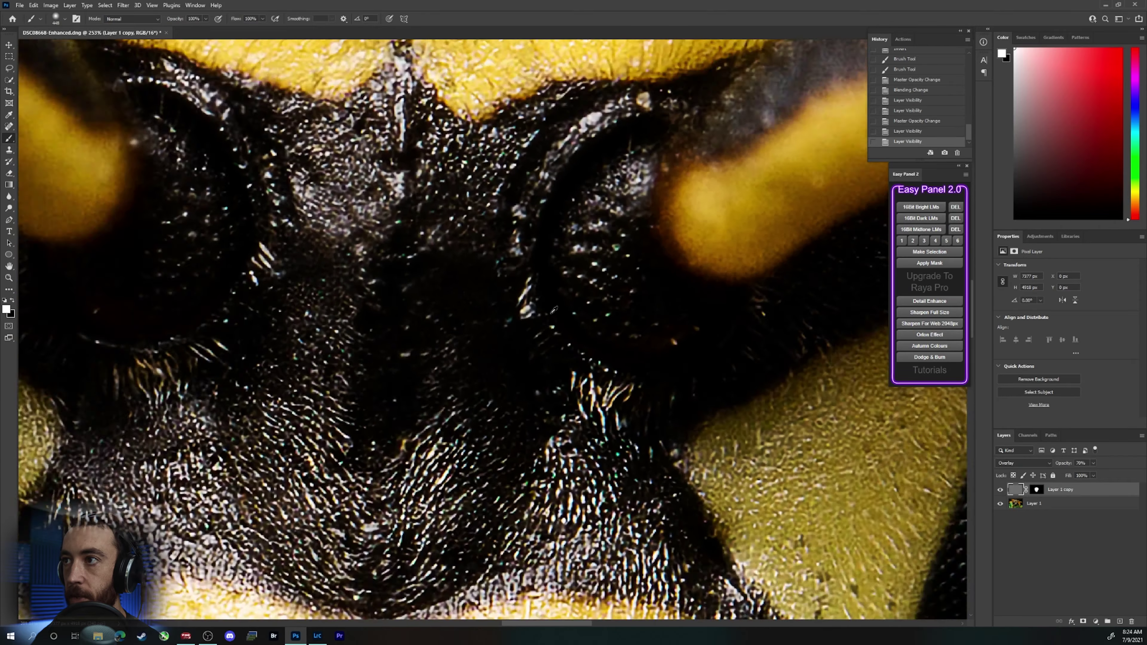
pyautogui.scroll(-2, 551, 312)
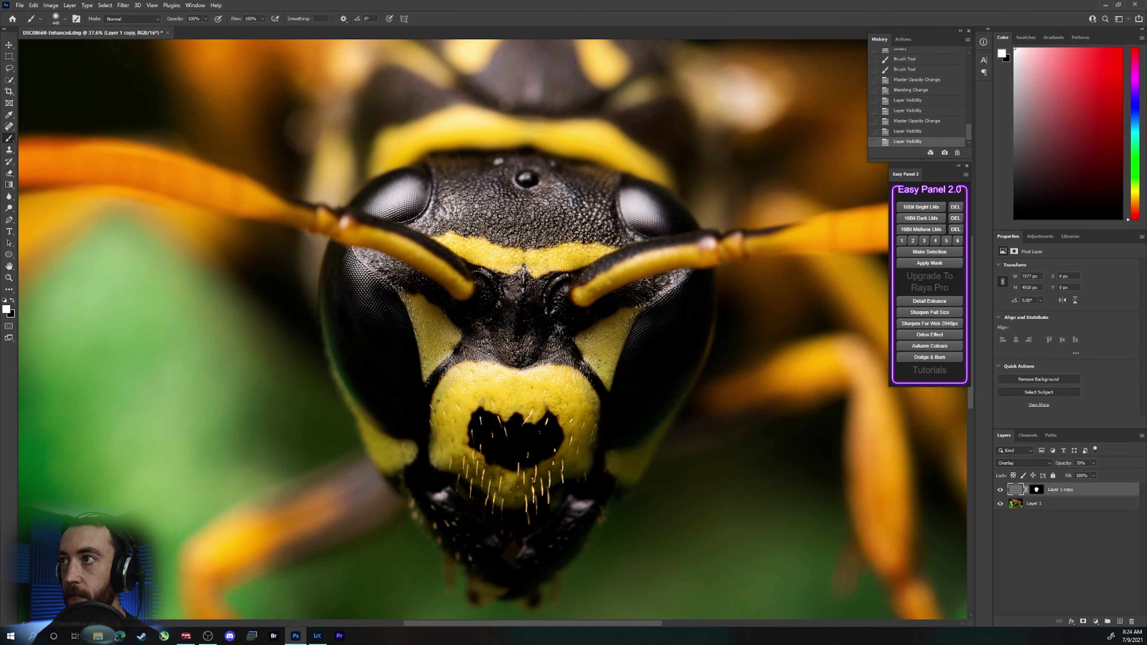
pyautogui.scroll(1, 553, 401)
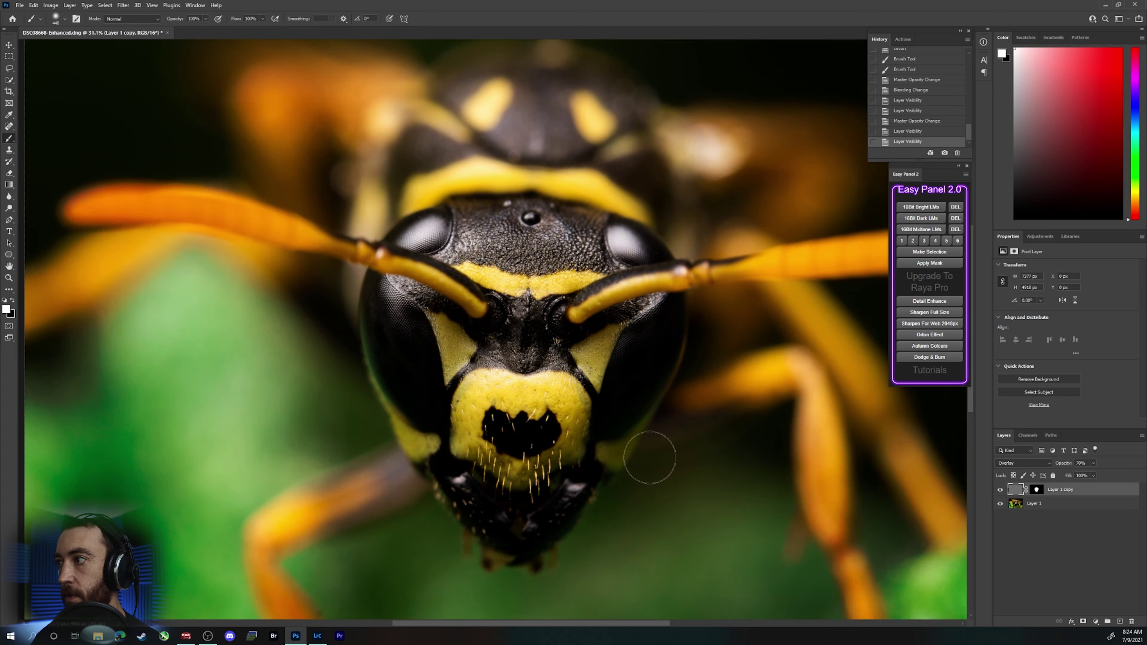
# Step: Merge the sharpening layer with the wasp image layer and open the merged layer in the Camera Raw filter
pyautogui.keyDown('shift'); pyautogui.click(1033, 504); pyautogui.keyUp('shift')
pyautogui.hotkey('ctrl', 'e')
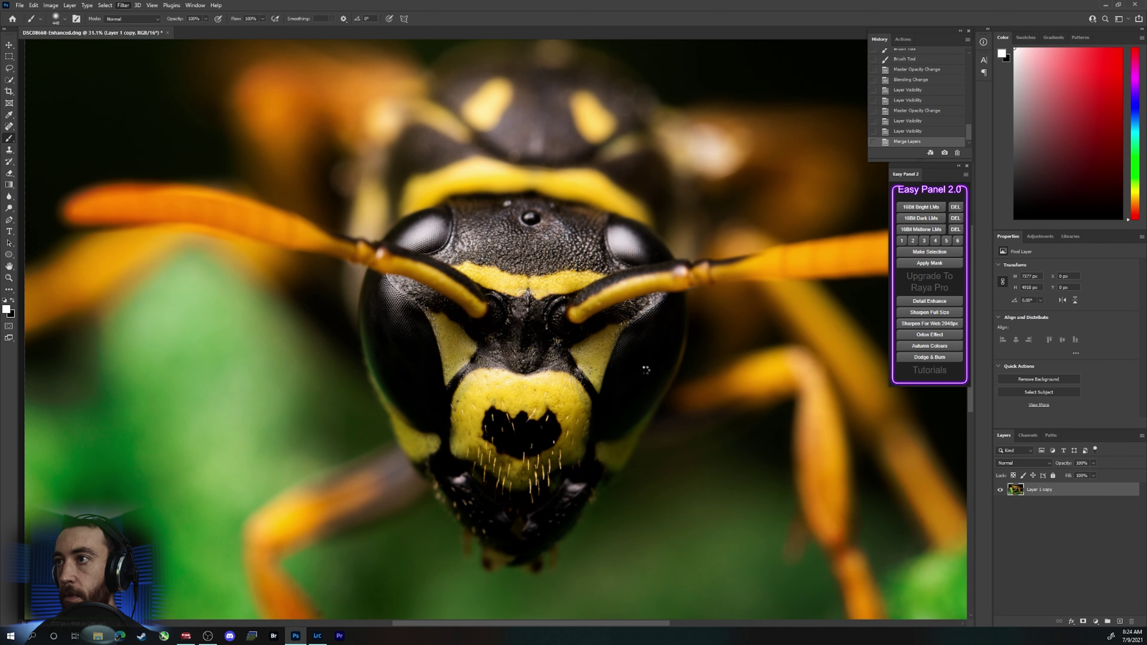
pyautogui.hotkey('ctrl', 'shift', 'a')
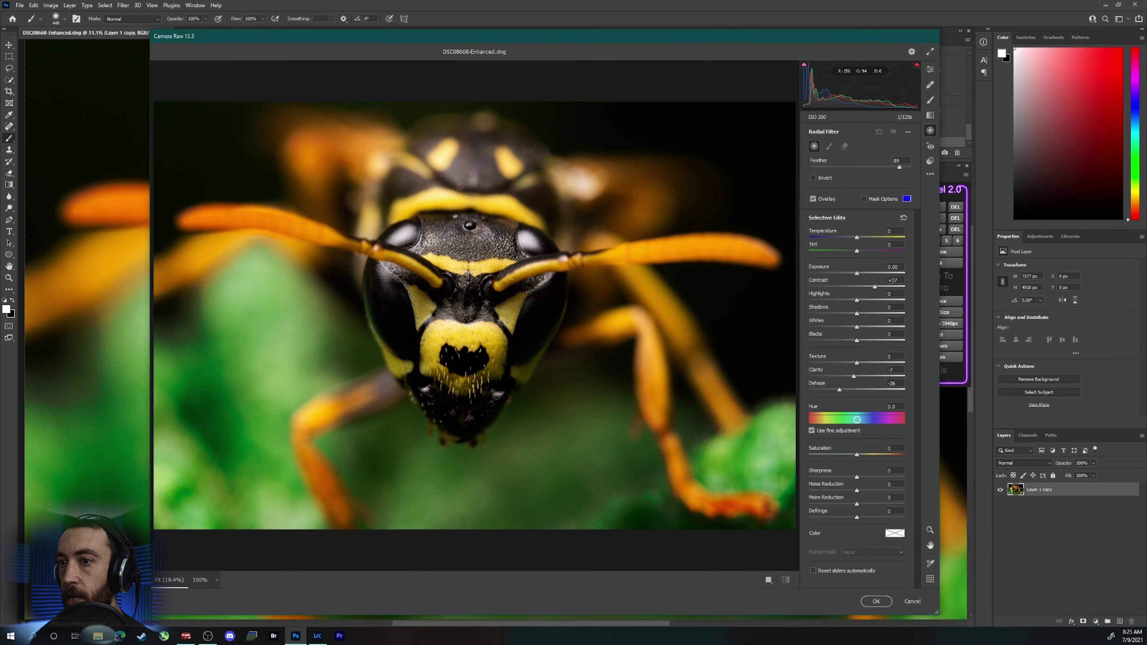
# Step: With the preview at 12.5%, draw a large radial filter centred on the wasp's face and invert it to affect the surroundings
pyautogui.click(212, 580)
pyautogui.click(233, 433)
pyautogui.moveTo(460, 297); pyautogui.dragTo(580, 441)
pyautogui.moveTo(498, 375); pyautogui.dragTo(516, 394)
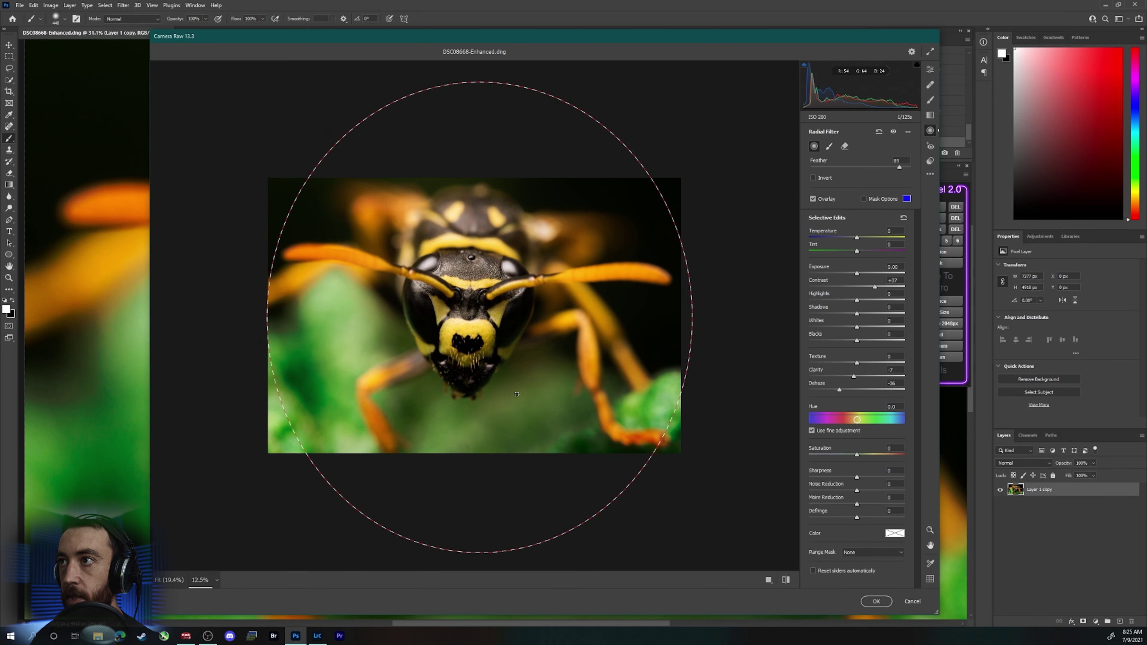
pyautogui.click(813, 178)
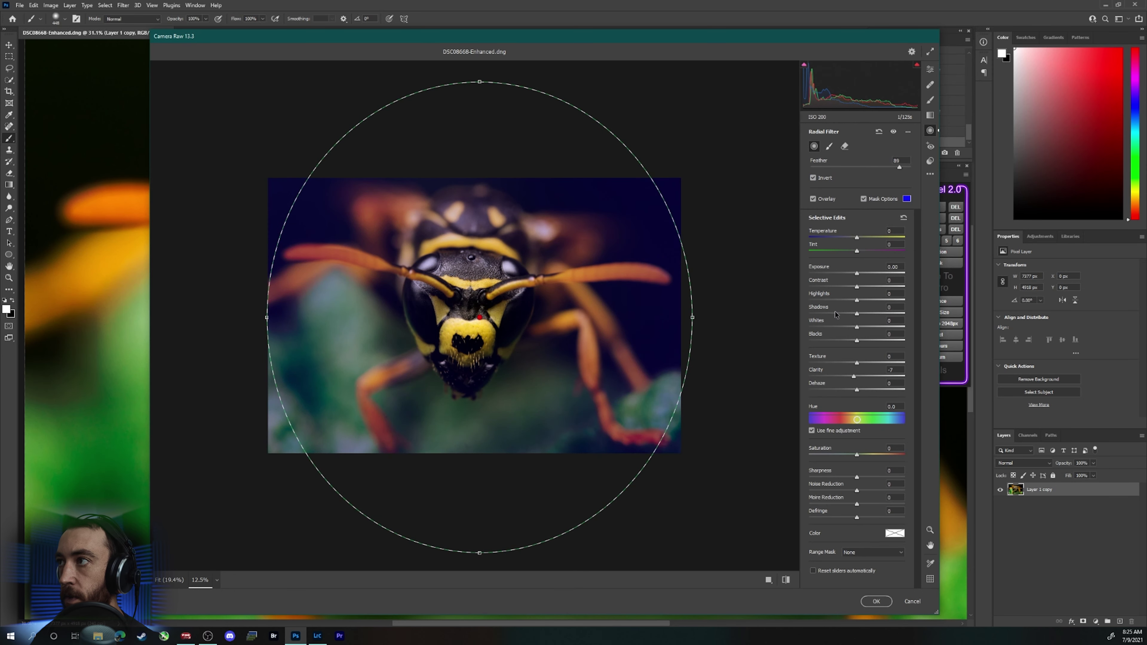
# Step: Hide the mask overlay, lower the radial filter's exposure to -0.85 and reduce its feather to 71
pyautogui.click(864, 198)
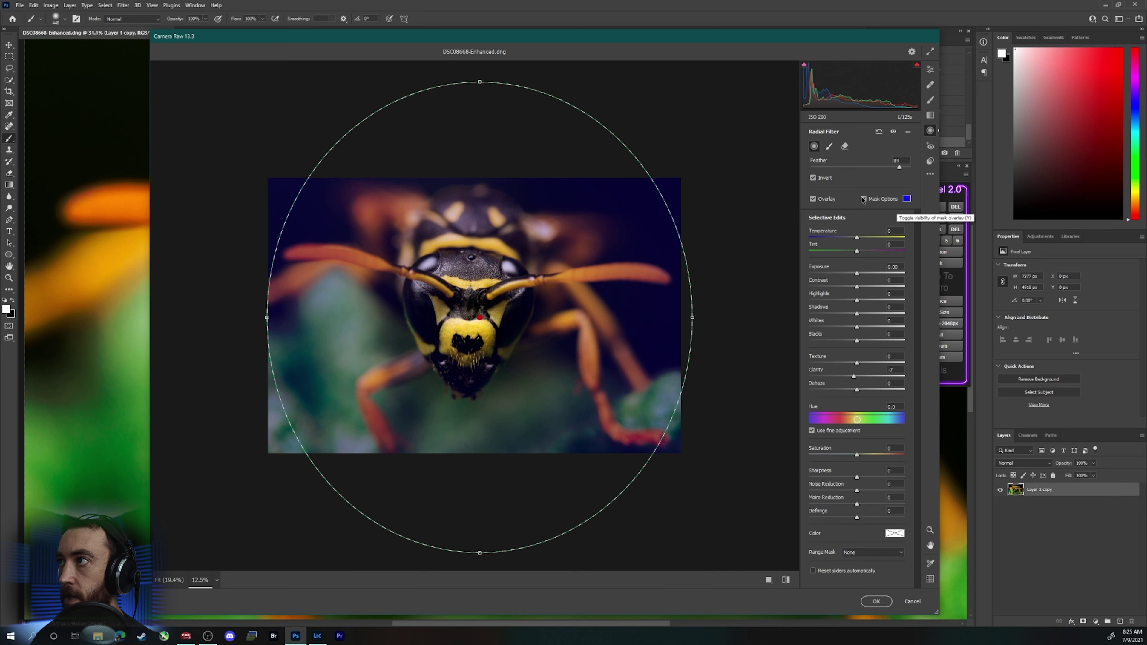
pyautogui.moveTo(857, 276); pyautogui.dragTo(846, 269)
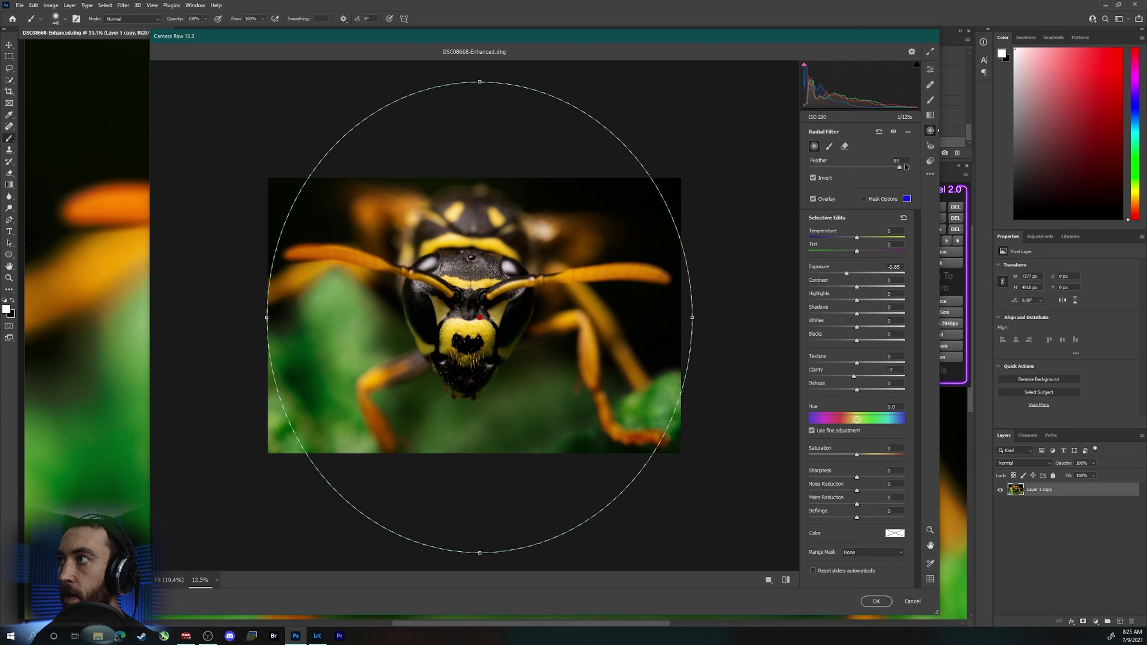
pyautogui.moveTo(899, 167); pyautogui.dragTo(880, 168)
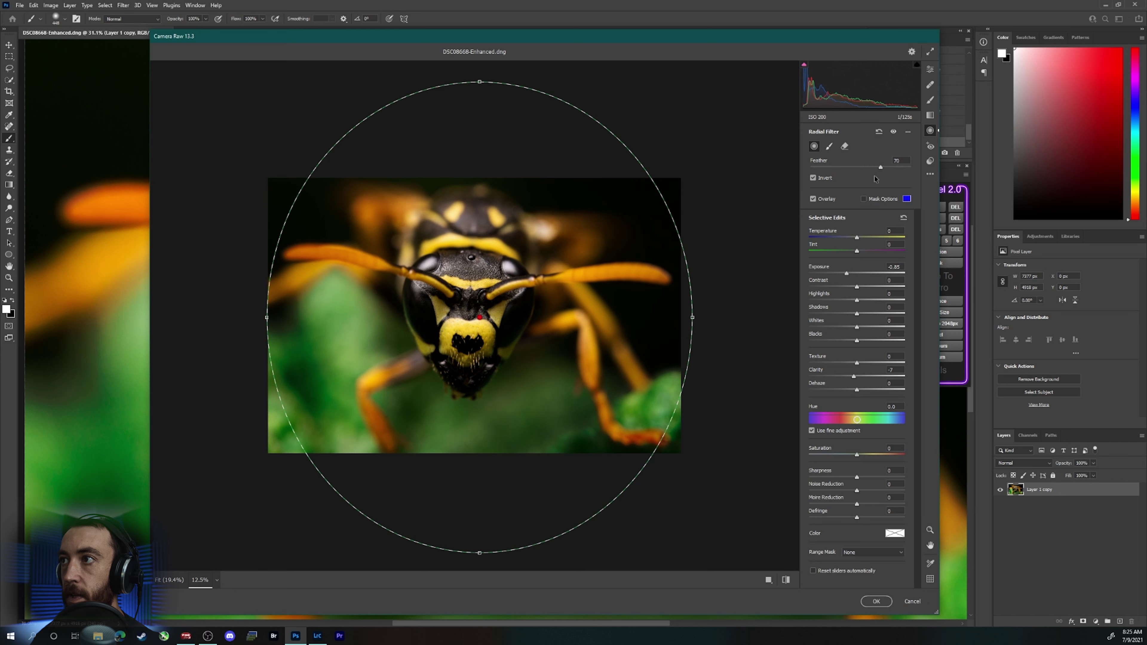
# Step: Narrow the radial filter's ellipse around the wasp, check its mask coverage and lower its exposure to -1.65
pyautogui.moveTo(692, 319); pyautogui.dragTo(654, 317)
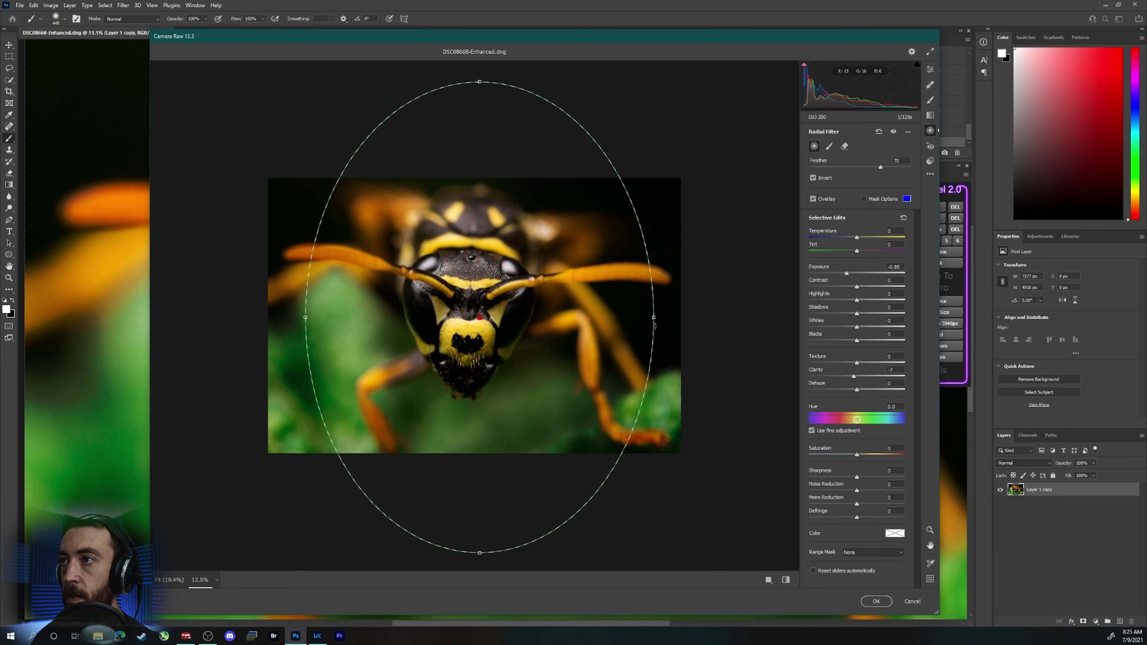
pyautogui.click(863, 199)
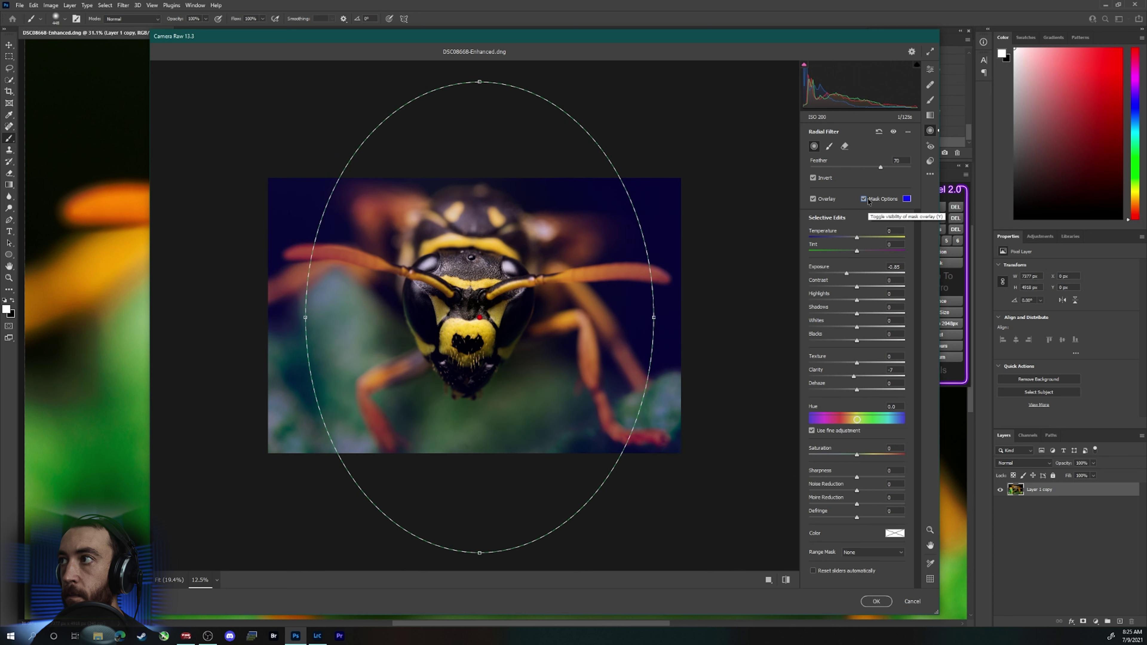
pyautogui.click(864, 200)
pyautogui.moveTo(849, 273); pyautogui.dragTo(840, 273)
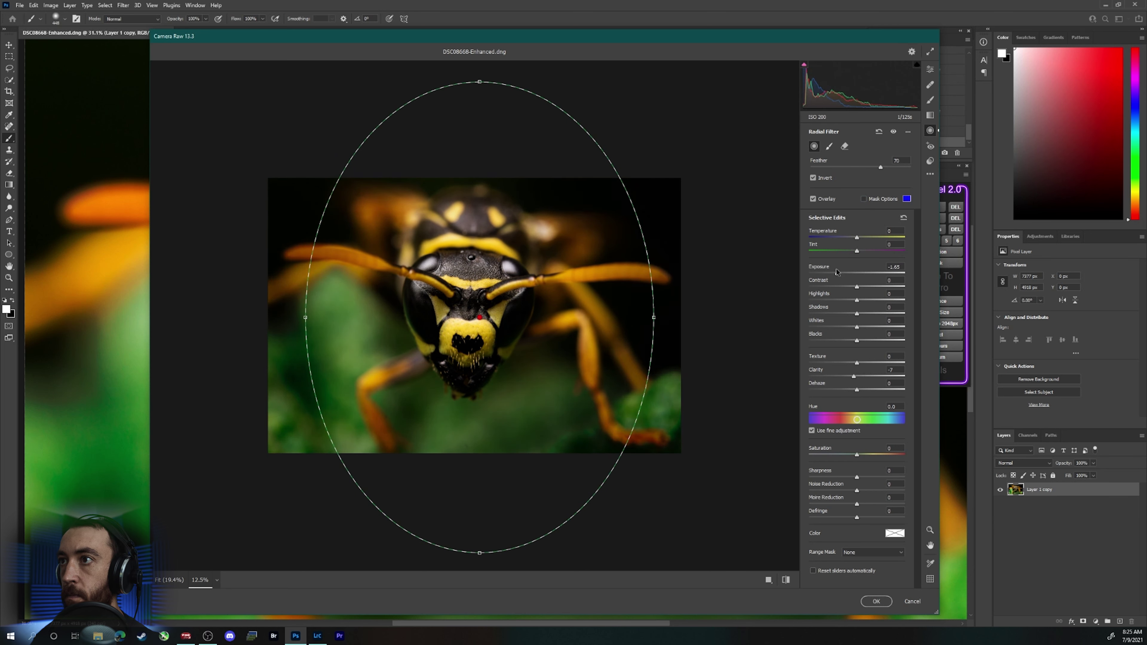
# Step: Duplicate the radial filter and flatten the copy's ellipse so that it fits within the image height around the wasp
pyautogui.rightClick(504, 275)
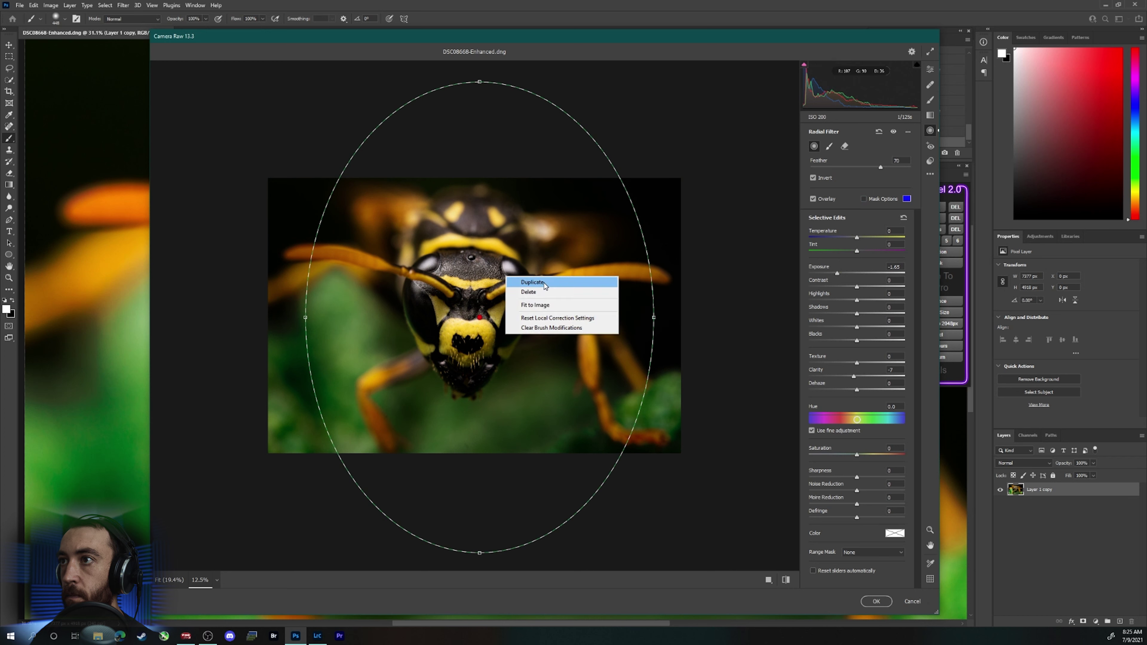
pyautogui.click(545, 284)
pyautogui.moveTo(488, 331)
pyautogui.mouseDown()
pyautogui.moveTo(492, 290)
pyautogui.moveTo(482, 316)
pyautogui.mouseUp()
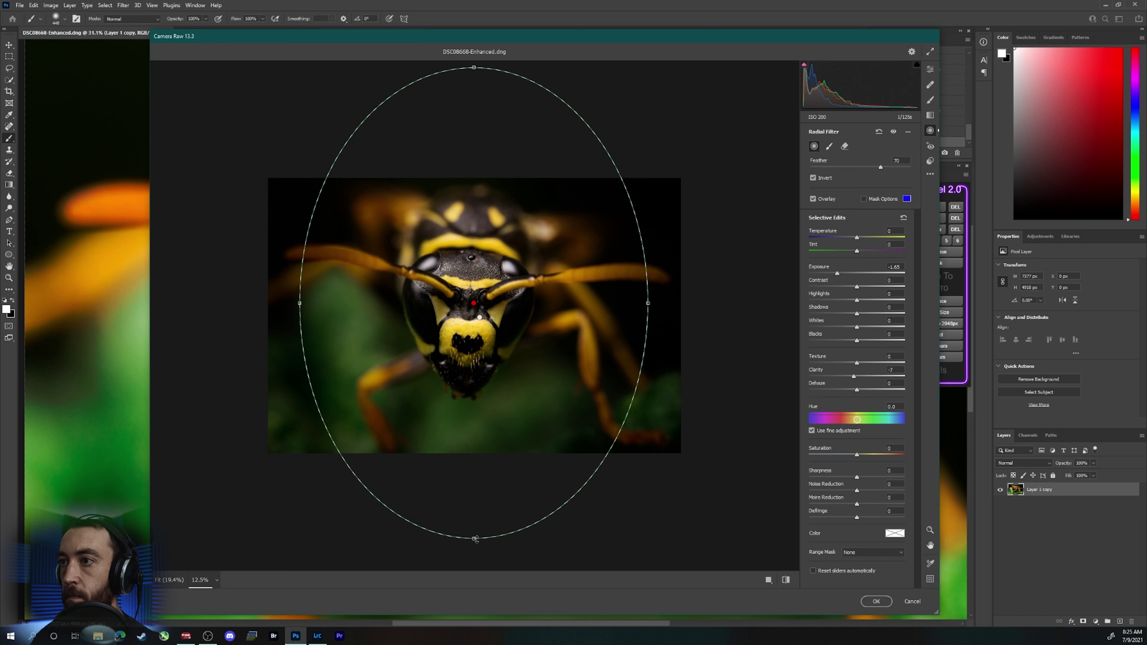
pyautogui.moveTo(474, 539); pyautogui.dragTo(470, 441)
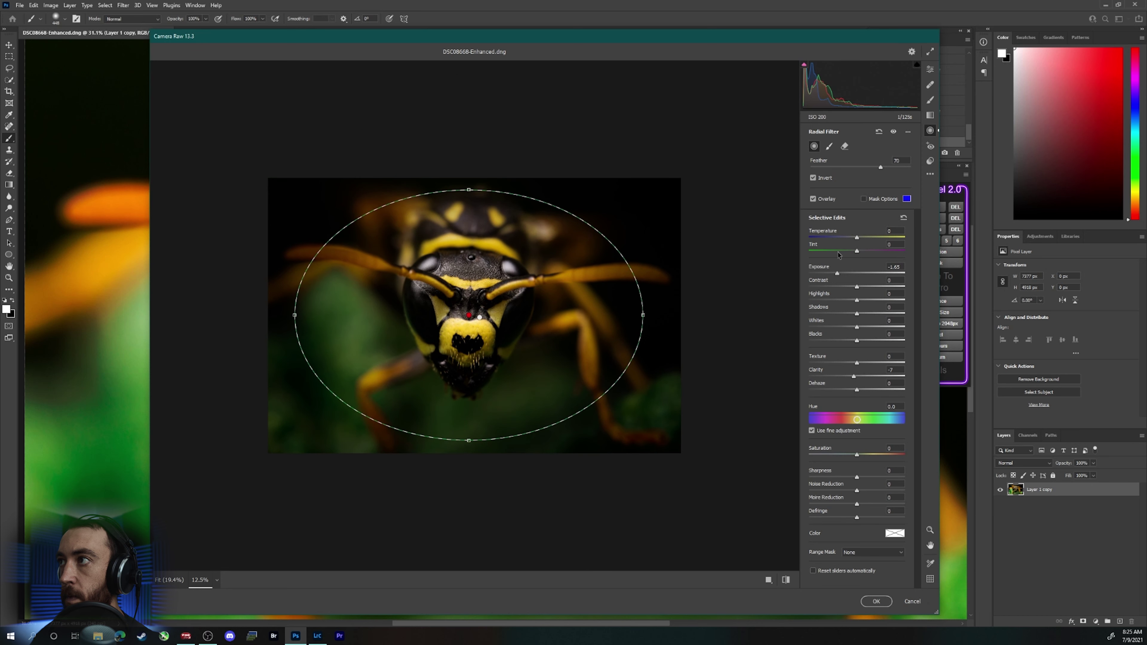
# Step: Turn off inversion on the duplicate filter and set its clarity to 0, exposure to +0.20 and highlights to -9
pyautogui.click(814, 178)
pyautogui.moveTo(837, 273); pyautogui.dragTo(840, 273)
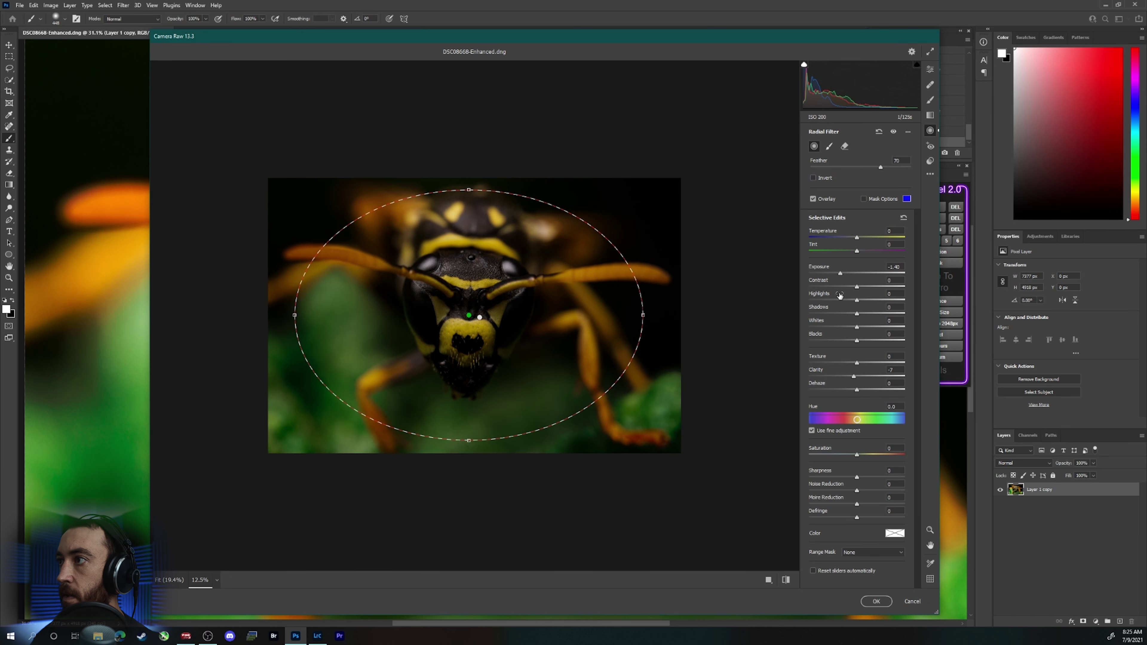
pyautogui.doubleClick(853, 379)
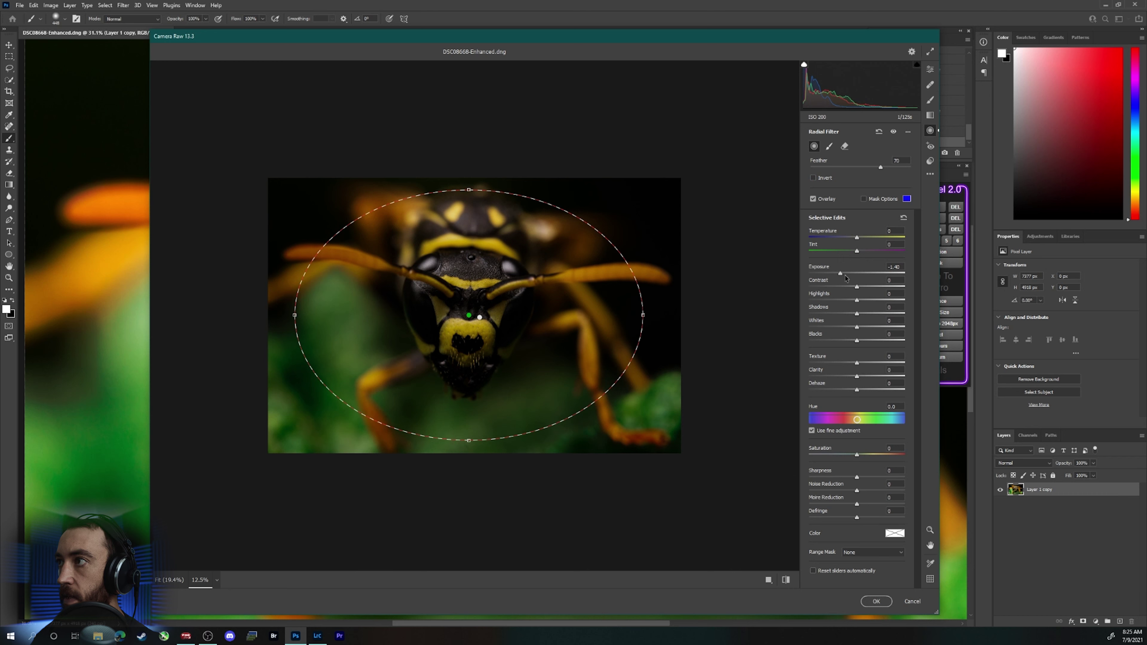
pyautogui.moveTo(856, 274); pyautogui.dragTo(859, 274)
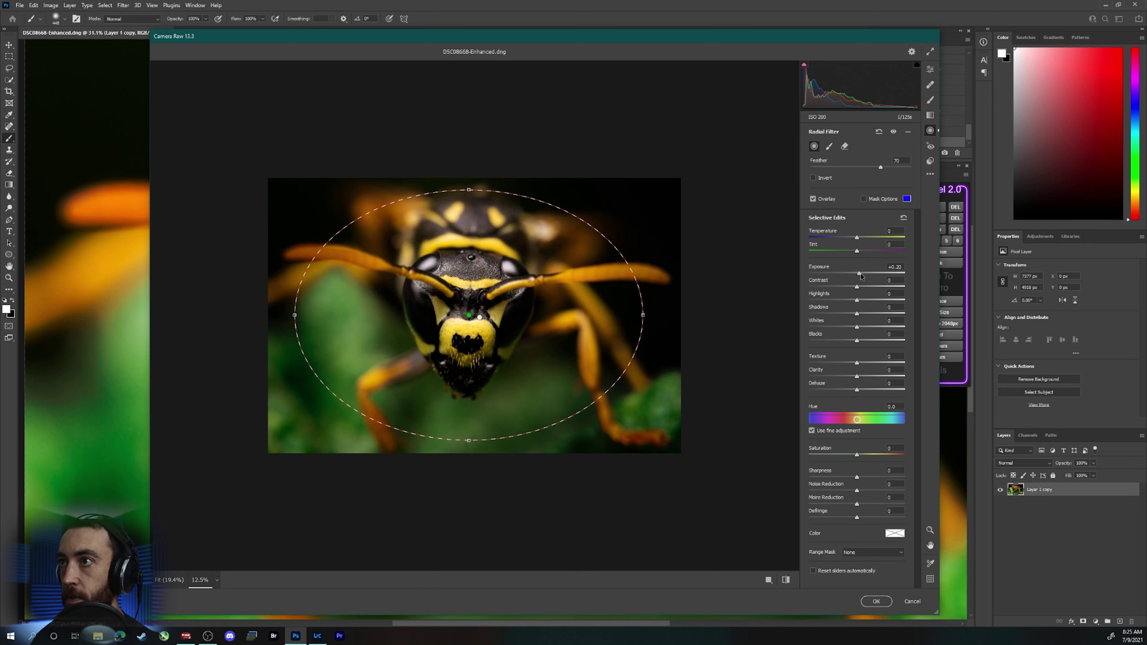
pyautogui.moveTo(858, 302); pyautogui.dragTo(853, 302)
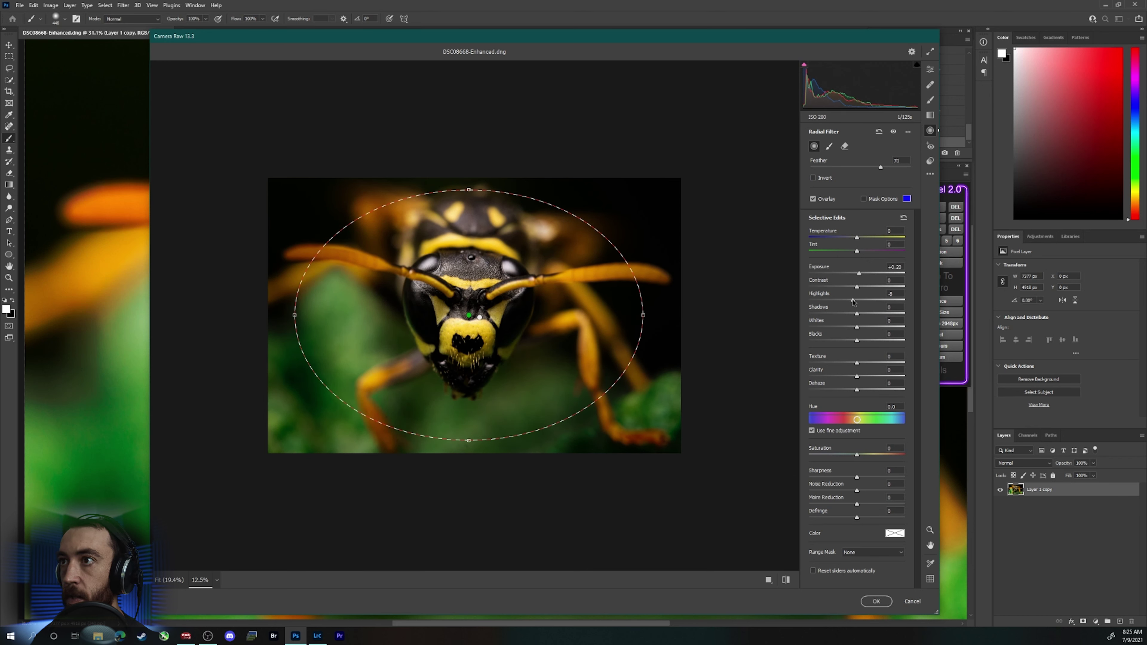
# Step: Draw a new wide radial filter centred on the wasp's upper body and reset its exposure to 0
pyautogui.click(930, 69)
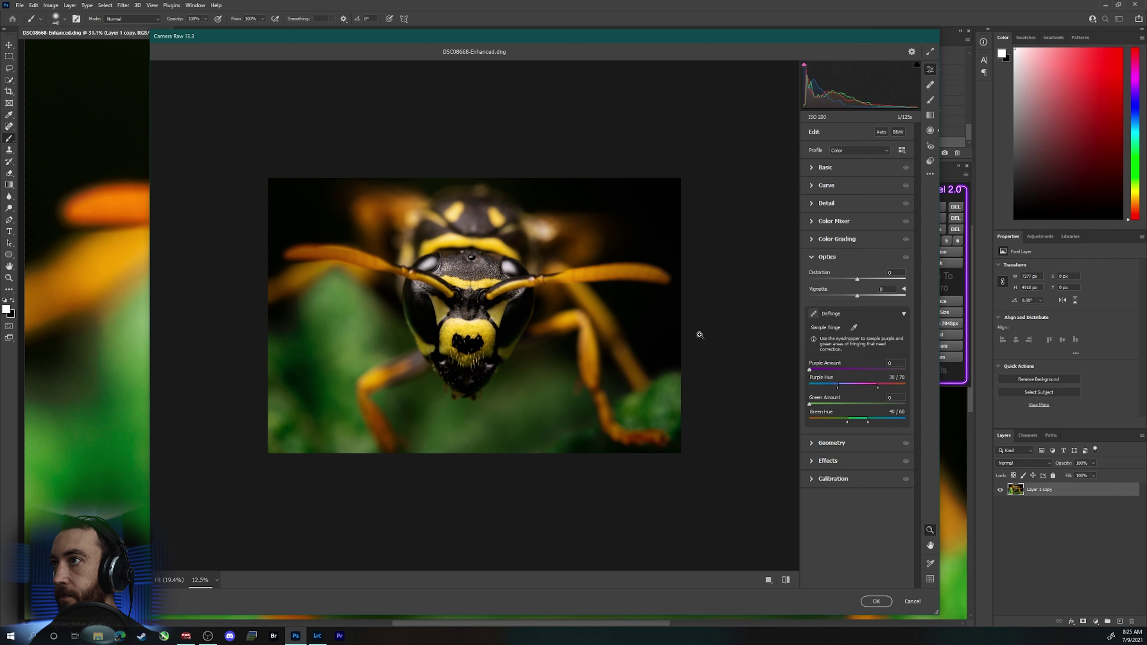
pyautogui.click(930, 130)
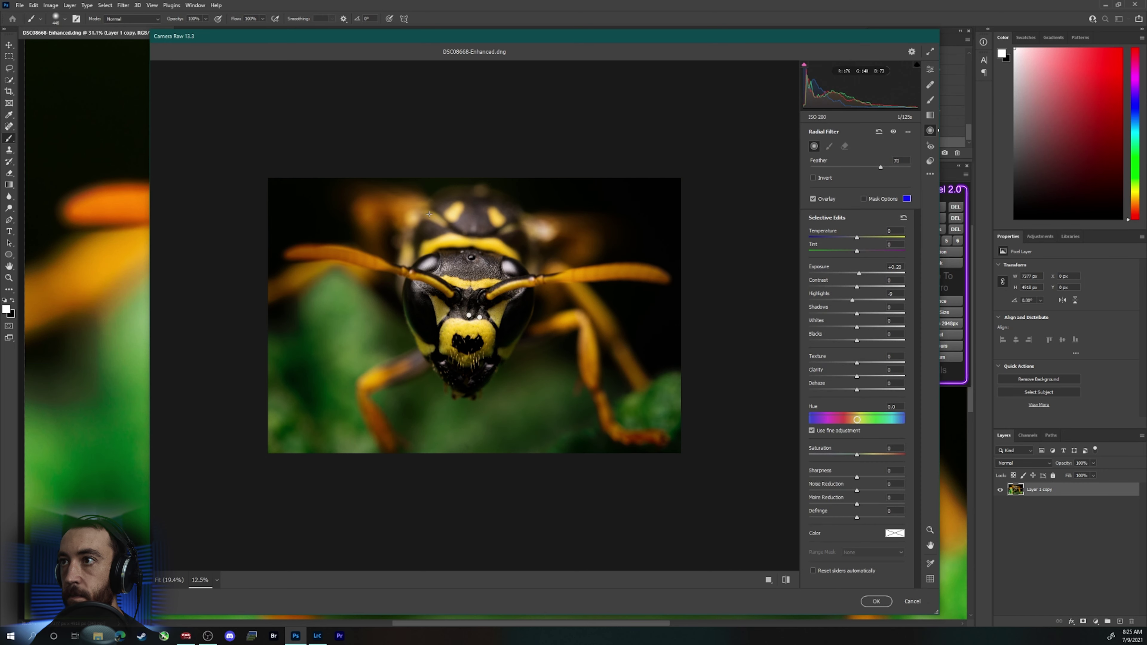
pyautogui.moveTo(429, 214); pyautogui.dragTo(767, 333)
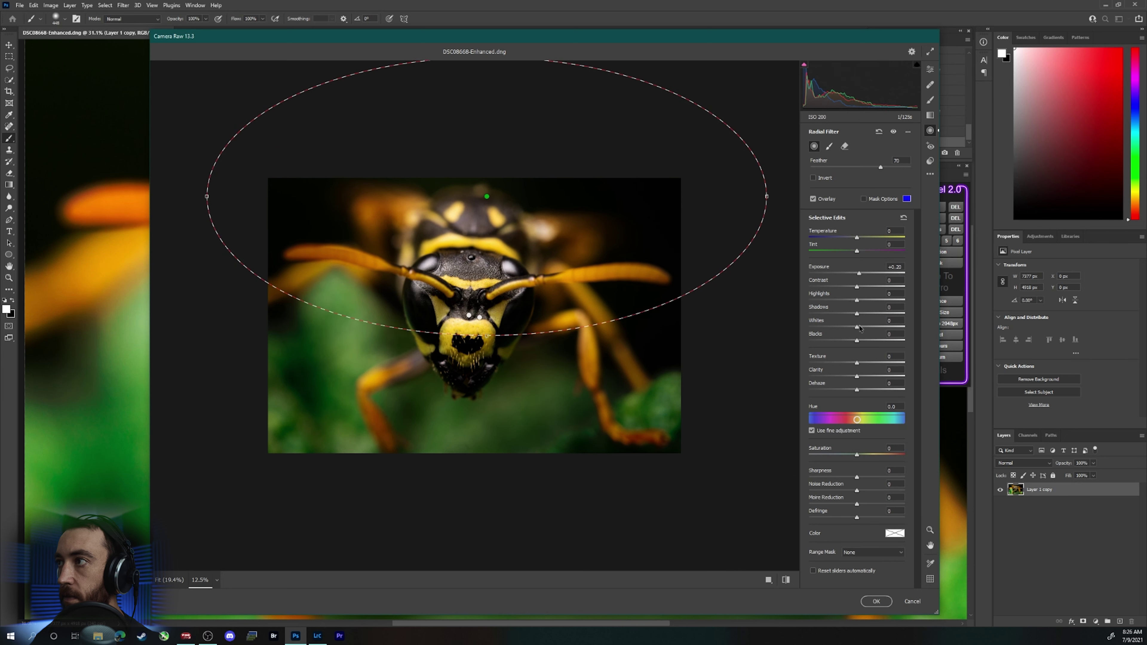
pyautogui.doubleClick(859, 275)
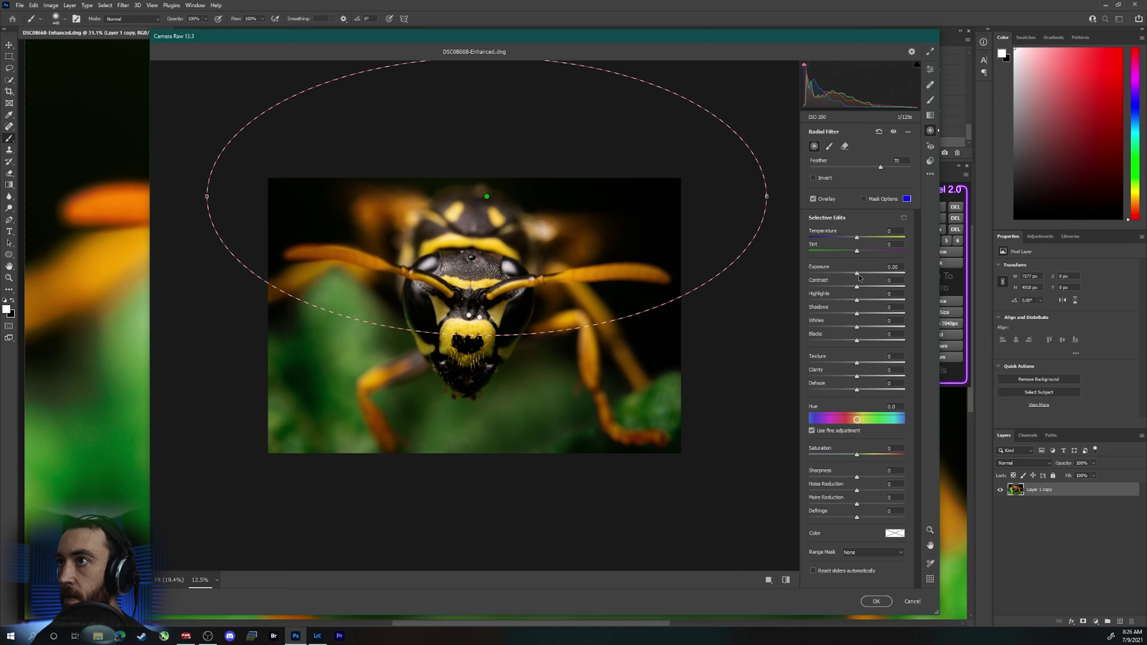
# Step: Lower the new filter's Dehaze to -36, then enlarge its ellipse and centre it on the image's upper edge
pyautogui.moveTo(857, 390); pyautogui.dragTo(840, 391)
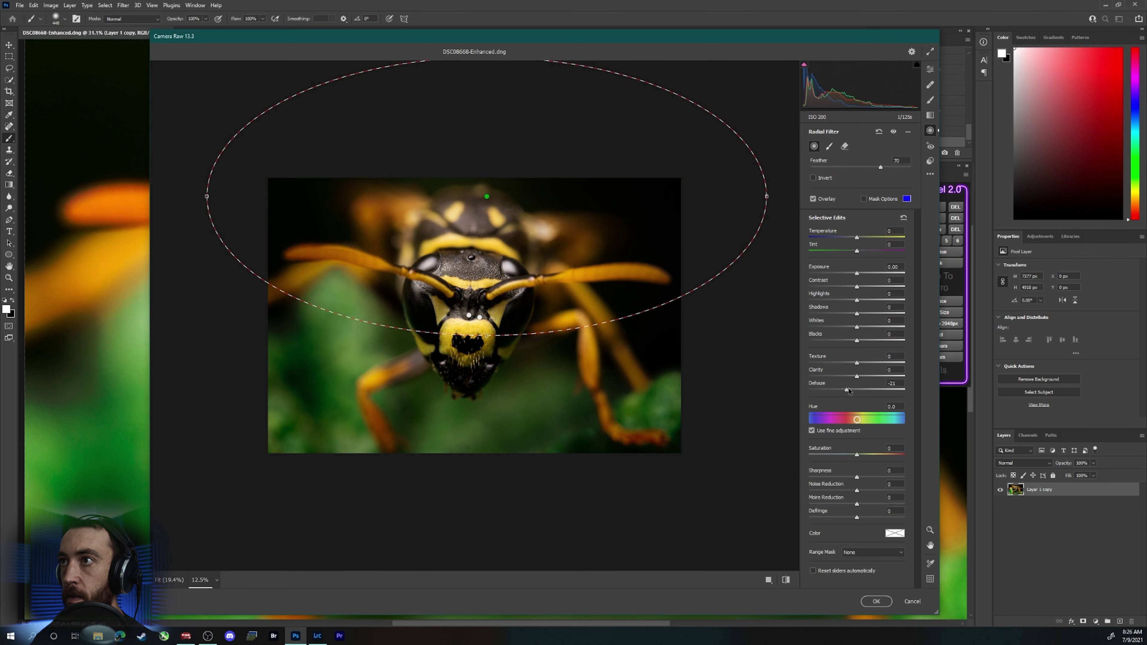
pyautogui.moveTo(487, 197); pyautogui.dragTo(470, 223)
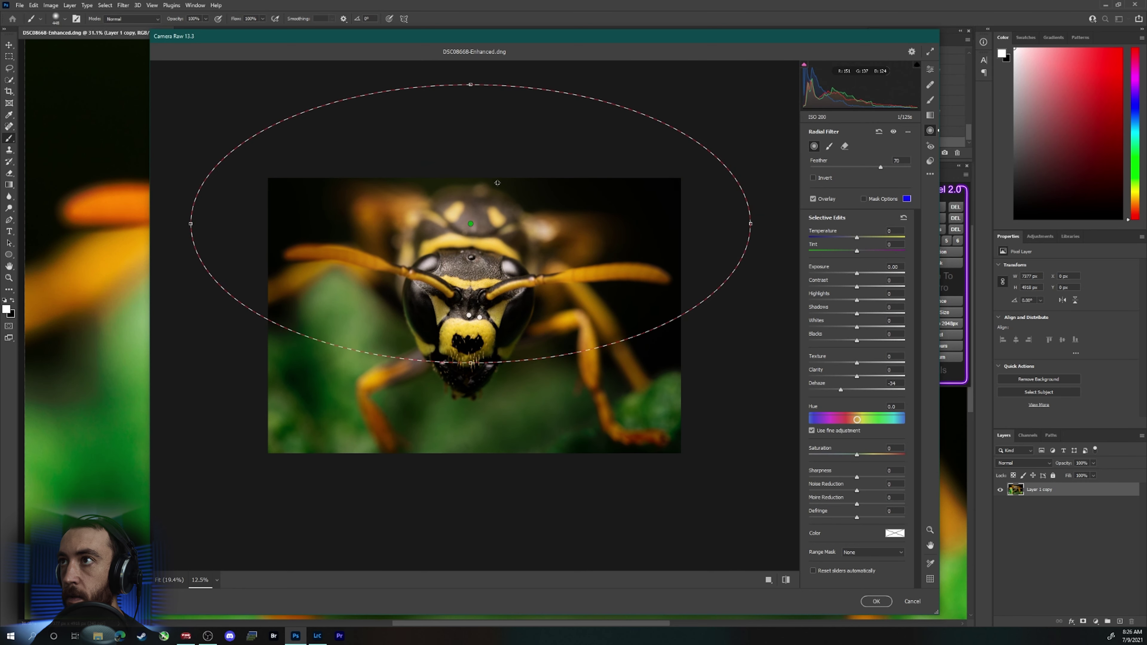
pyautogui.moveTo(471, 84); pyautogui.dragTo(489, 110)
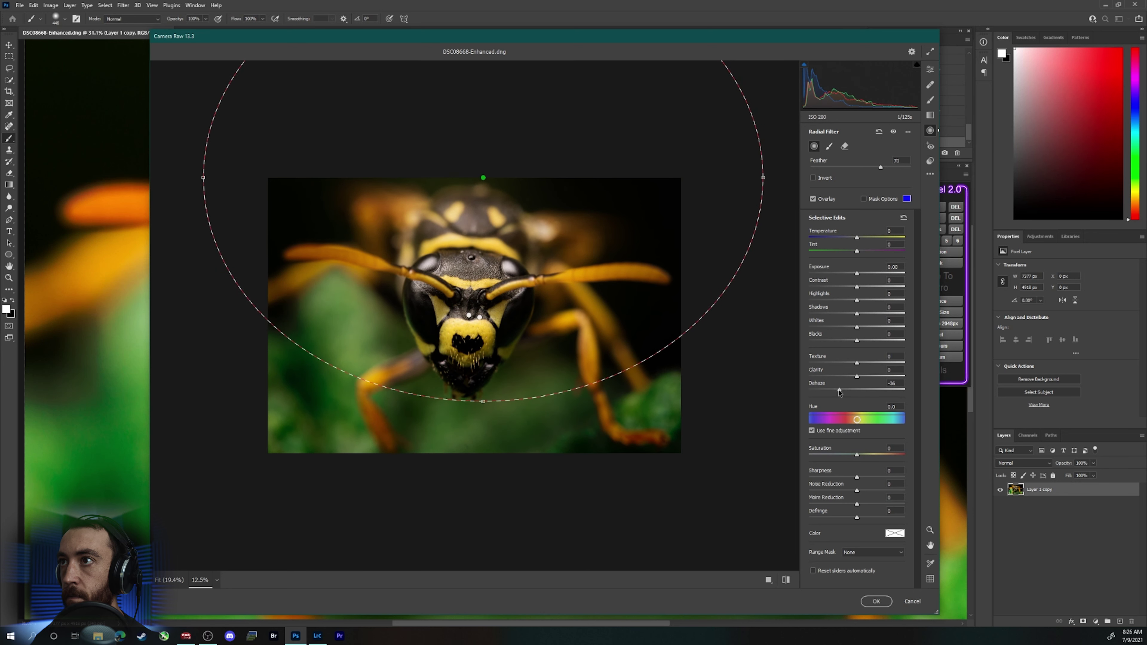
# Step: Set the upper radial filter's contrast to +59, Dehaze to -40 and saturation to -13
pyautogui.moveTo(857, 287); pyautogui.dragTo(879, 291)
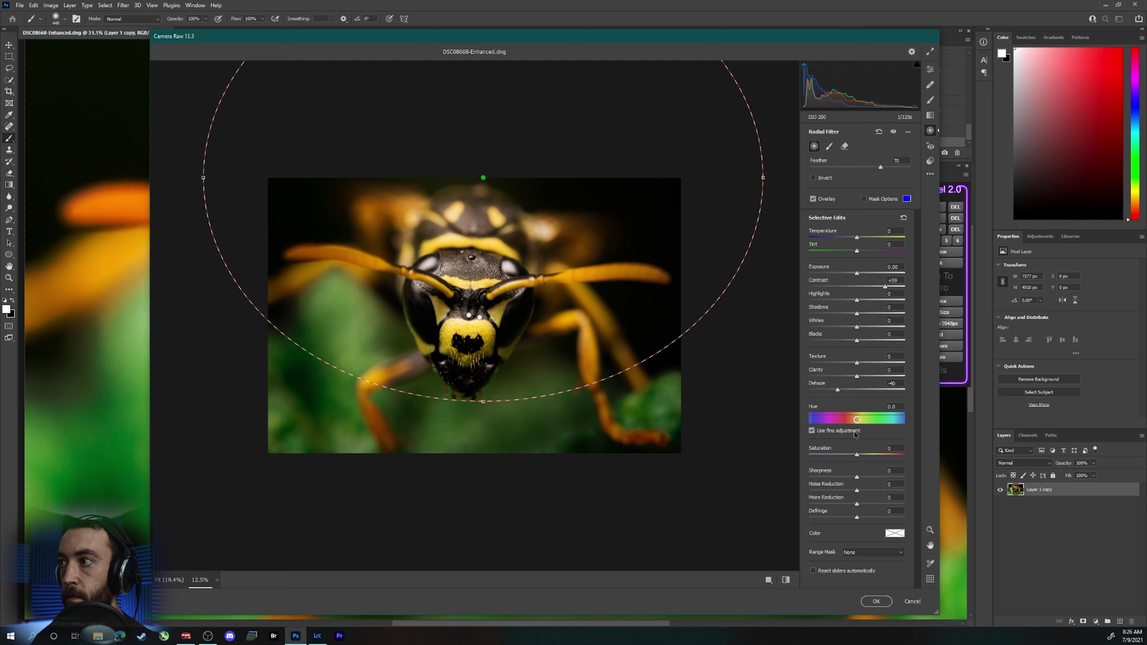
pyautogui.moveTo(856, 455); pyautogui.dragTo(852, 457)
pyautogui.press('Delete')
pyautogui.hotkey('ctrl', 'z')
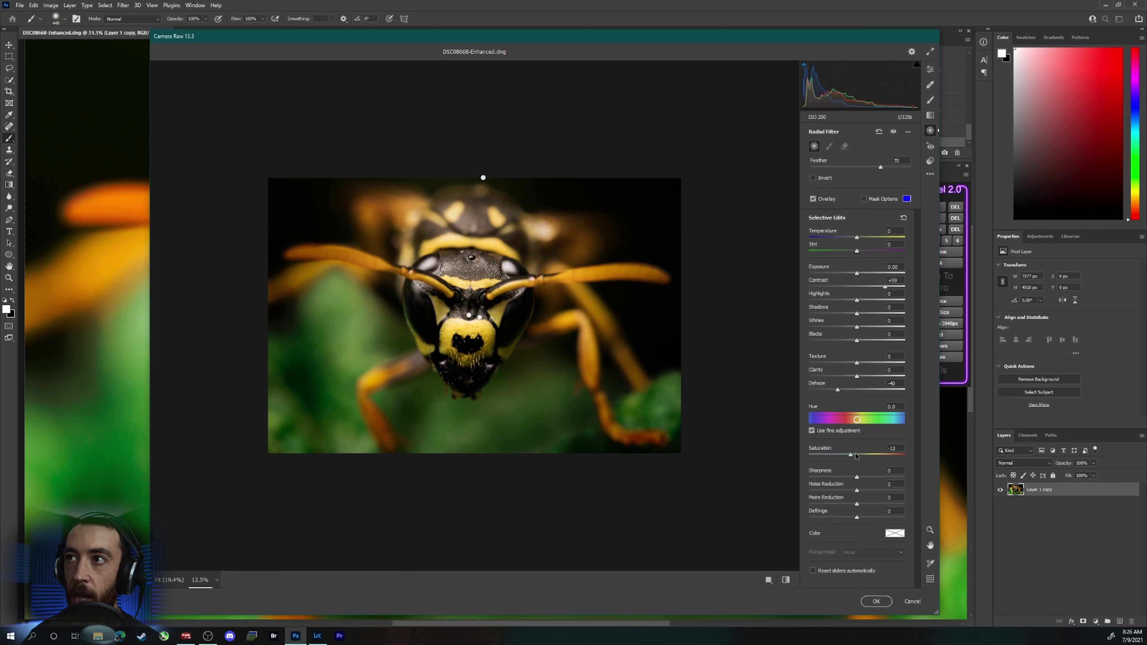
pyautogui.moveTo(483, 178)
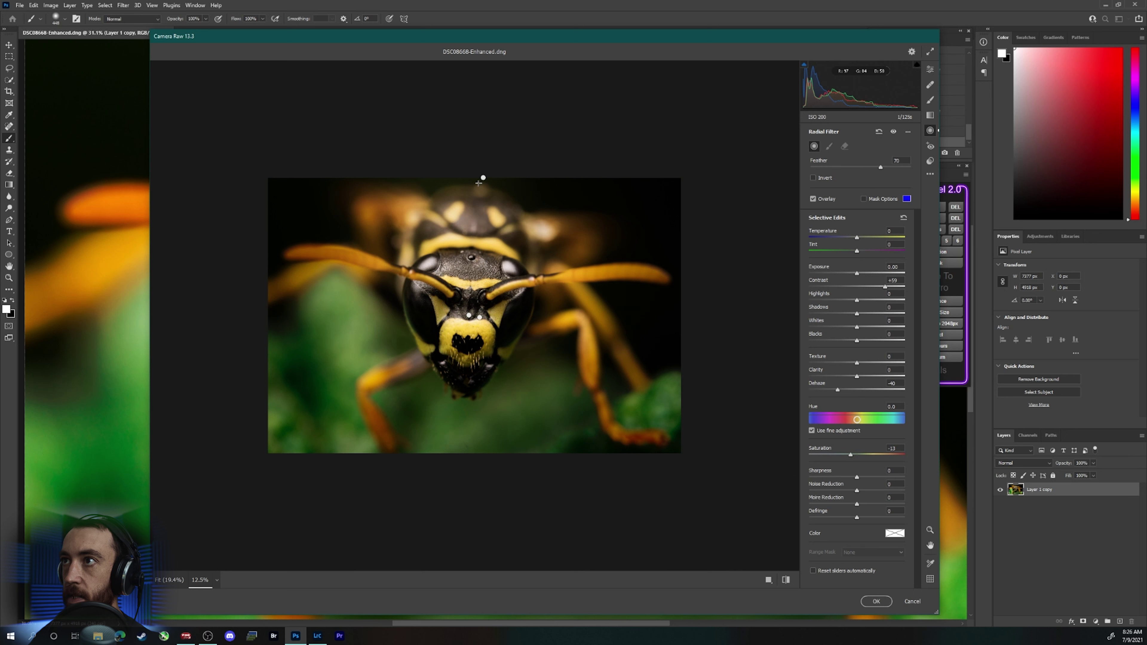
# Step: Select the radial filter on the image's upper edge and apply the Camera Raw edits to the layer
pyautogui.click(483, 178)
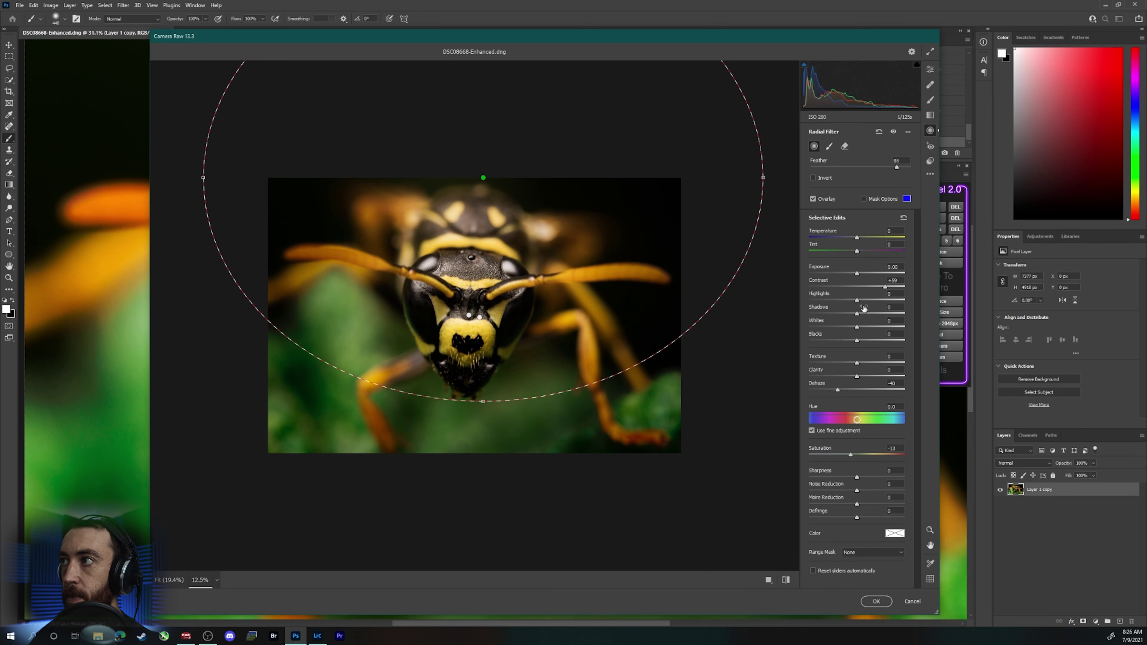
pyautogui.click(876, 601)
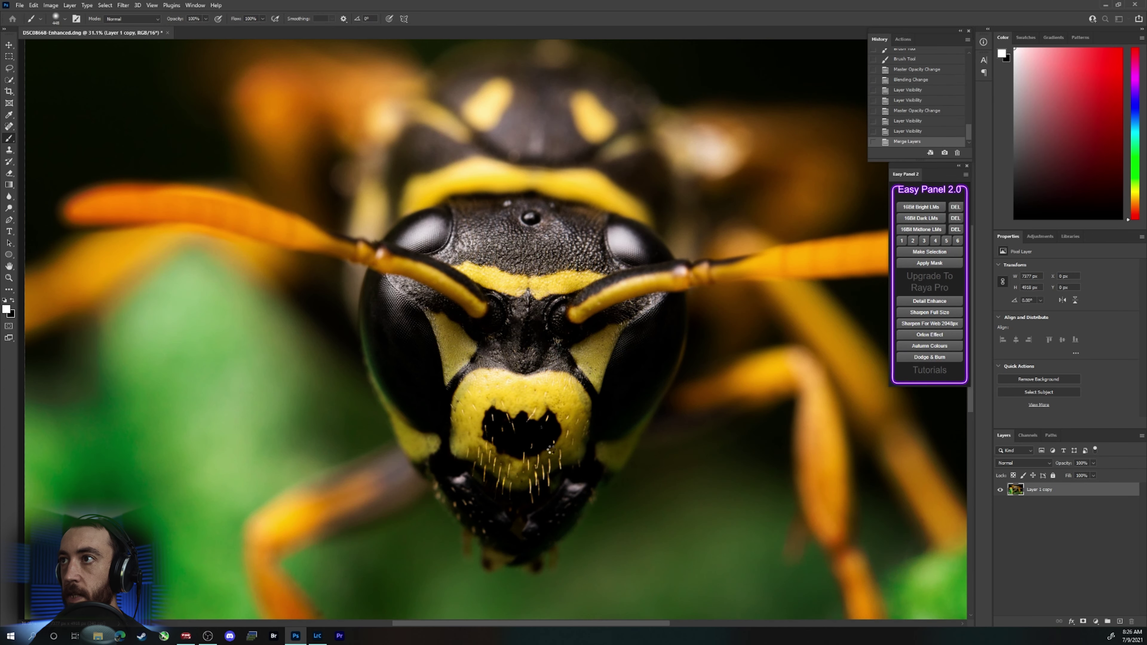
pyautogui.scroll(-9, 551, 420)
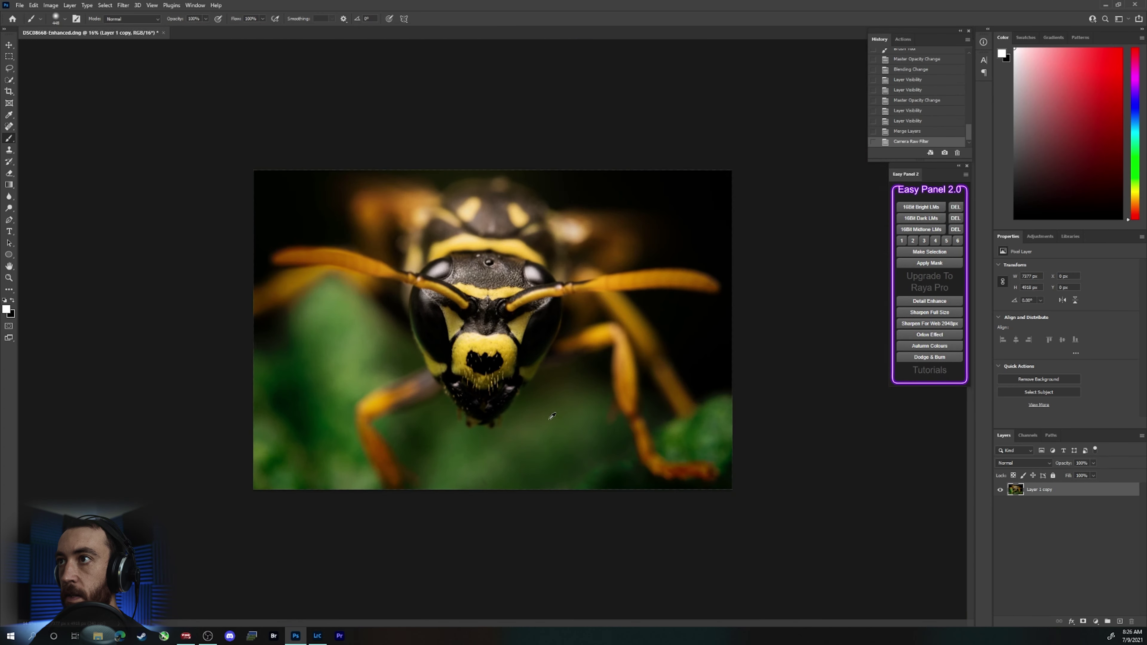
# Step: Shrink the Spot Healing Brush and remove the dark spot near the left edge of the wasp's yellow face plate
pyautogui.scroll(2, 551, 417)
pyautogui.scroll(5, 533, 357)
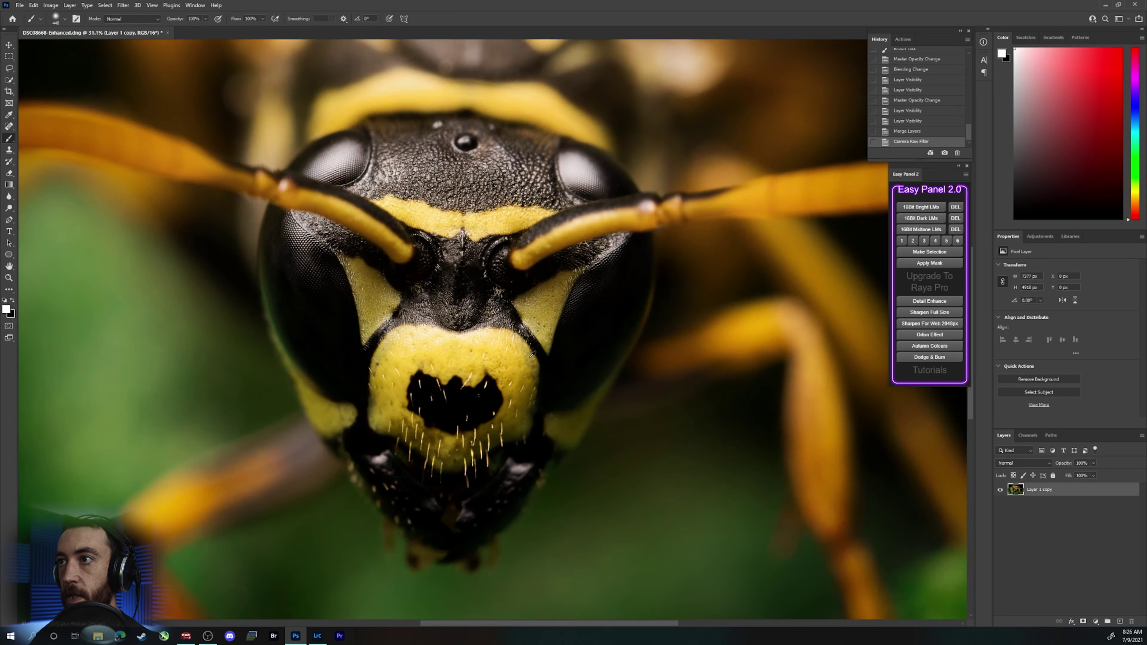
pyautogui.scroll(4, 531, 354)
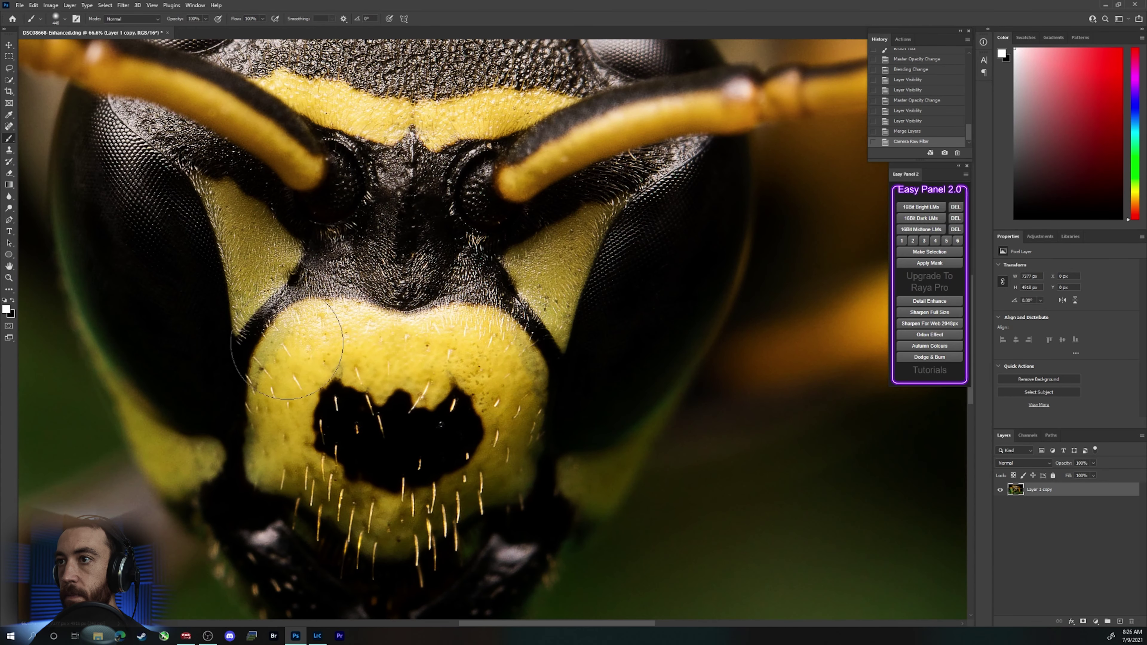
pyautogui.click(14, 127)
pyautogui.scroll(8, 251, 354)
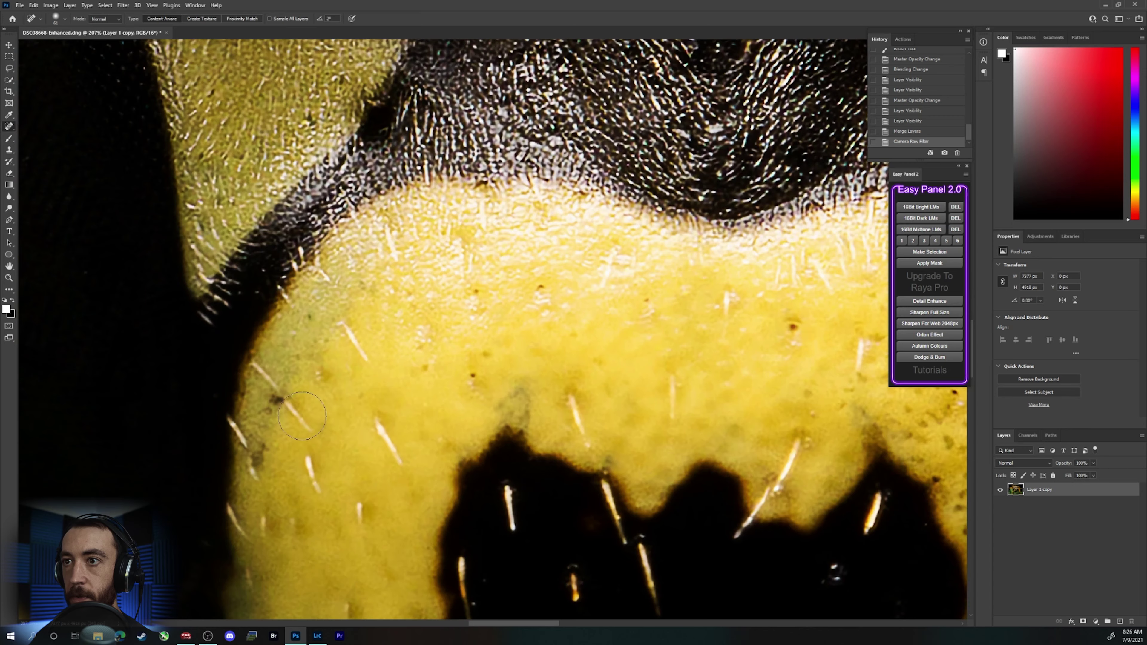
pyautogui.rightClick(619, 356)
pyautogui.moveTo(653, 378); pyautogui.dragTo(632, 378)
pyautogui.click(542, 349)
pyautogui.moveTo(199, 390)
pyautogui.mouseDown()
pyautogui.moveTo(180, 402)
pyautogui.moveTo(187, 388)
pyautogui.mouseUp()
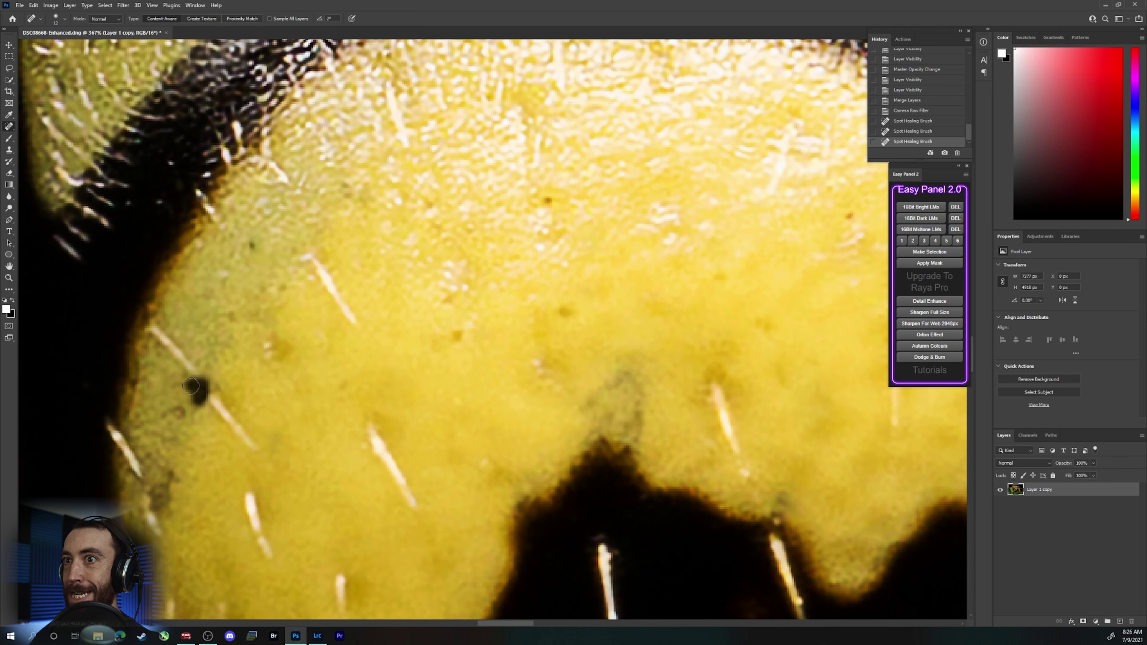
# Step: Heal the small brown specks across the upper middle of the yellow face plate
pyautogui.scroll(10, 409, 514)
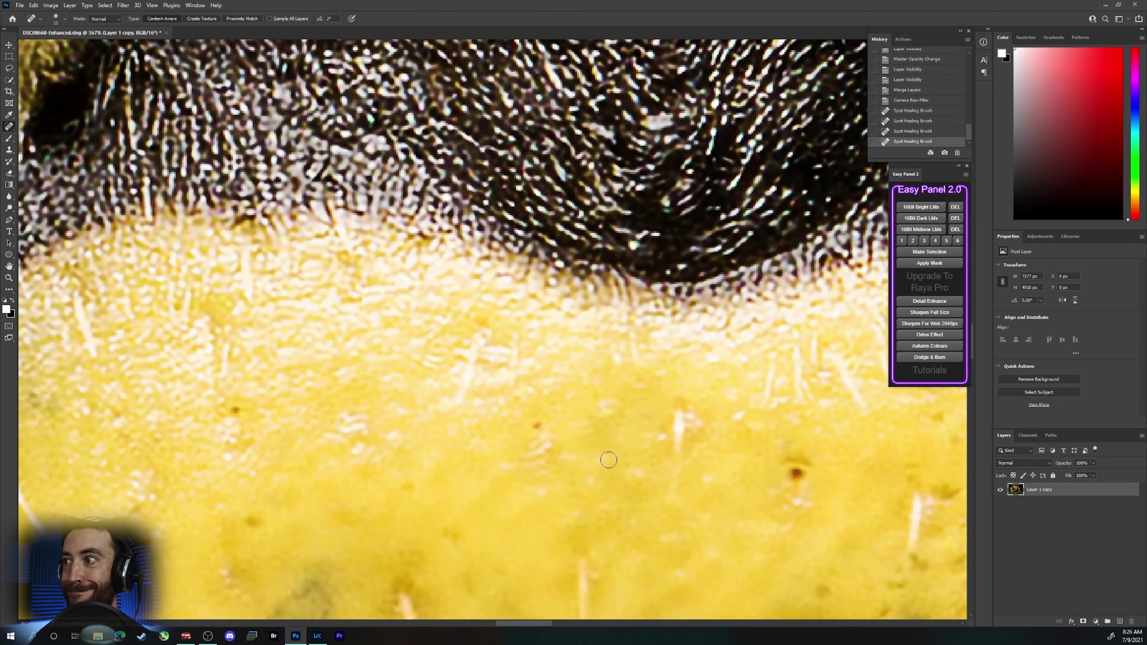
pyautogui.moveTo(798, 473); pyautogui.dragTo(799, 473)
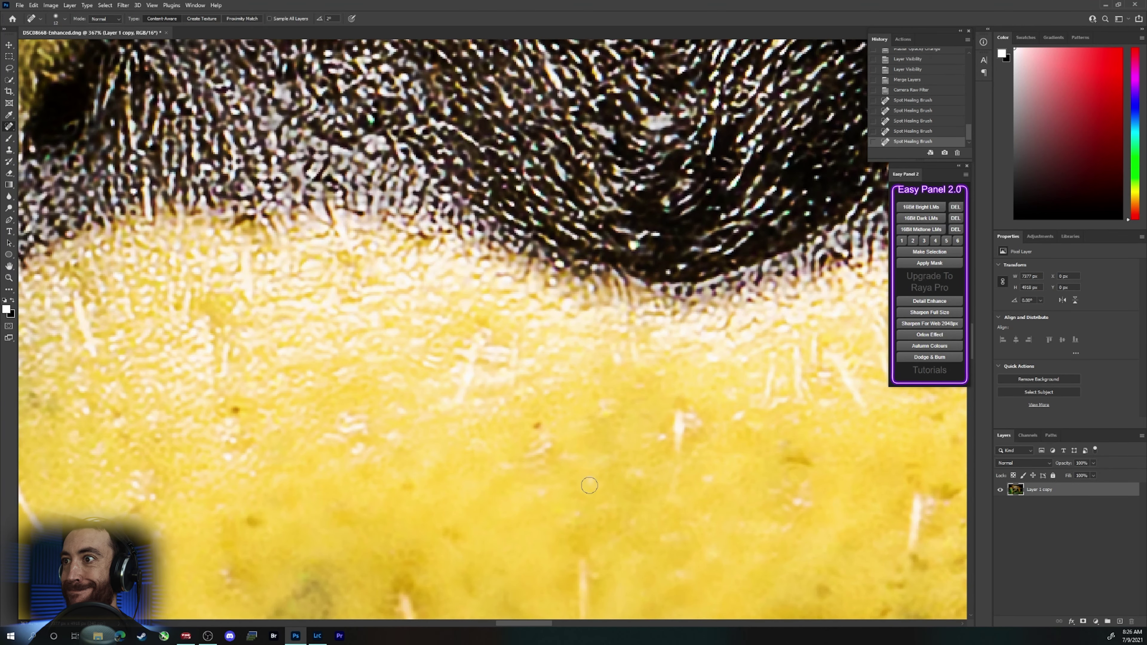
pyautogui.click(533, 427)
pyautogui.click(533, 427)
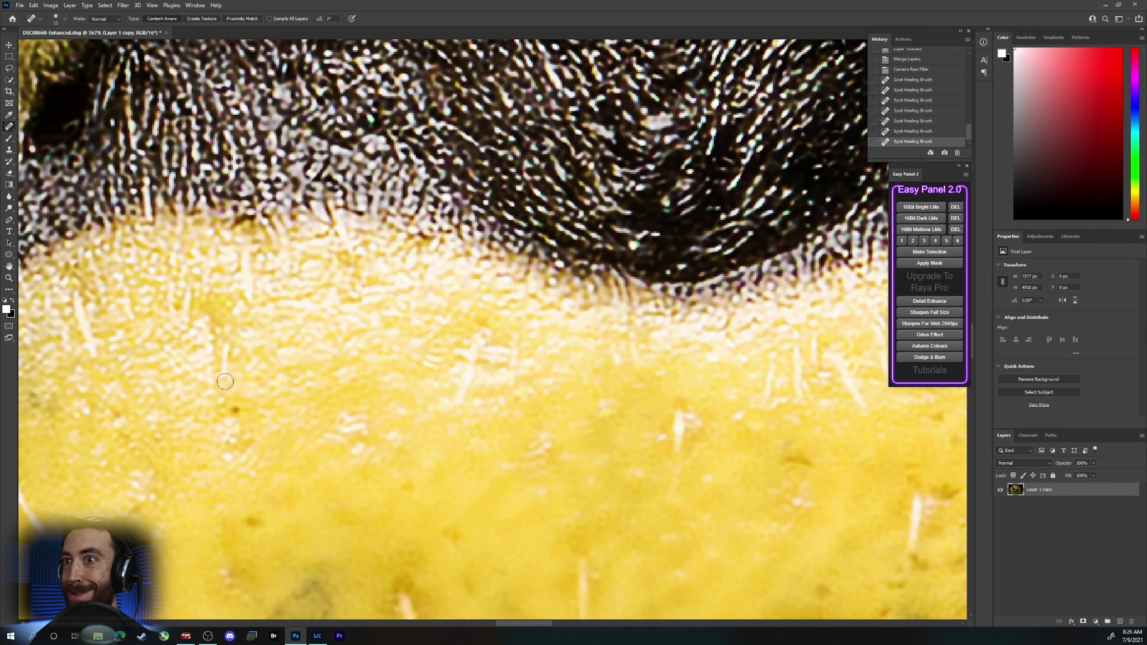
pyautogui.click(235, 410)
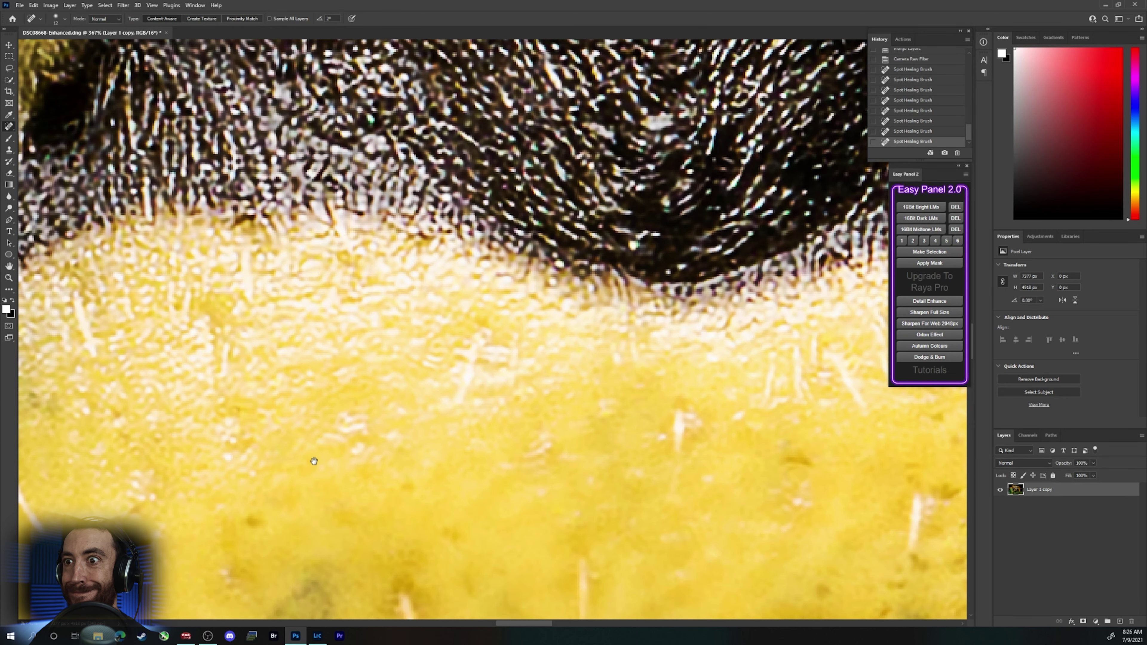
# Step: Heal the dark marks along the face plate's left edge and the green speck near its upper-left corner
pyautogui.moveTo(307, 456); pyautogui.dragTo(699, 114)
pyautogui.moveTo(249, 341)
pyautogui.mouseDown()
pyautogui.moveTo(235, 368)
pyautogui.moveTo(228, 357)
pyautogui.moveTo(239, 357)
pyautogui.mouseUp()
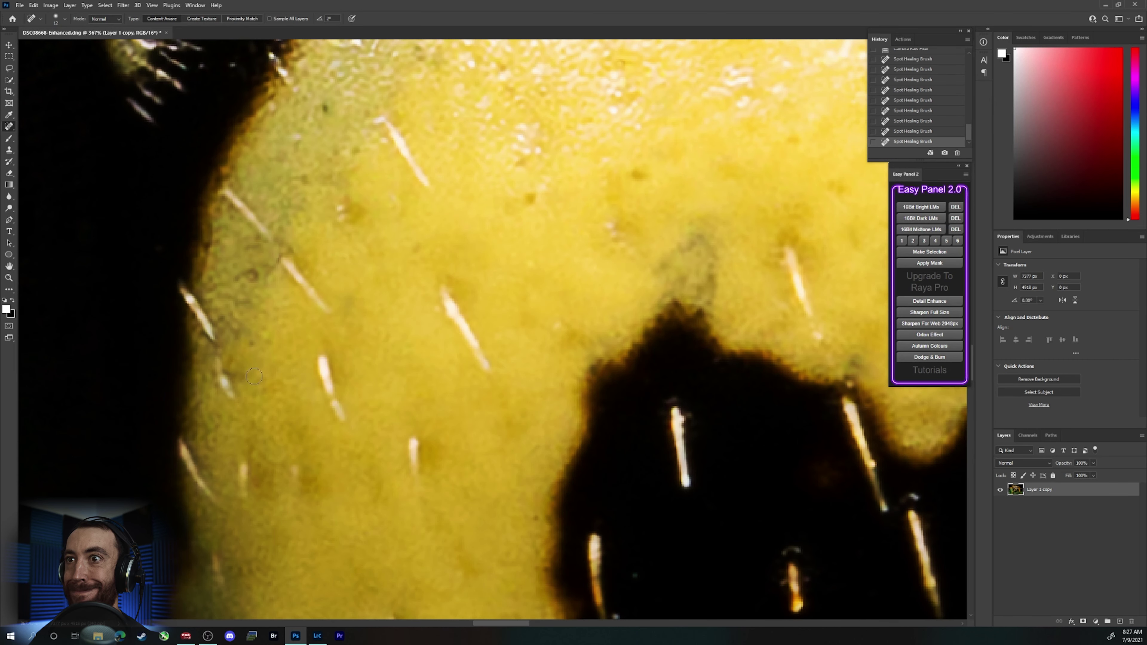
pyautogui.click(239, 375)
pyautogui.moveTo(258, 284)
pyautogui.mouseDown()
pyautogui.moveTo(248, 273)
pyautogui.moveTo(231, 286)
pyautogui.mouseUp()
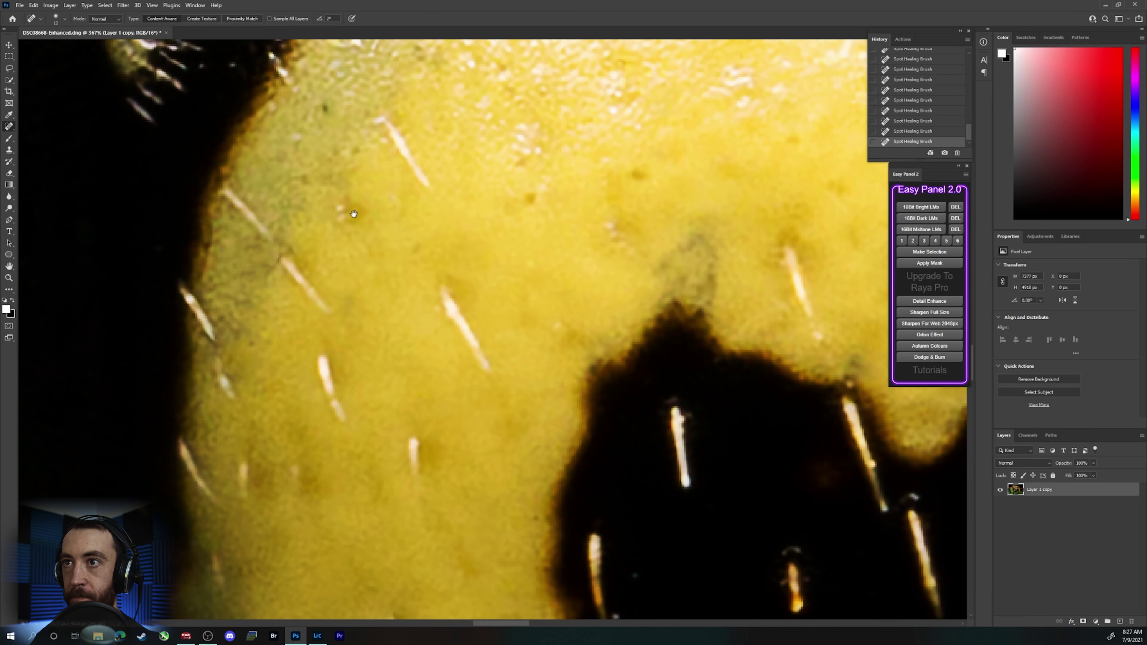
pyautogui.moveTo(354, 214); pyautogui.dragTo(357, 577)
pyautogui.moveTo(330, 473); pyautogui.dragTo(325, 462)
# Step: Heal the dark specks on the right half of the yellow face plate, above the black marking
pyautogui.moveTo(849, 488)
pyautogui.mouseDown()
pyautogui.moveTo(599, 461)
pyautogui.moveTo(422, 412)
pyautogui.mouseUp()
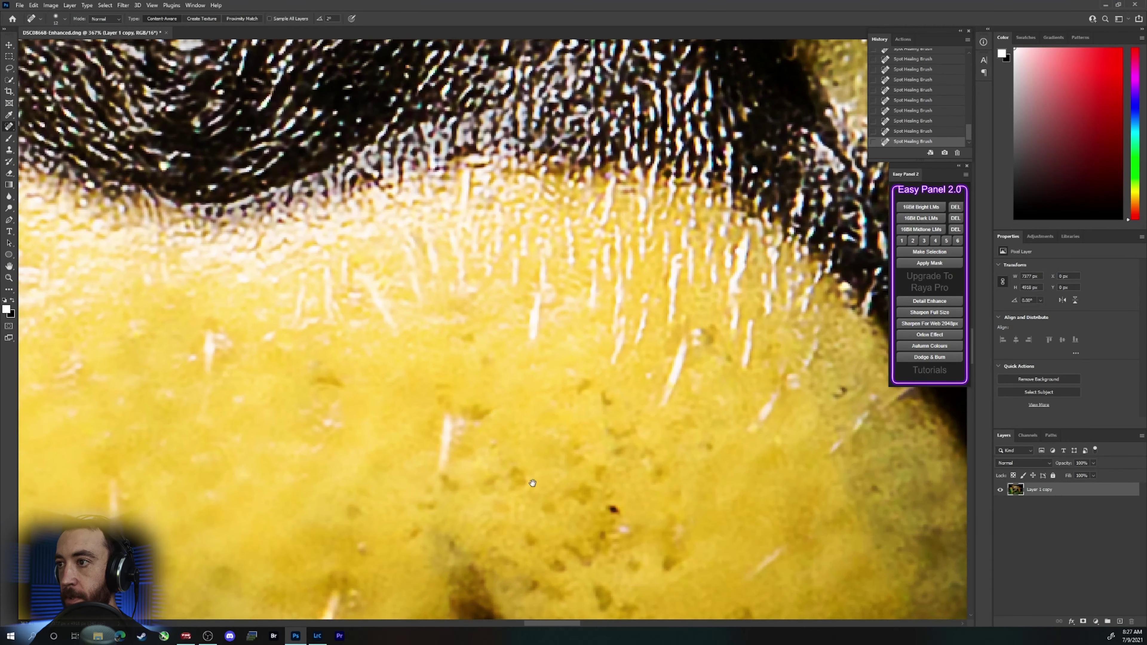
pyautogui.moveTo(621, 518); pyautogui.dragTo(610, 507)
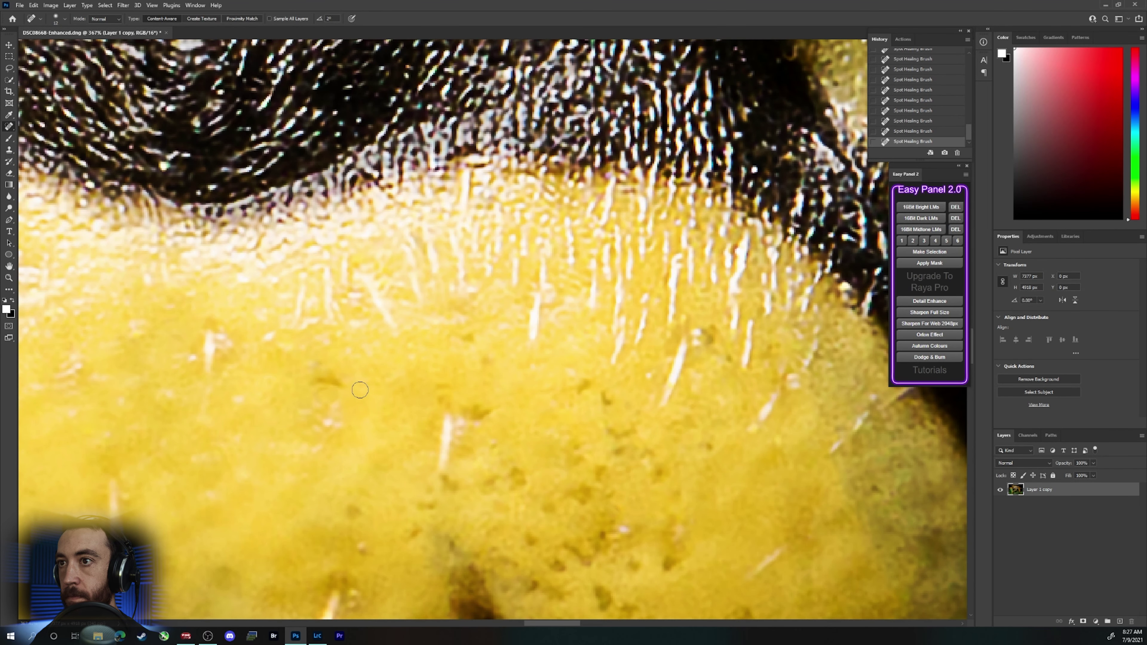
pyautogui.click(332, 381)
pyautogui.moveTo(332, 380); pyautogui.dragTo(591, 259)
pyautogui.click(568, 254)
pyautogui.moveTo(631, 426); pyautogui.dragTo(619, 419)
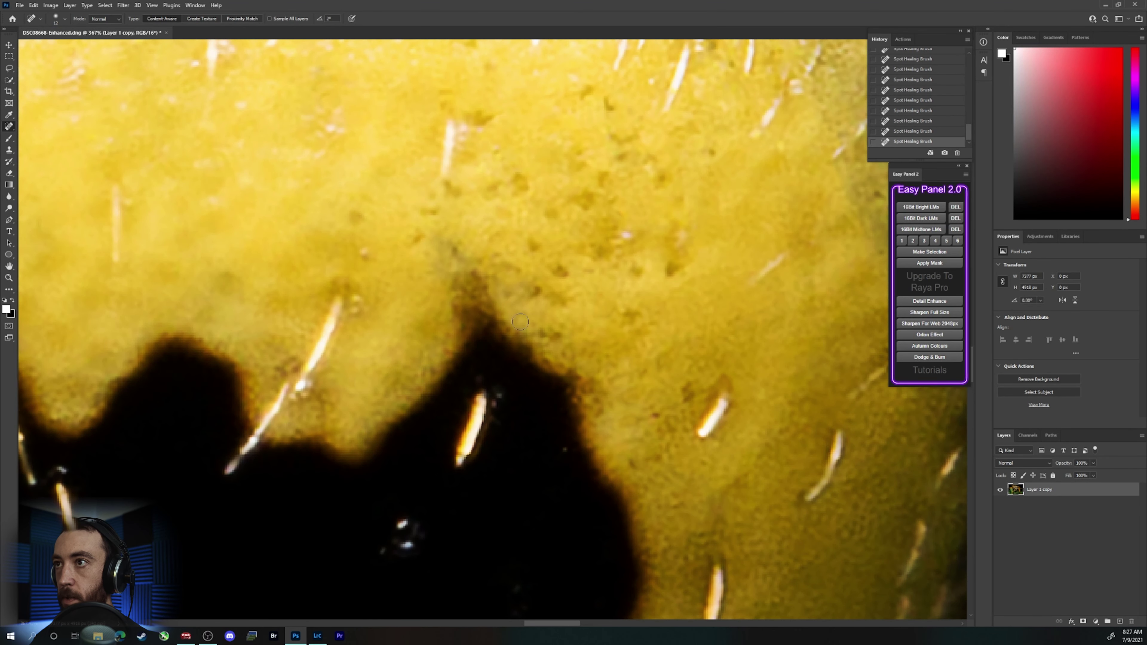
# Step: Spot-heal the blemishes on the left yellow triangle beside the eye and on the yellow forehead band
pyautogui.moveTo(486, 217); pyautogui.dragTo(542, 497)
pyautogui.moveTo(189, 420); pyautogui.dragTo(395, 508)
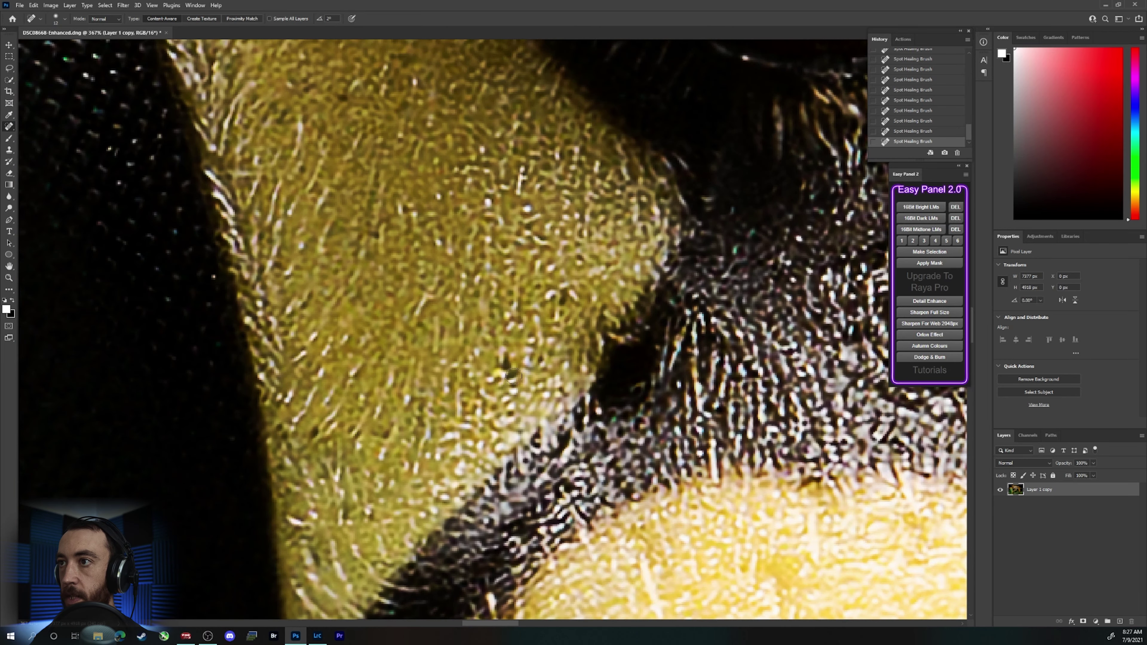
pyautogui.moveTo(513, 375); pyautogui.dragTo(507, 362)
pyautogui.scroll(-5, 514, 371)
pyautogui.scroll(4, 614, 81)
pyautogui.moveTo(614, 82); pyautogui.dragTo(307, 298)
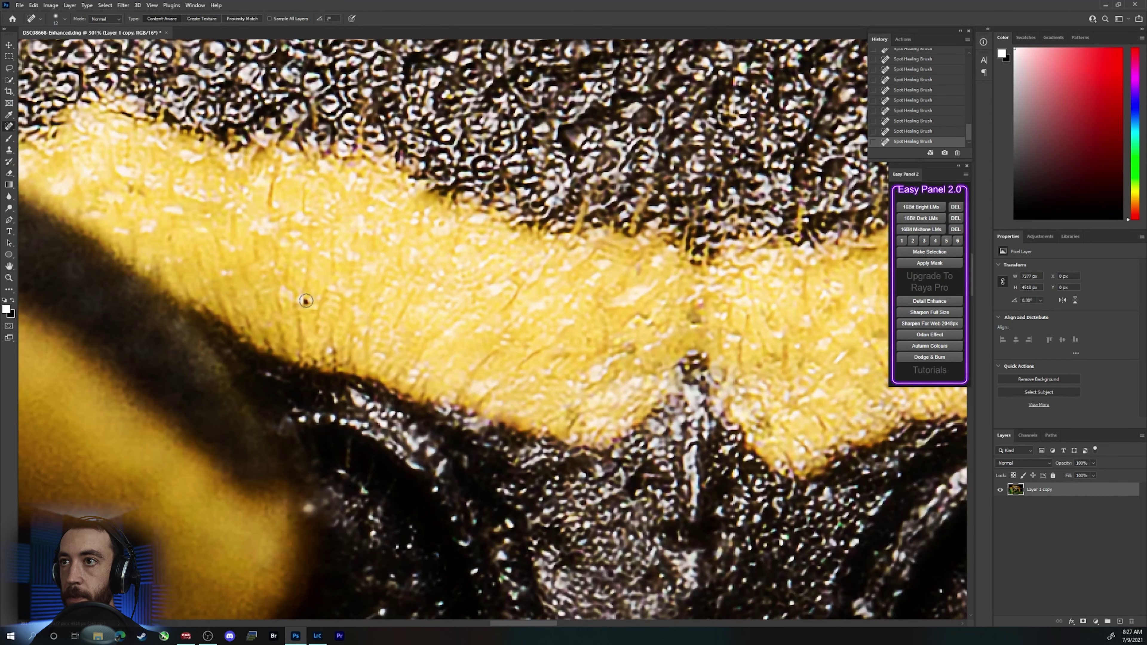
pyautogui.click(306, 300)
# Step: Heal the dark and bright specks on the right yellow triangle between the antenna and the eye
pyautogui.moveTo(856, 308); pyautogui.dragTo(403, 342)
pyautogui.scroll(-5, 519, 355)
pyautogui.moveTo(555, 388); pyautogui.dragTo(505, 122)
pyautogui.scroll(5, 623, 380)
pyautogui.click(570, 479)
pyautogui.click(615, 449)
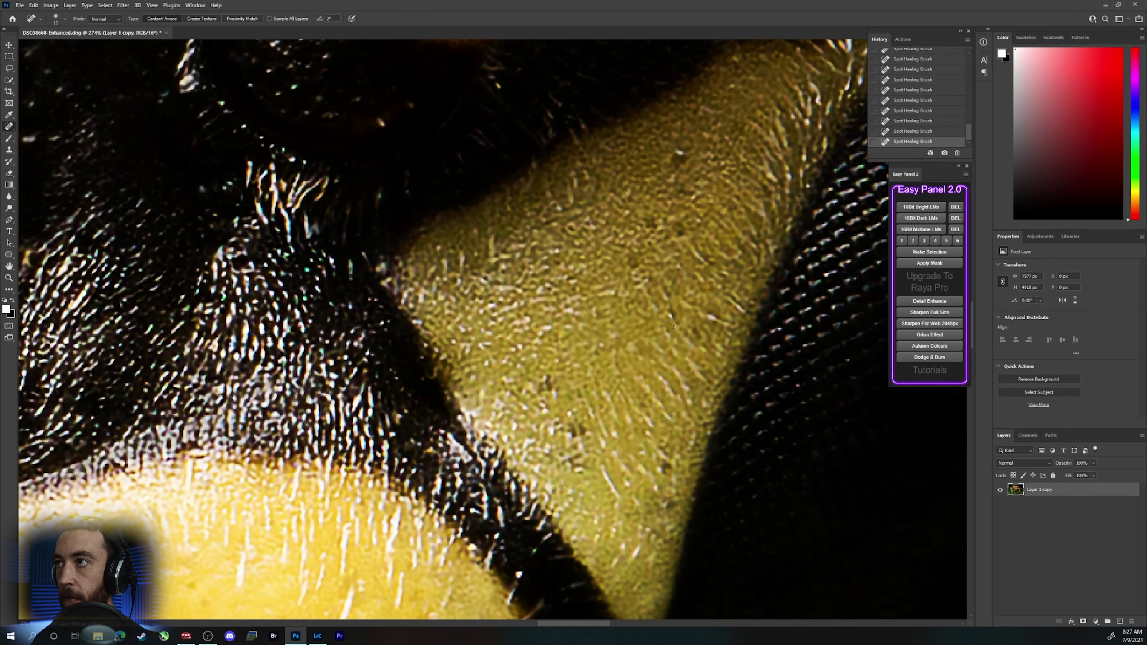
pyautogui.click(681, 158)
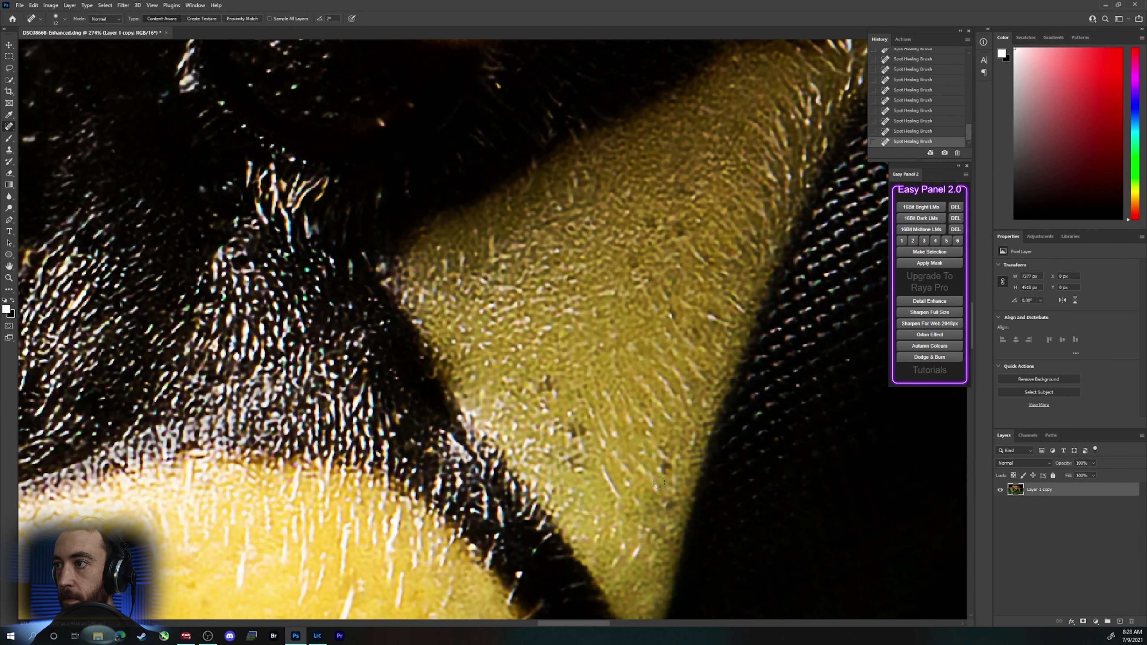
pyautogui.click(662, 469)
# Step: Heal the dark spots on the lower part of the yellow face plate, below the black marking
pyautogui.moveTo(641, 506); pyautogui.dragTo(707, 189)
pyautogui.moveTo(204, 565); pyautogui.dragTo(768, 58)
pyautogui.click(671, 461)
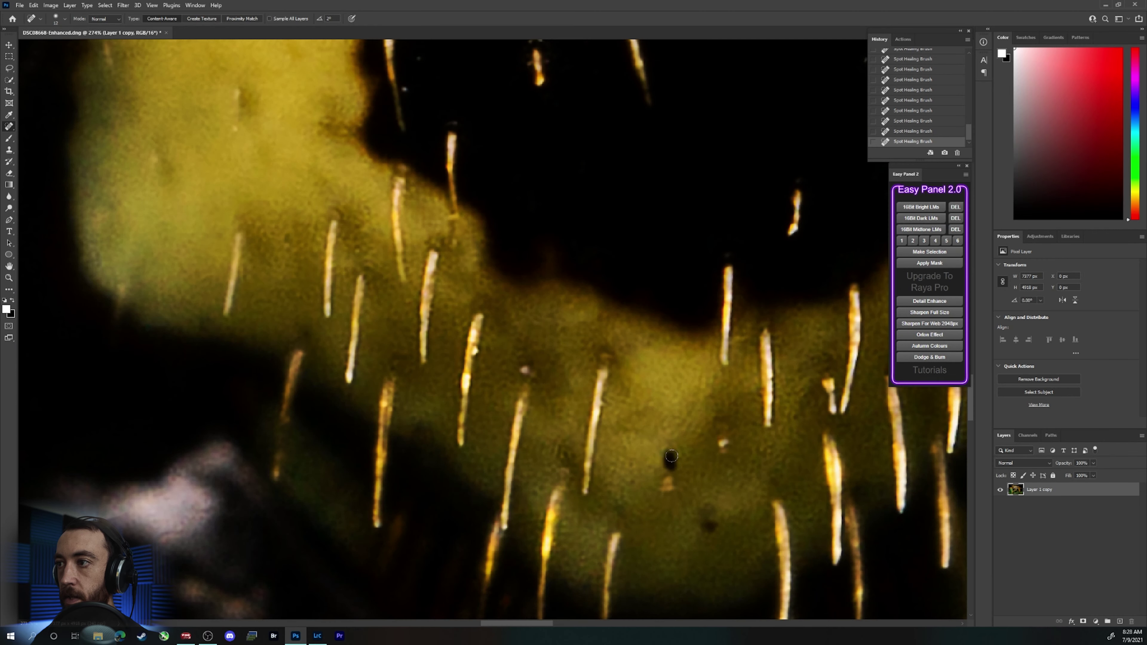
pyautogui.click(714, 526)
# Step: Remove the remaining blemish in the middle of the right yellow triangle with the Spot Healing Brush
pyautogui.scroll(-2, 580, 455)
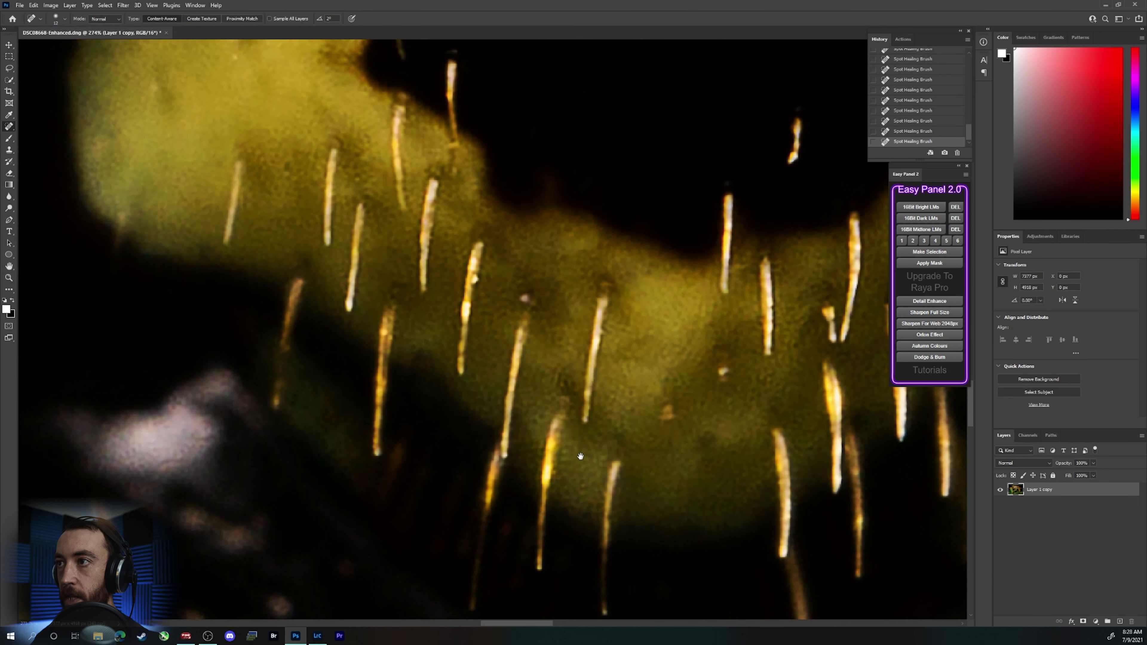
pyautogui.scroll(-15, 672, 389)
pyautogui.scroll(16, 813, 144)
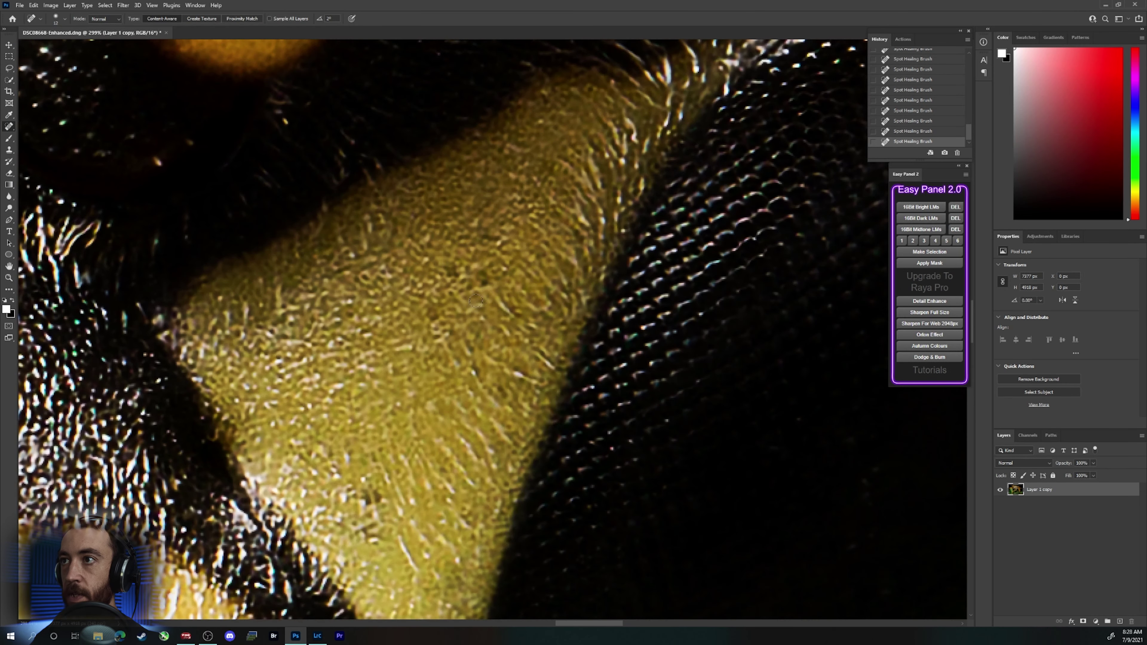
pyautogui.click(487, 284)
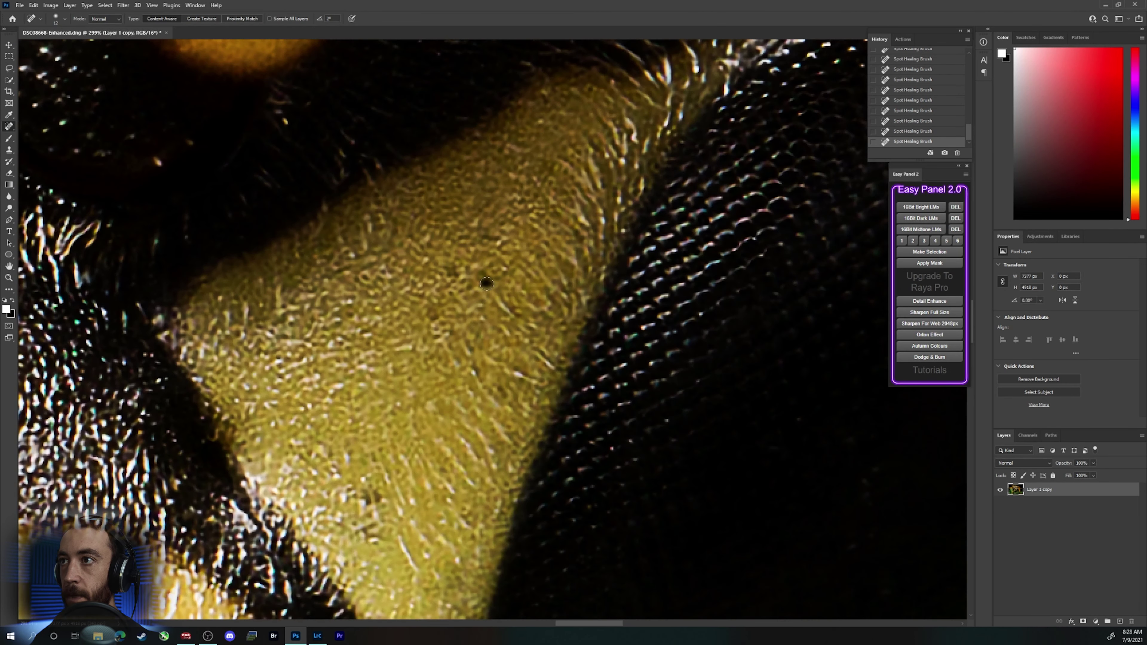
pyautogui.scroll(-10, 576, 425)
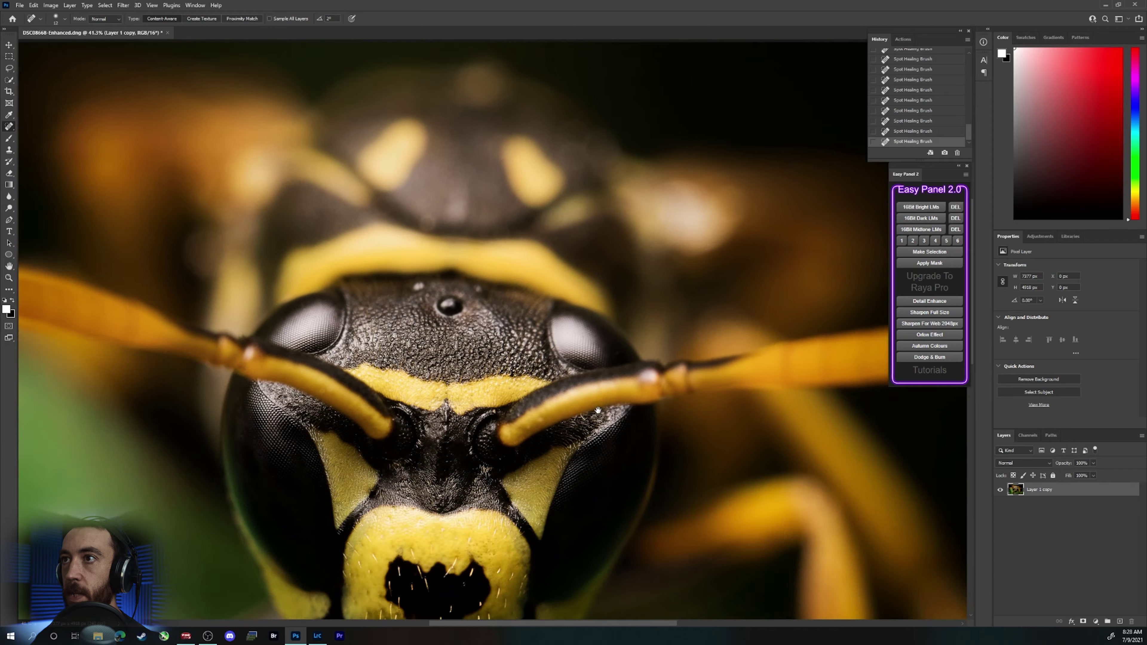
# Step: Enlarge the Spot Healing Brush and remove the dark smudge from the green background near the image's lower edge
pyautogui.moveTo(576, 425); pyautogui.dragTo(603, 407)
pyautogui.moveTo(279, 451); pyautogui.dragTo(559, 249)
pyautogui.moveTo(546, 446); pyautogui.dragTo(625, 544)
pyautogui.scroll(6, 626, 543)
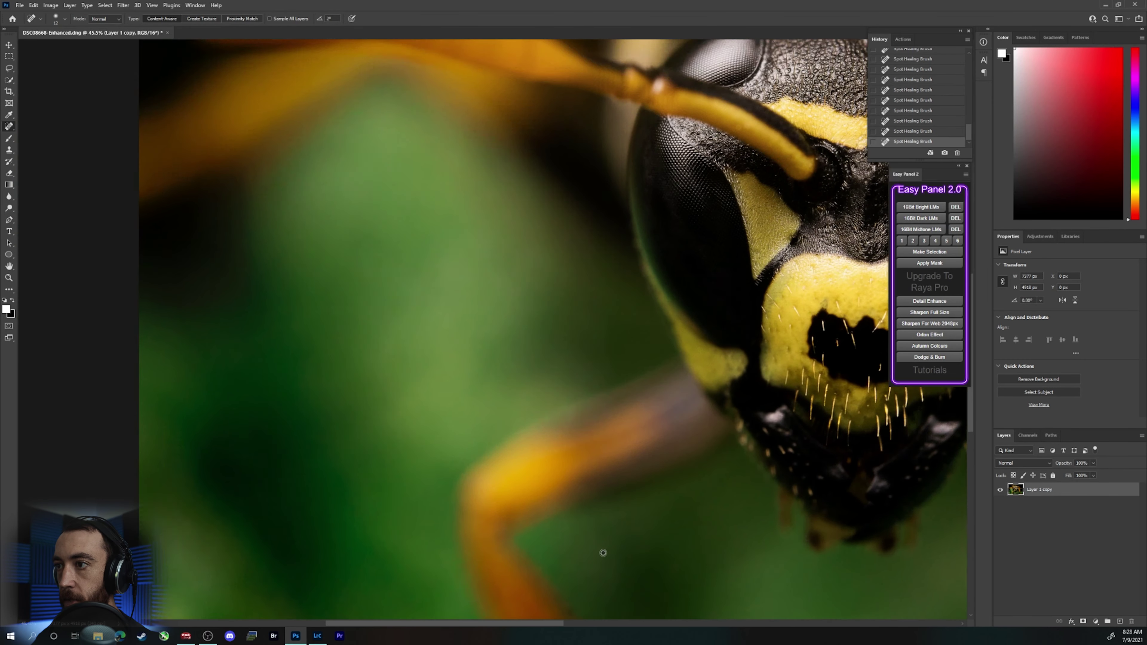
pyautogui.rightClick(466, 419)
pyautogui.moveTo(469, 411); pyautogui.dragTo(485, 411)
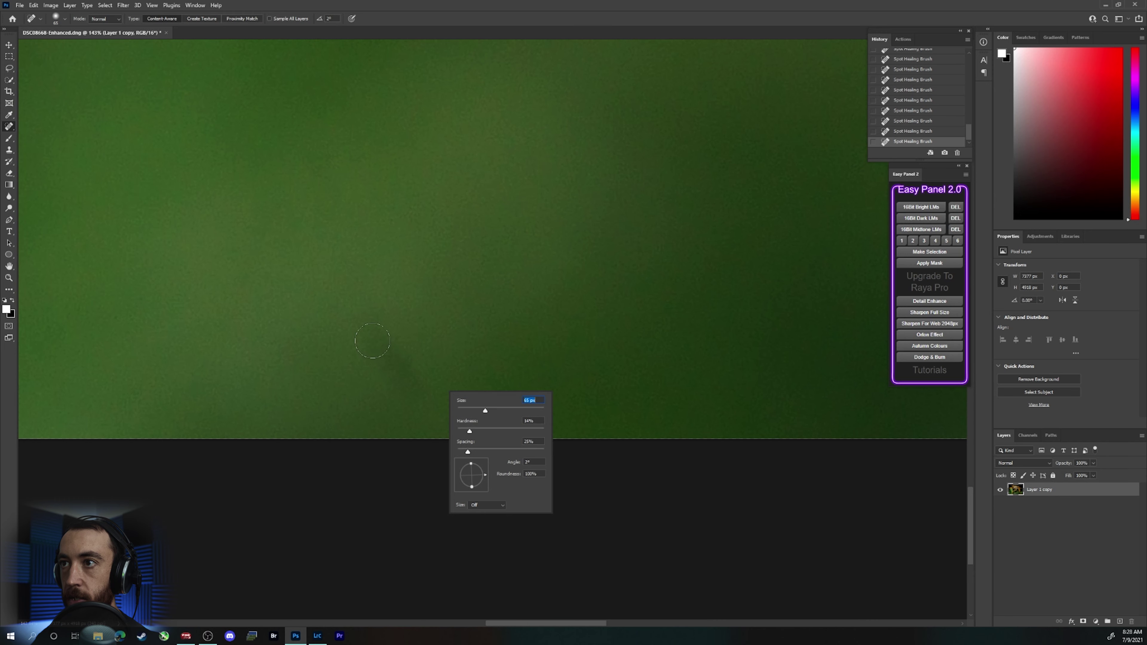
pyautogui.moveTo(388, 339)
pyautogui.mouseDown()
pyautogui.moveTo(402, 362)
pyautogui.moveTo(373, 334)
pyautogui.mouseUp()
pyautogui.scroll(-1, 517, 418)
pyautogui.scroll(-7, 517, 419)
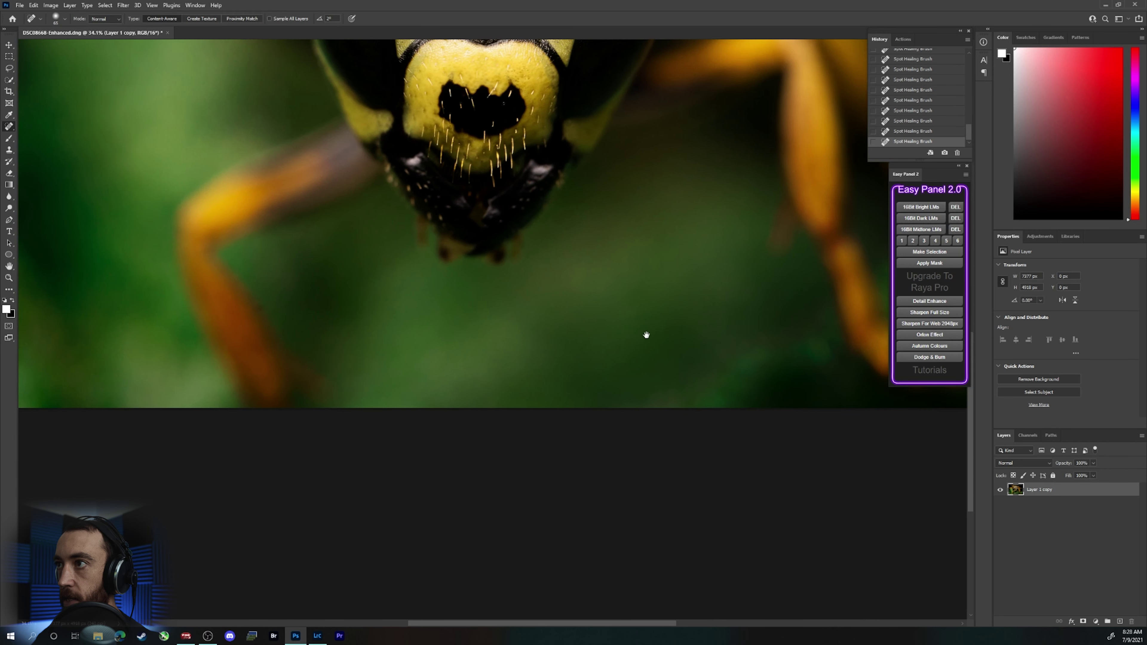
# Step: Check the right yellow triangle and heal a leftover speck on the right side of the face plate
pyautogui.moveTo(645, 333); pyautogui.dragTo(507, 441)
pyautogui.moveTo(574, 370); pyautogui.dragTo(378, 486)
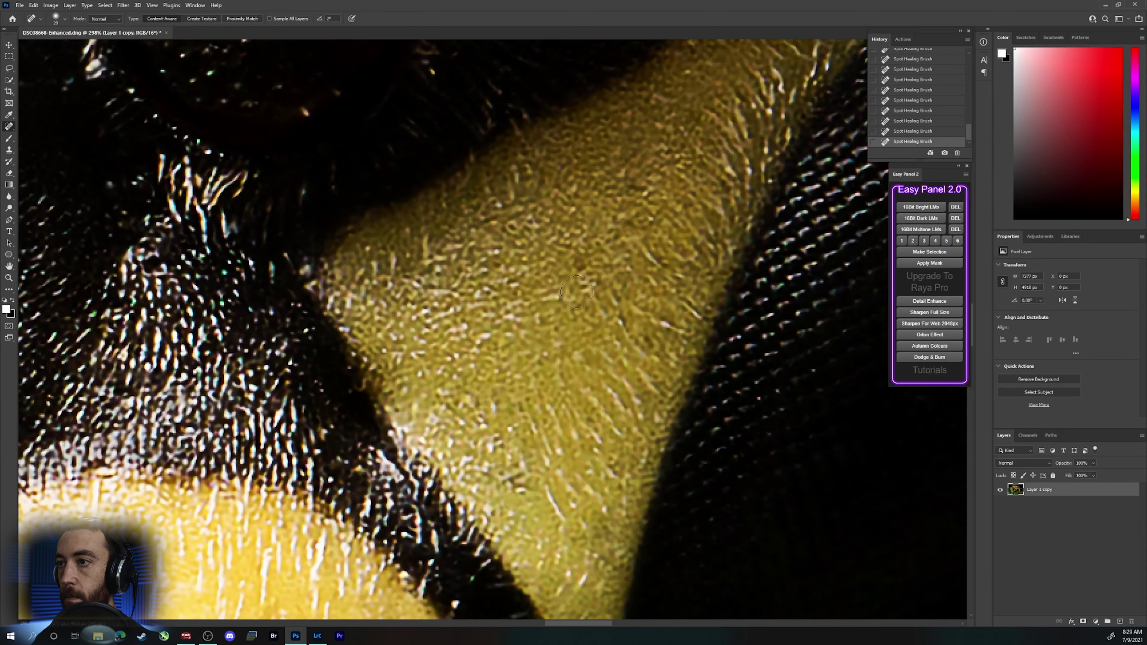
pyautogui.scroll(-5, 530, 400)
pyautogui.scroll(2, 474, 525)
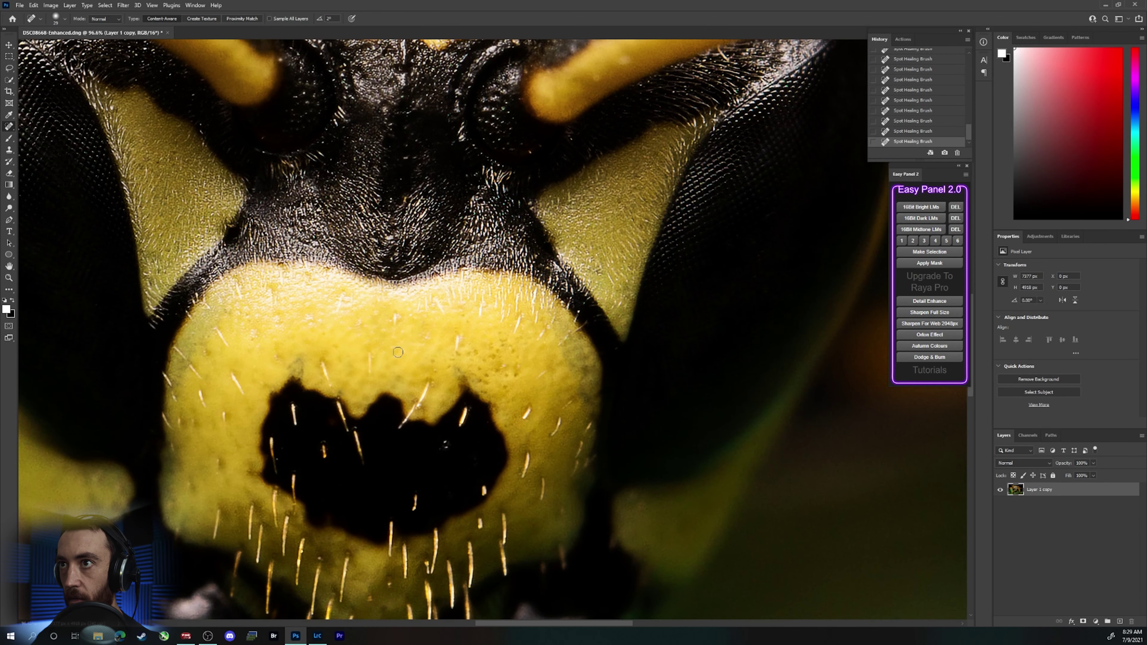
pyautogui.scroll(5, 540, 319)
pyautogui.click(541, 318)
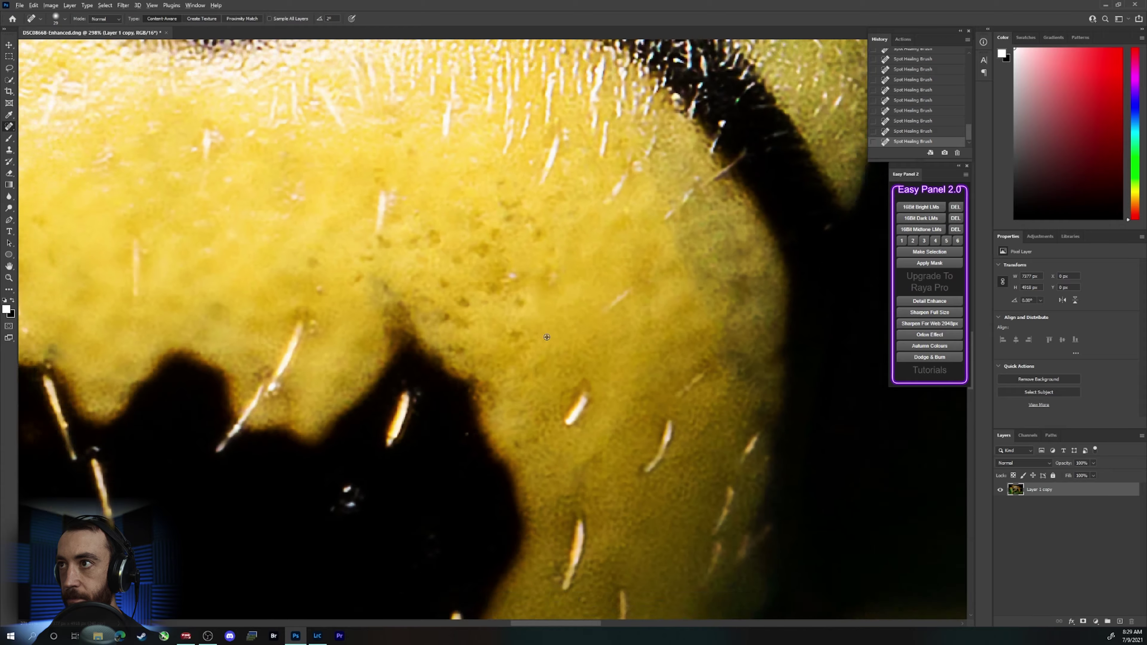
pyautogui.scroll(-10, 541, 318)
# Step: Duplicate the retouched layer as Layer 1 copy 2 and apply a Gaussian Blur to the duplicate
pyautogui.hotkey('ctrl', 'alt', 'j')
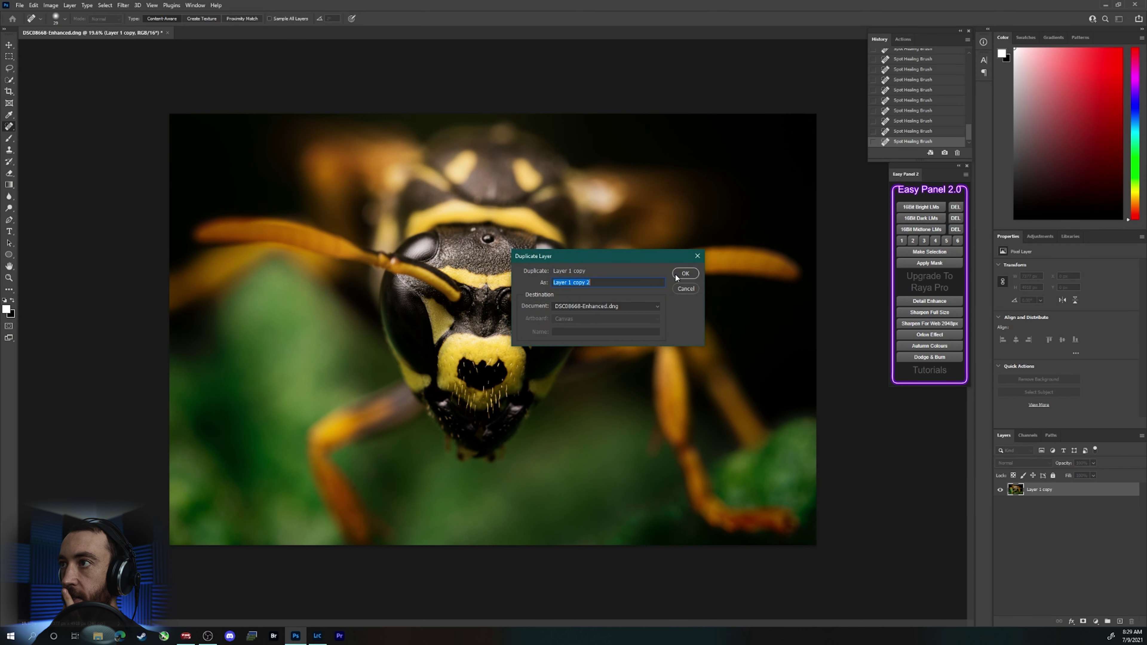
pyautogui.click(686, 272)
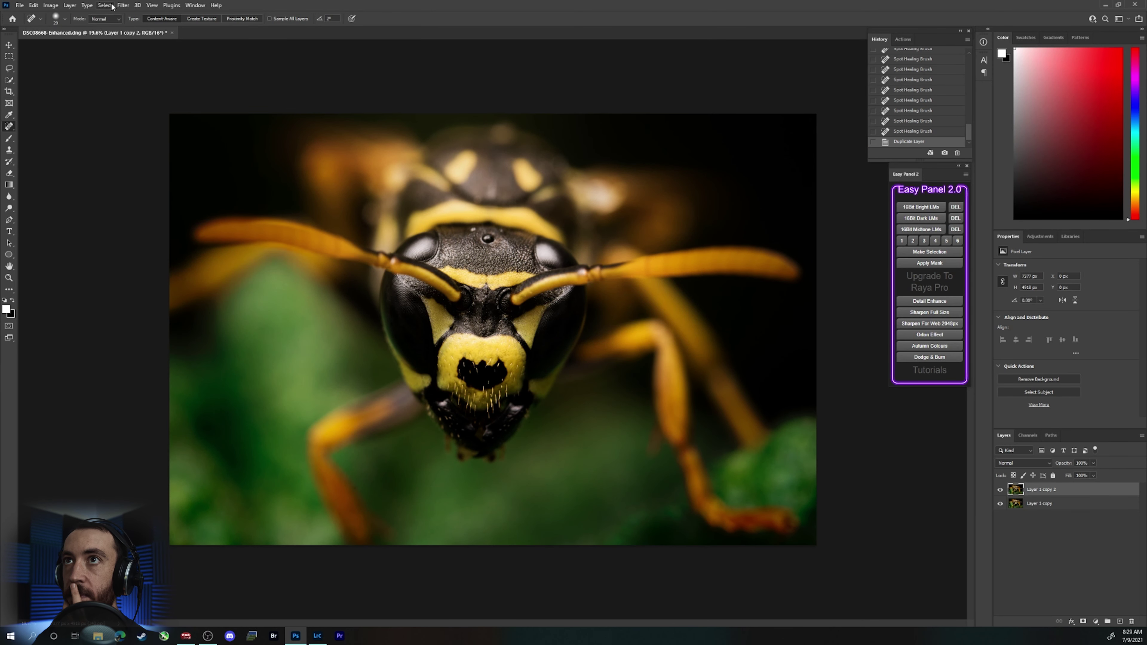
pyautogui.click(121, 6)
pyautogui.moveTo(153, 120)
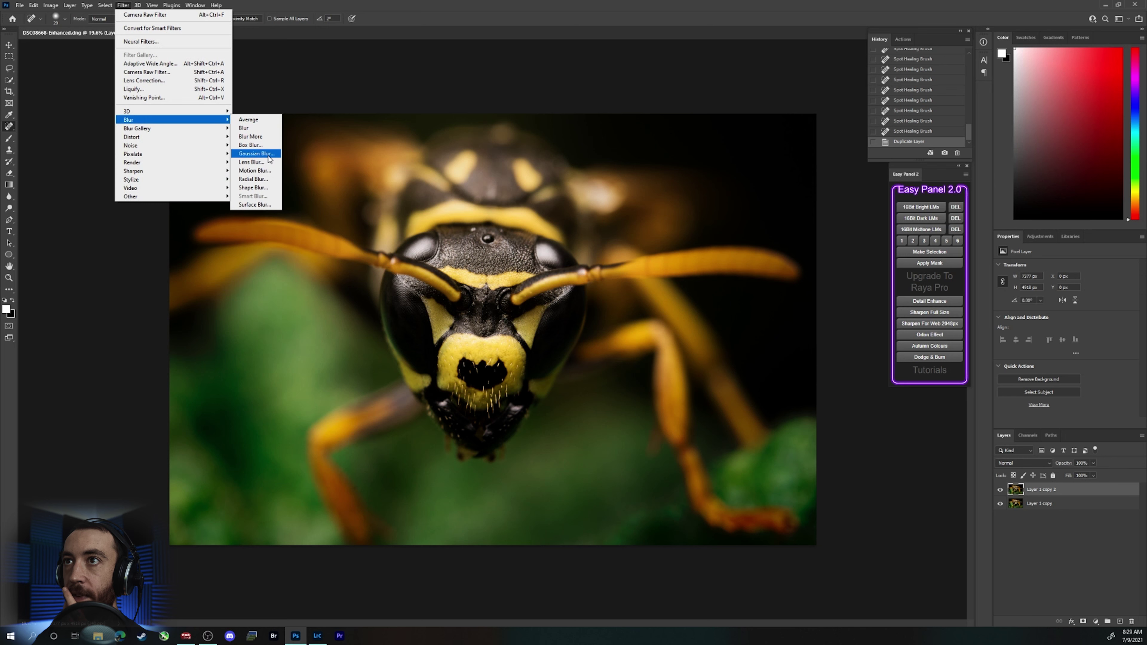
pyautogui.click(253, 153)
pyautogui.click(730, 222)
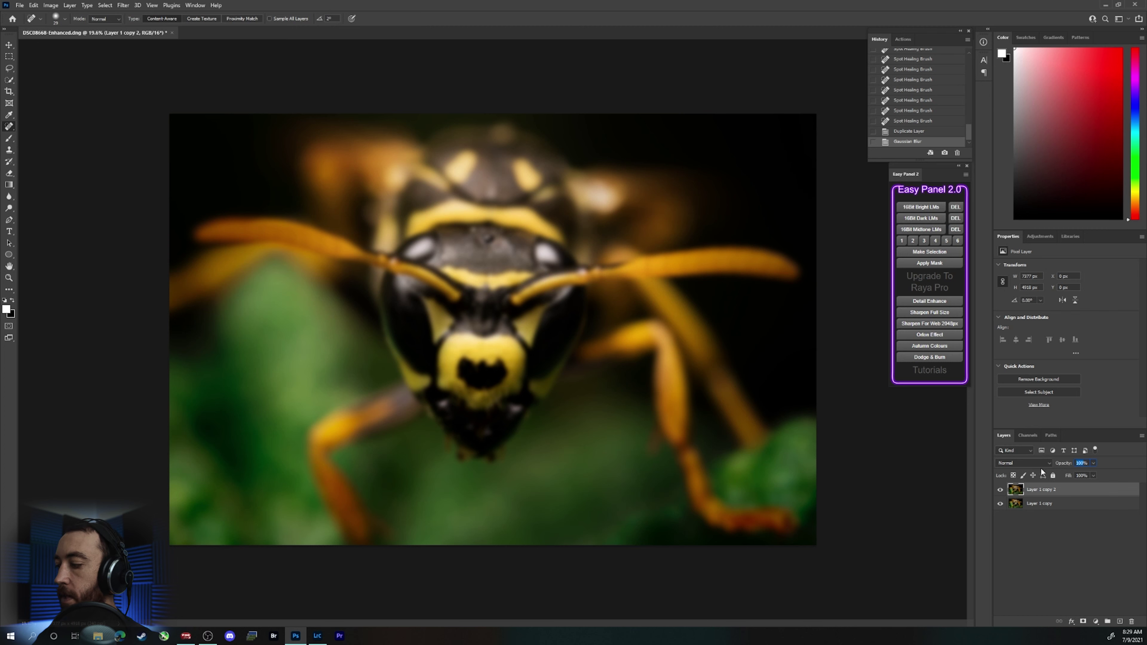
# Step: Set the blurred layer's opacity to 10% and mask it with the first 16-bit Bright luminosity mask
pyautogui.write('10')
pyautogui.press('Return')
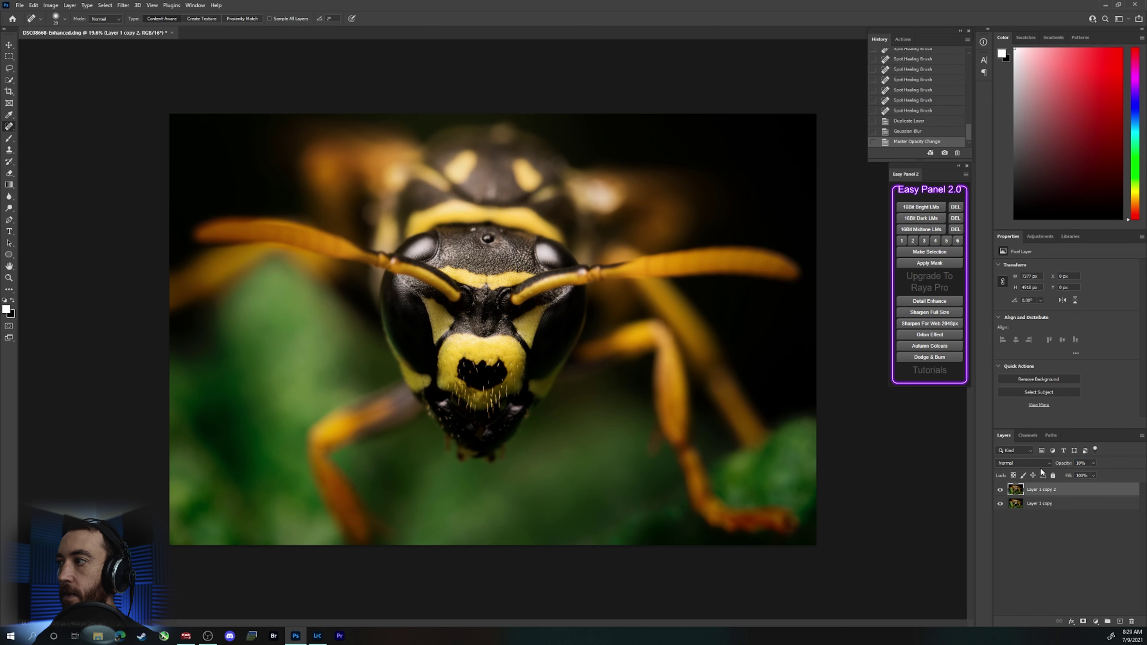
pyautogui.click(921, 206)
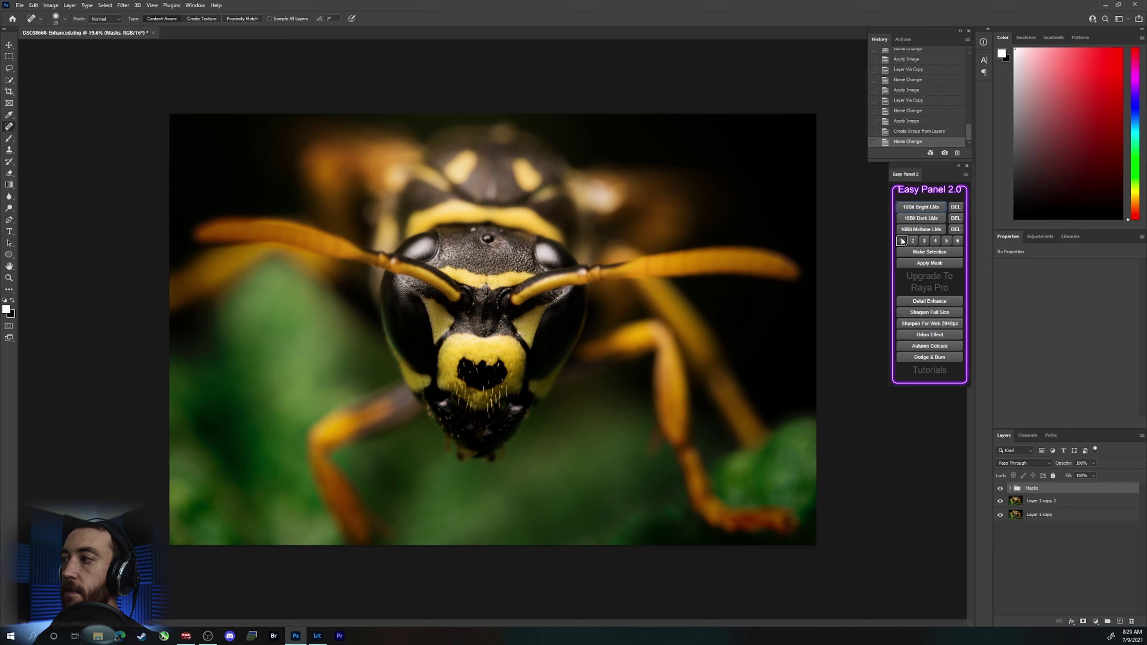
pyautogui.click(901, 241)
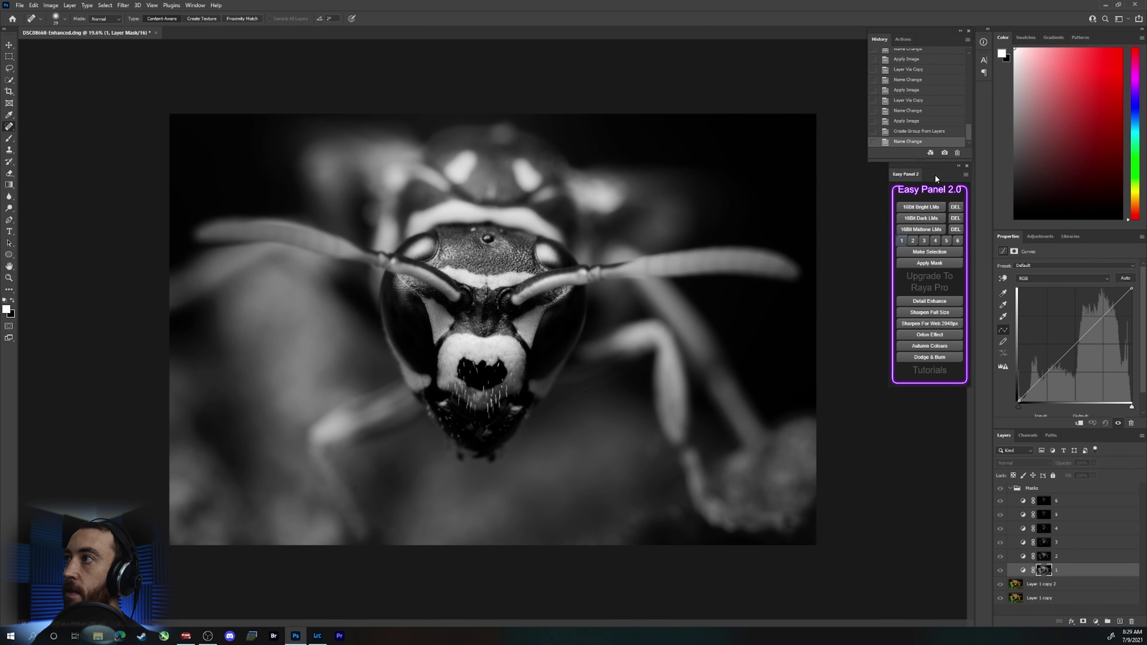
pyautogui.moveTo(935, 176)
pyautogui.mouseDown()
pyautogui.moveTo(936, 165)
pyautogui.moveTo(930, 175)
pyautogui.mouseUp()
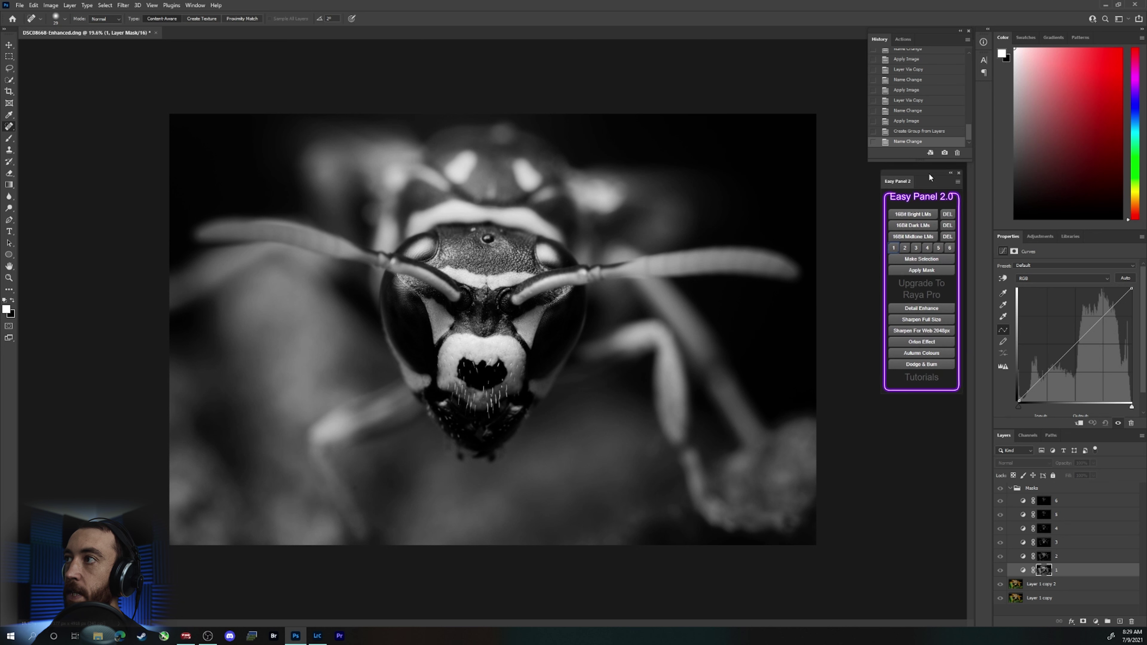
pyautogui.click(921, 270)
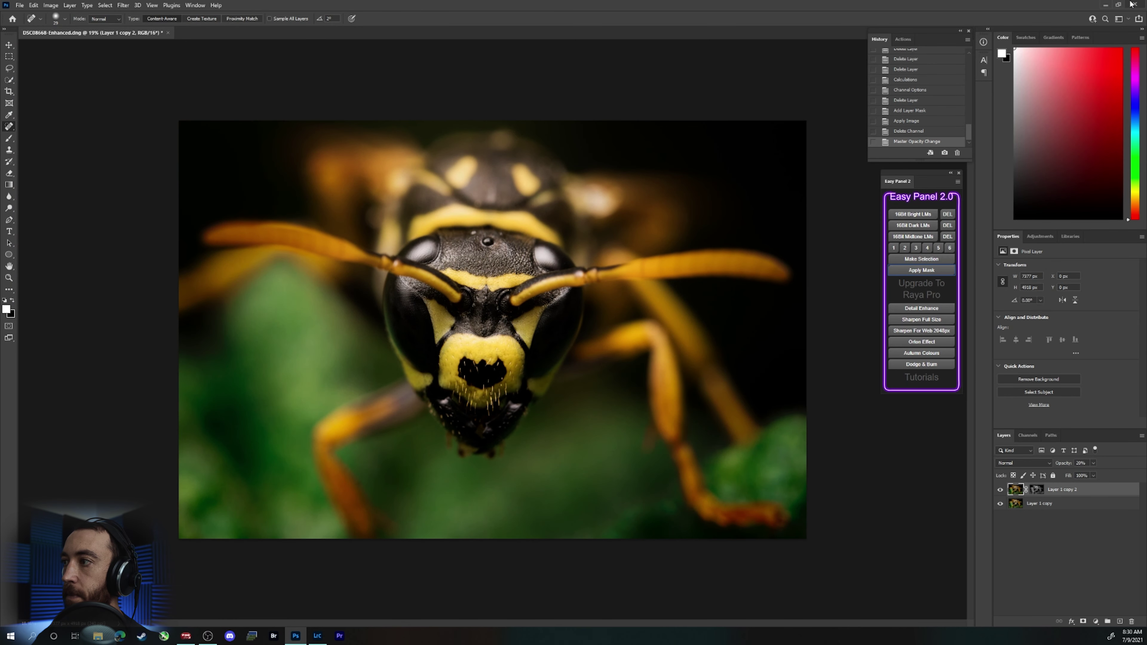
# Step: Close the editor and save the changes to the retouched wasp image
pyautogui.click(1134, 4)
pyautogui.click(537, 232)
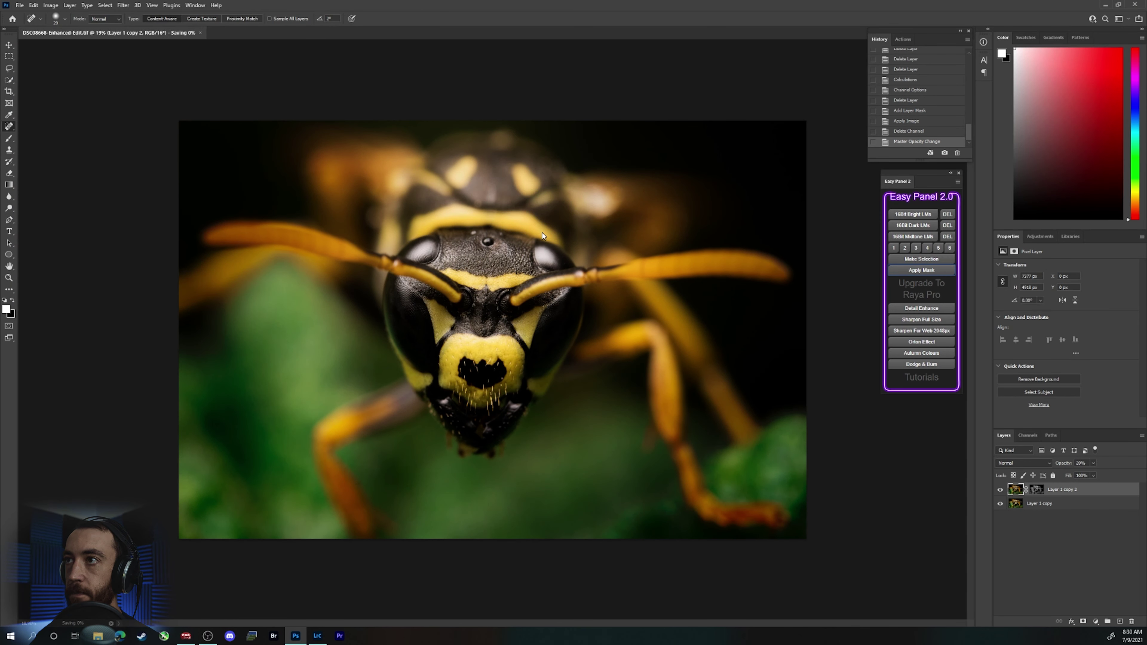